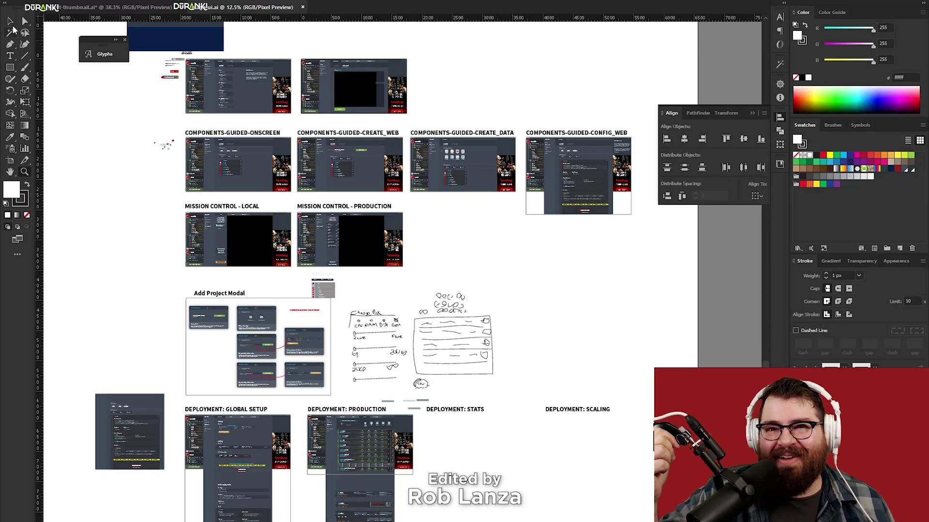
Switch to the stream_notes.txt file in Notepad and clear all of the old stats notes.
{"action": "left_click", "coordinate": [10, 22]}
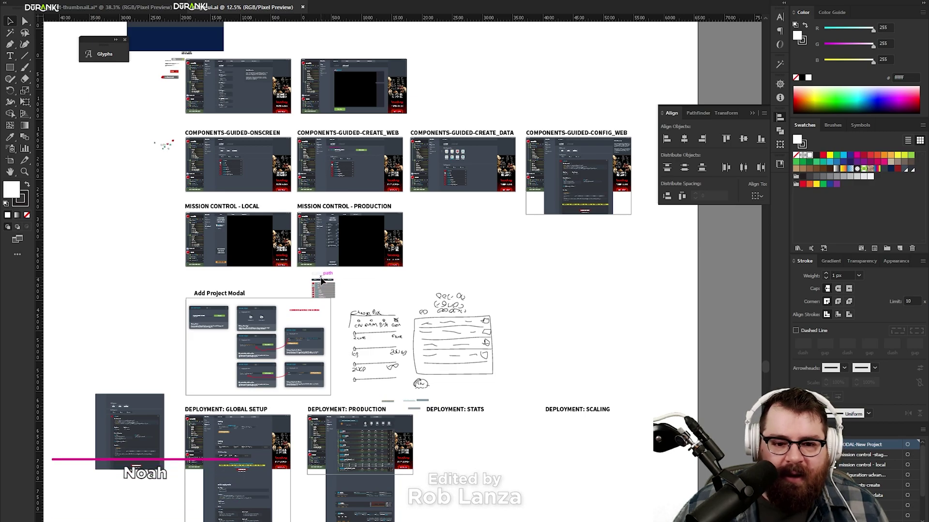
{"action": "key", "text": "z"}
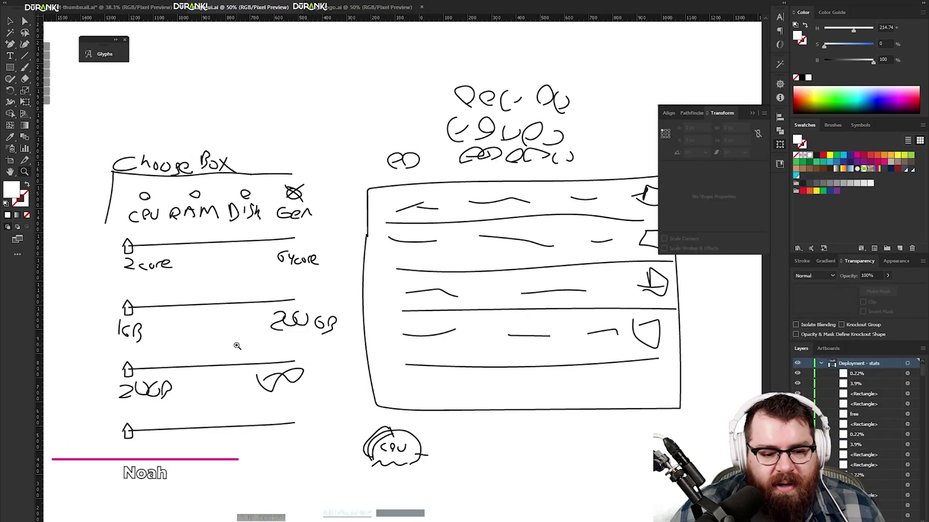
{"action": "key", "text": "alt+Tab"}
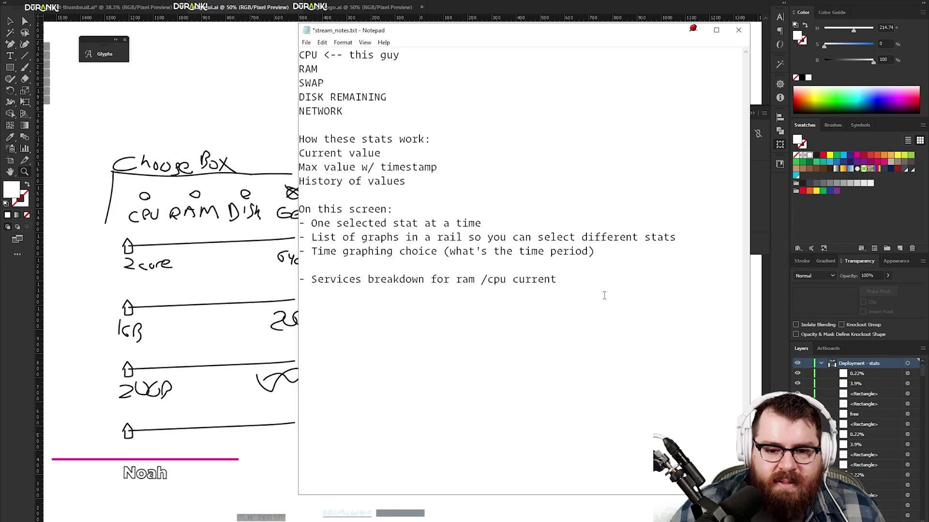
{"action": "left_click_drag", "start_coordinate": [604, 295], "coordinate": [298, 54]}
{"action": "key", "text": "BackSpace"}
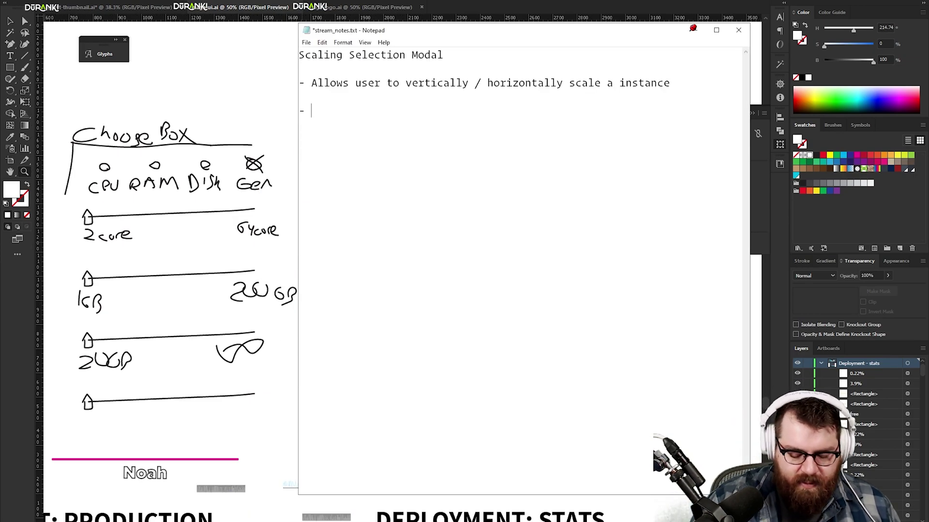
Add the note "User will pick a box based on criteria important to them, and limited to their currently active hosting provider".
{"action": "type", "text": "User wil"}
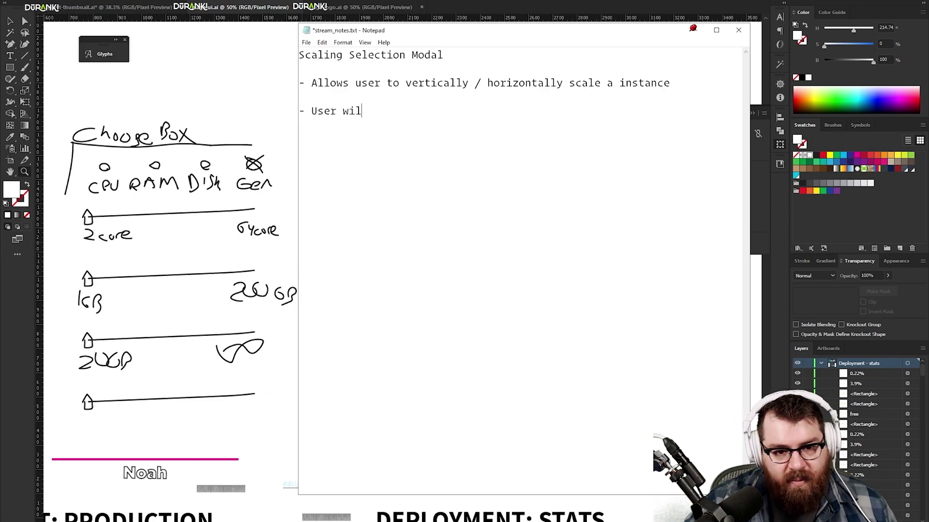
{"action": "type", "text": "l pick a "}
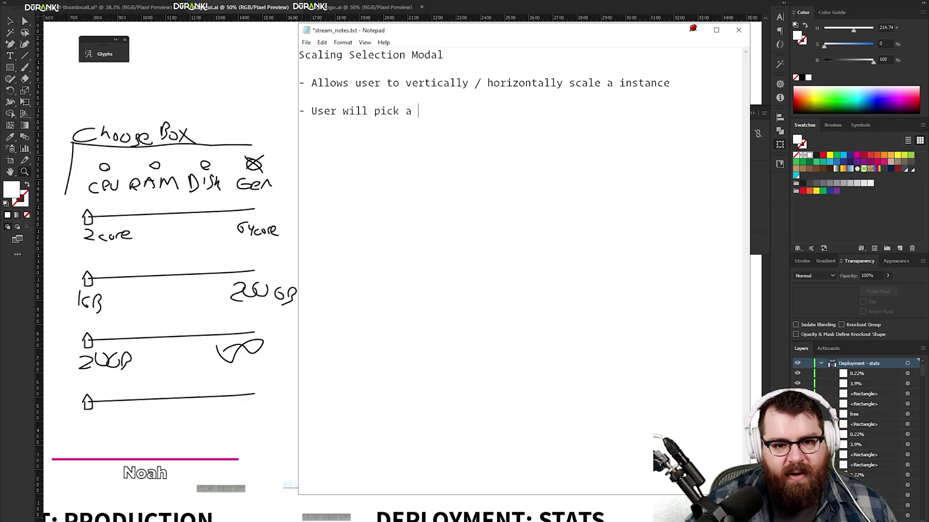
{"action": "type", "text": "box based on crit"}
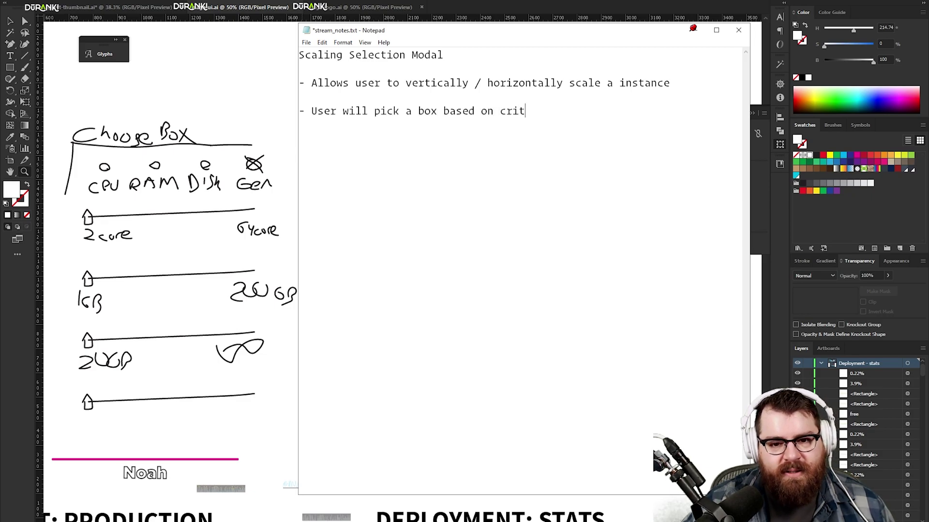
{"action": "type", "text": "eria important to the"}
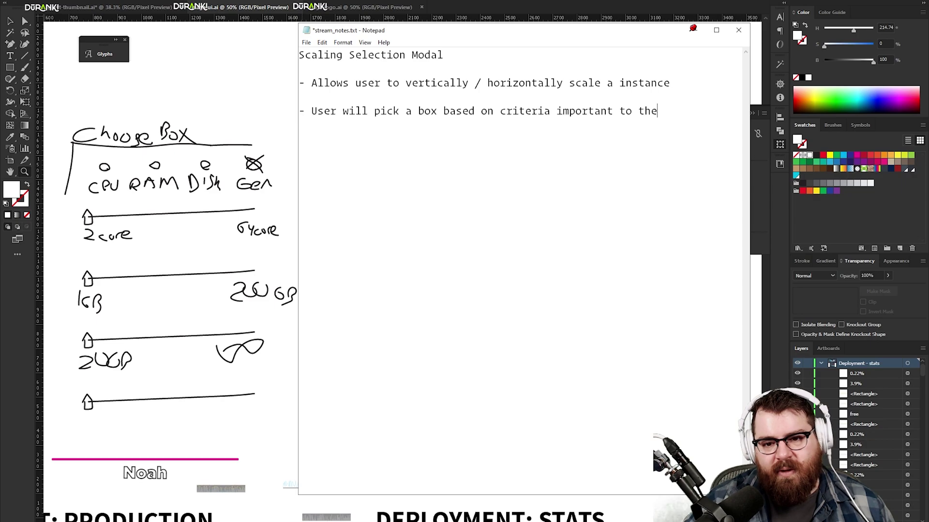
{"action": "type", "text": "m, and limited to their currently active hosting provider"}
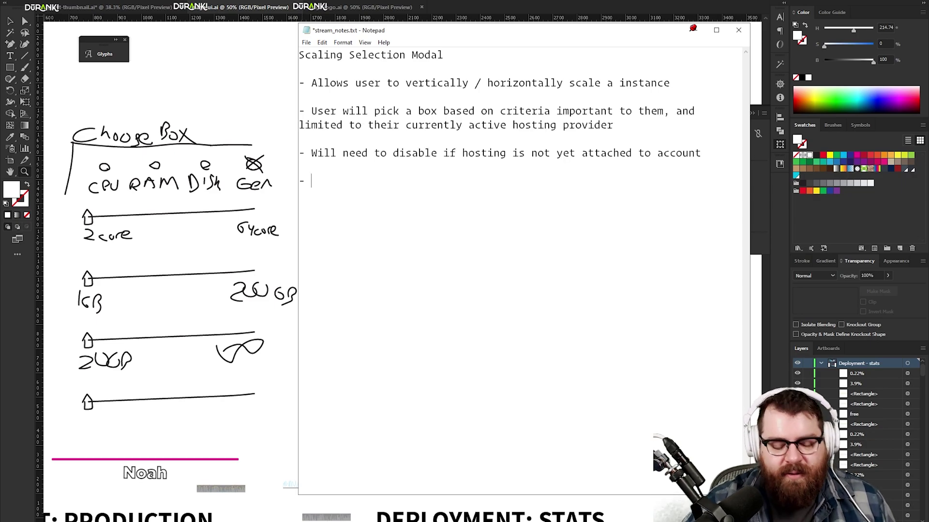
Add a "Criteria for selection:" note with the sub-items Sliders to filter, Cost / month, CPU Cores, RAM and Disk.
{"action": "type", "text": "Criteria for selection:"}
{"action": "key", "text": "Return"}
{"action": "type", "text": "-- Cost / month"}
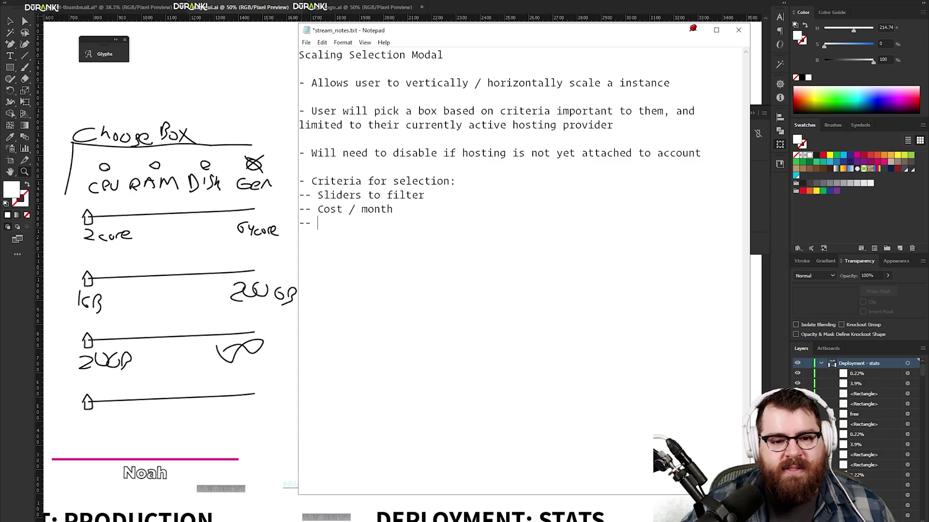
{"action": "type", "text": "CPU Cores"}
{"action": "key", "text": "Return"}
{"action": "type", "text": "-- "}
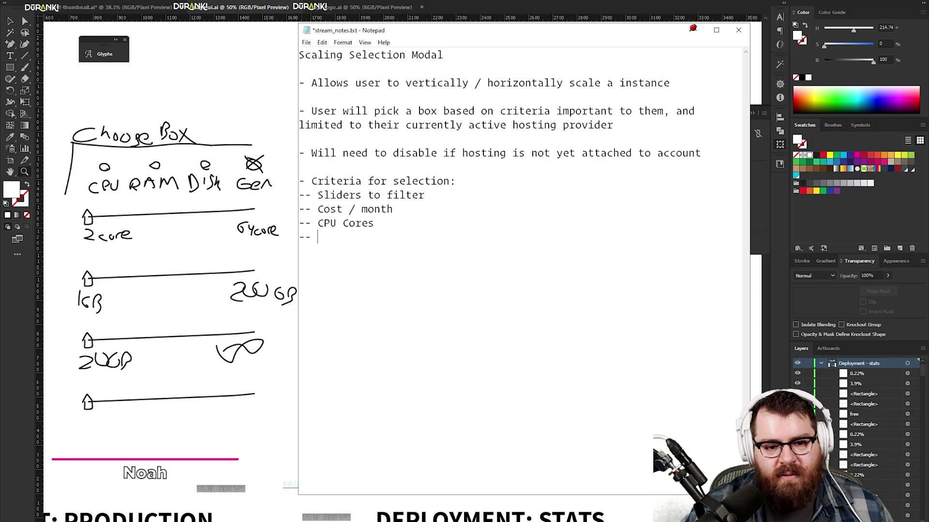
{"action": "type", "text": "RAM"}
{"action": "key", "text": "Return"}
{"action": "type", "text": "-- Disk"}
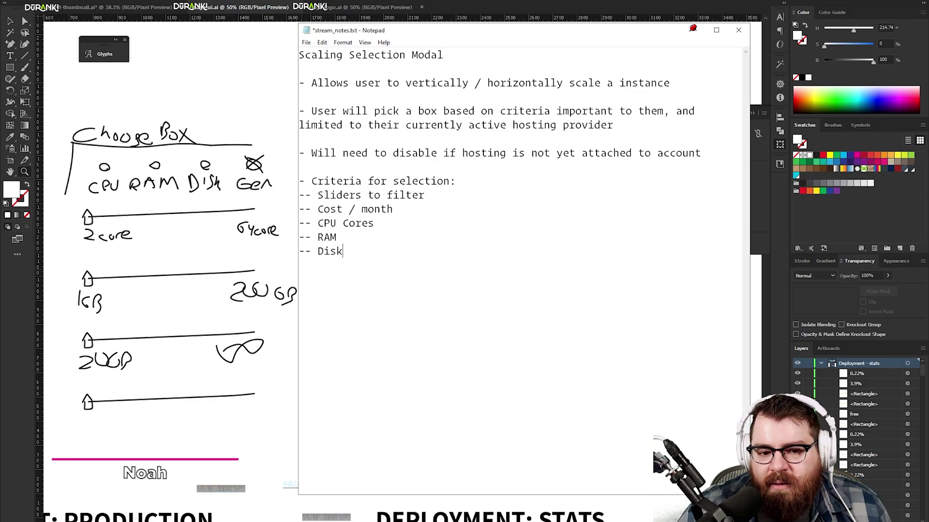
Below the criteria list, add the line "Display results to user on right hand side, in simple table".
{"action": "type", "text": "D"}
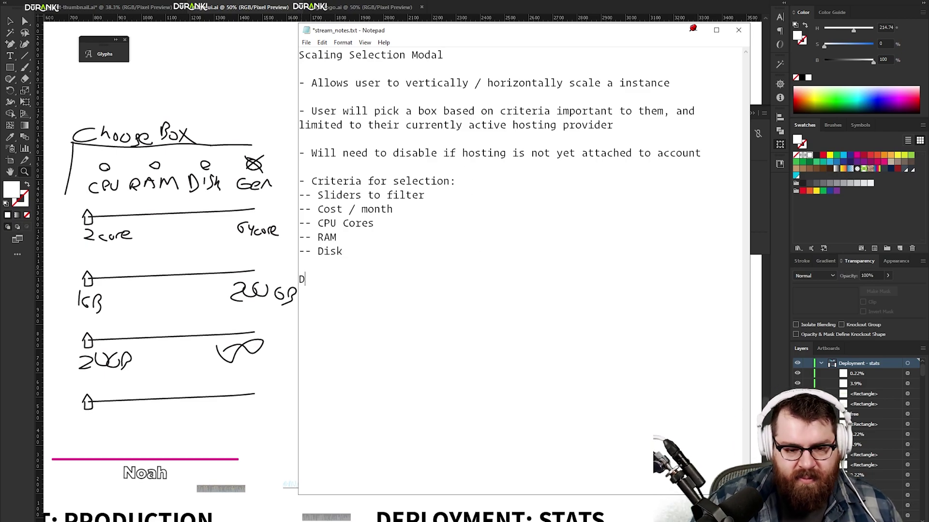
{"action": "type", "text": "isplay results to user on right hand"}
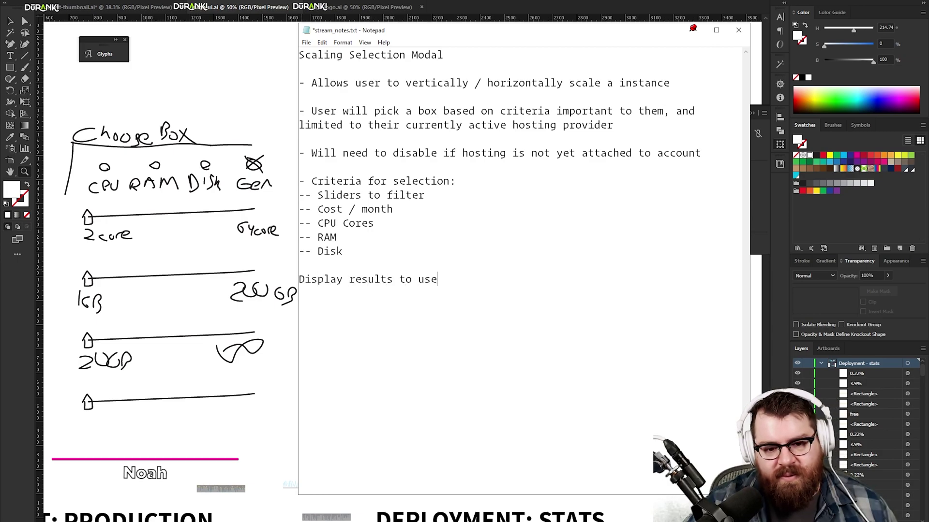
{"action": "type", "text": " side, in simple table"}
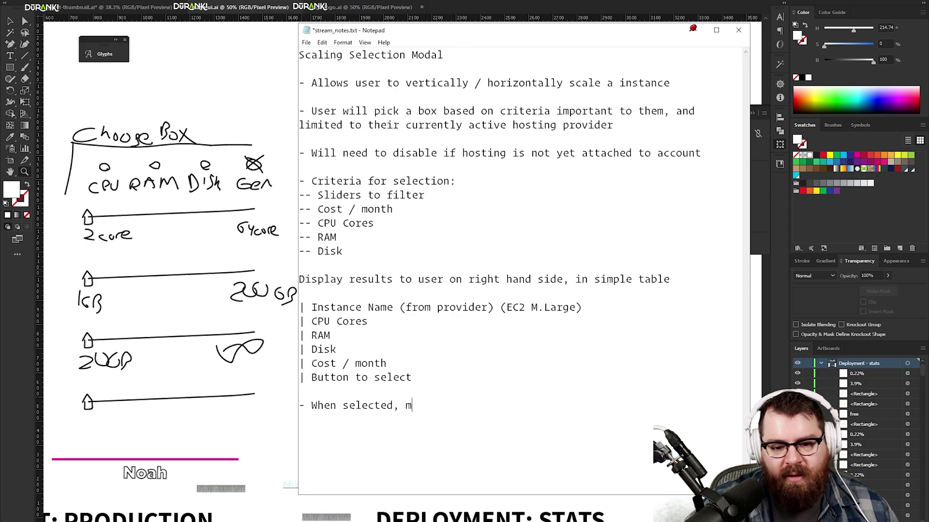
Complete the last note as "When selected, move to next screen which is asking if they want a cluster or a single instance".
{"action": "type", "text": "ove to next screen "}
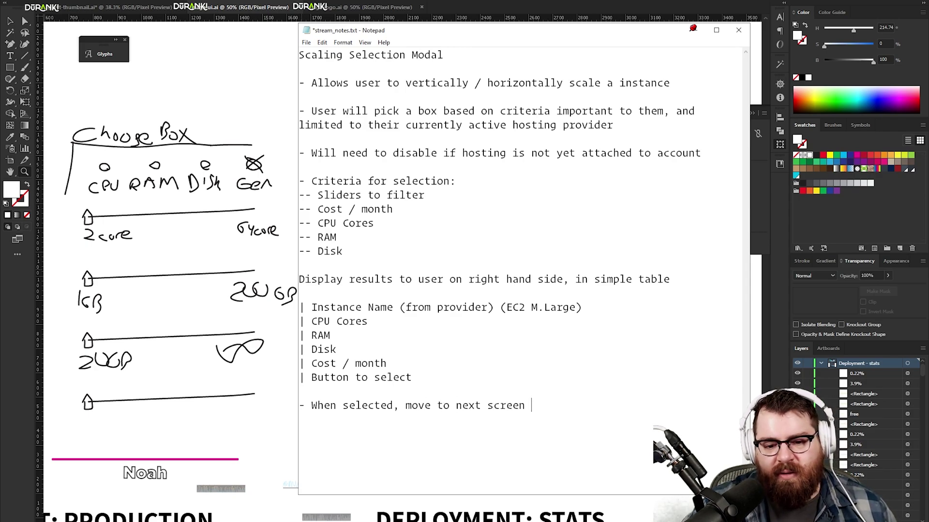
{"action": "type", "text": "which is asking "}
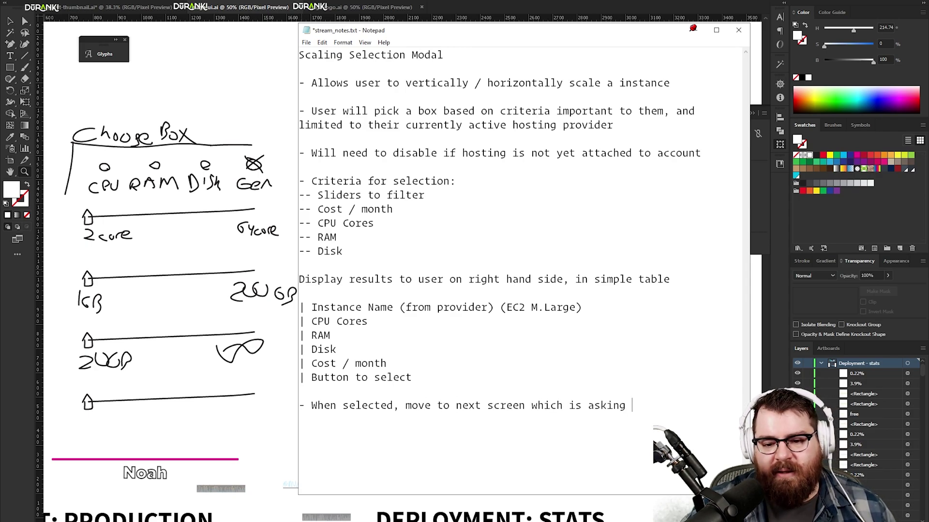
{"action": "type", "text": "if they want a cl"}
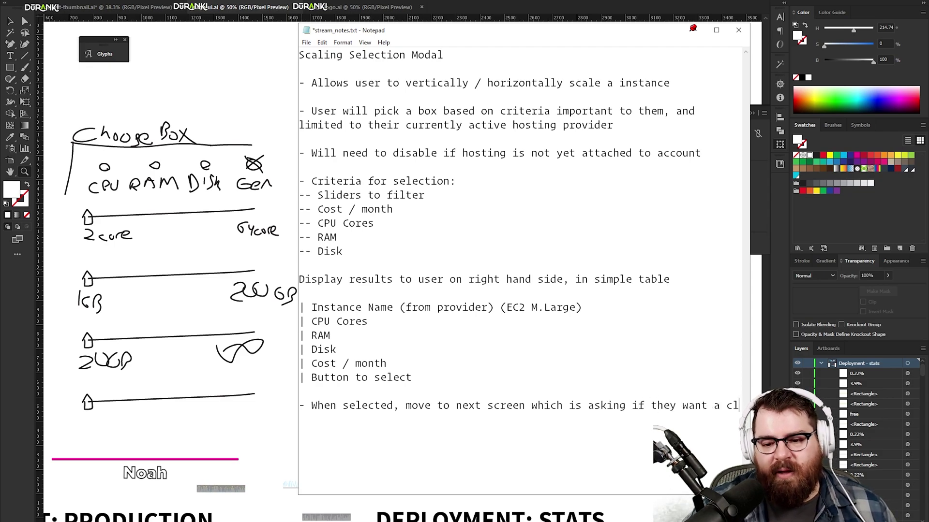
{"action": "type", "text": "uster or a single instance"}
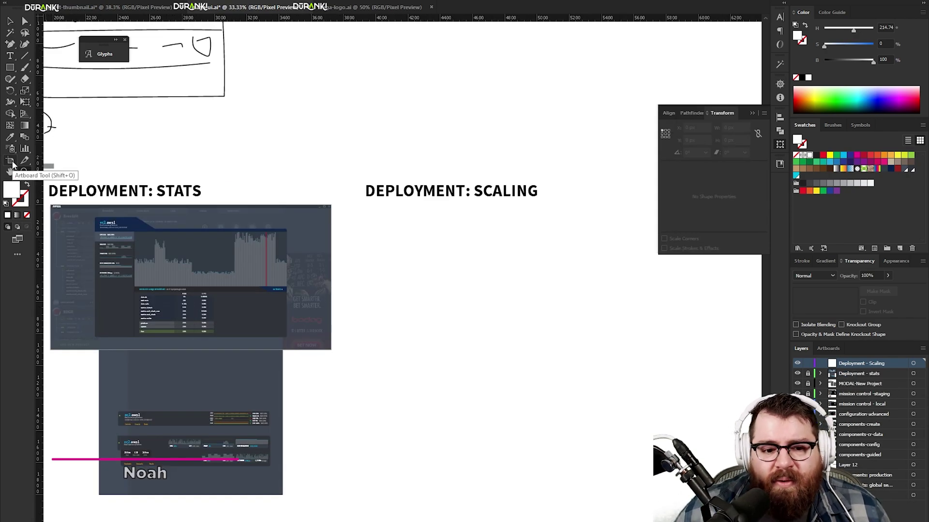
Examine the Deployment: Production instance list and the Deployment: Global Setup hosting and default instance type sections for reference.
{"action": "key", "text": "z"}
{"action": "left_click", "coordinate": [381, 285]}
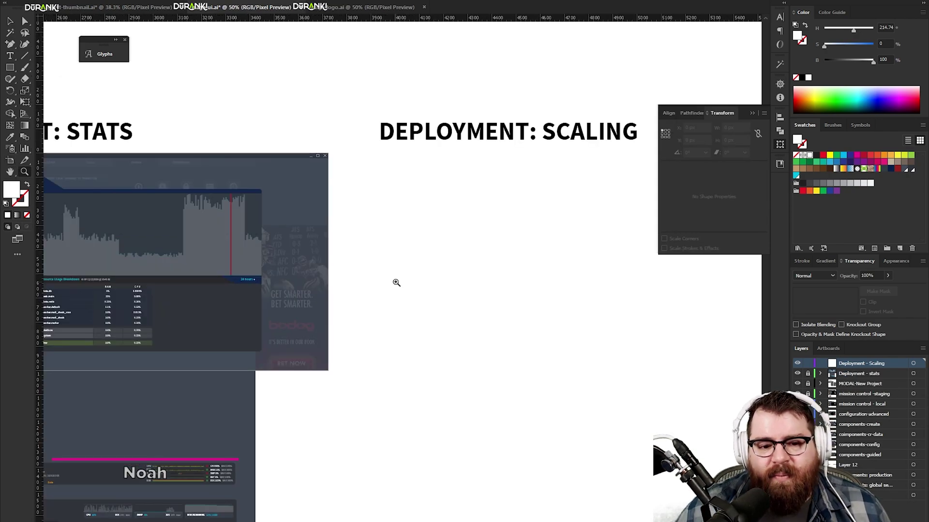
{"action": "left_click_drag", "start_coordinate": [395, 280], "coordinate": [800, 253]}
{"action": "left_click_drag", "start_coordinate": [206, 304], "coordinate": [419, 281]}
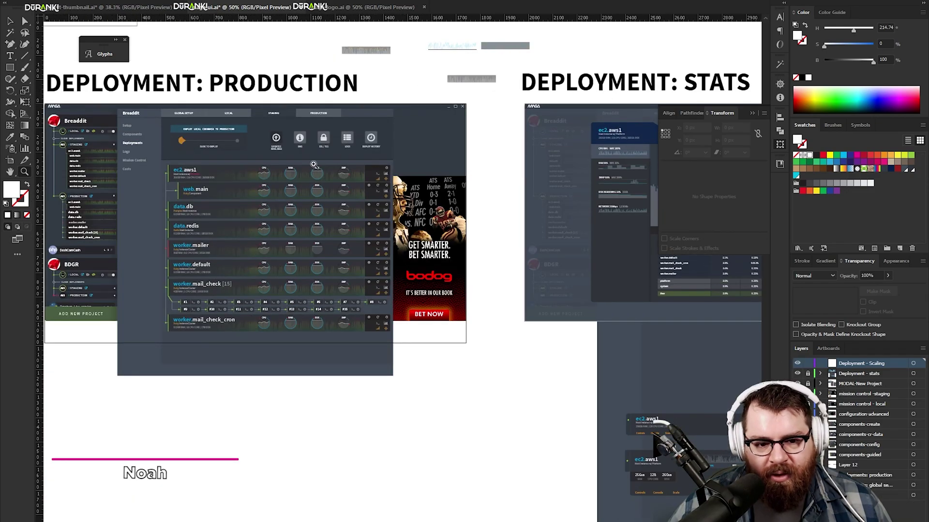
{"action": "left_click", "coordinate": [343, 280]}
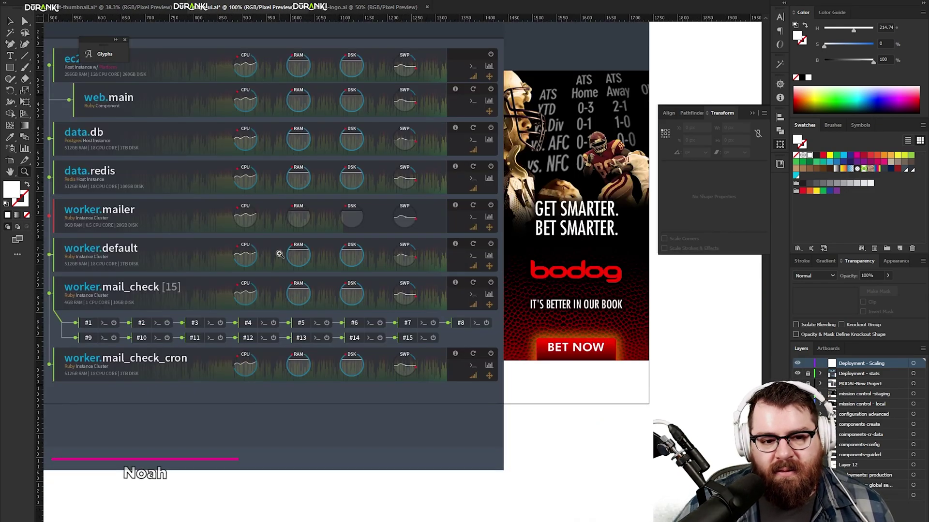
{"action": "left_click_drag", "start_coordinate": [285, 234], "coordinate": [333, 249]}
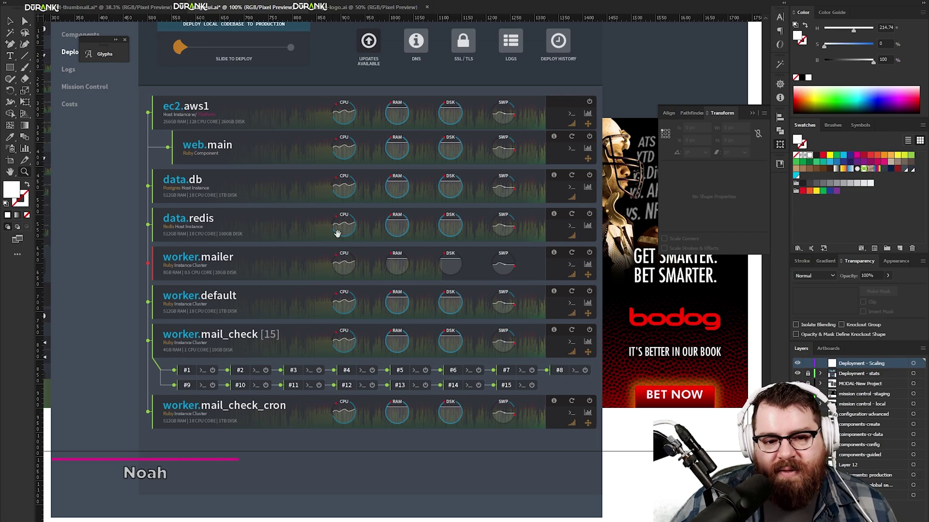
{"action": "scroll", "coordinate": [264, 261], "scroll_direction": "left", "scroll_amount": 10}
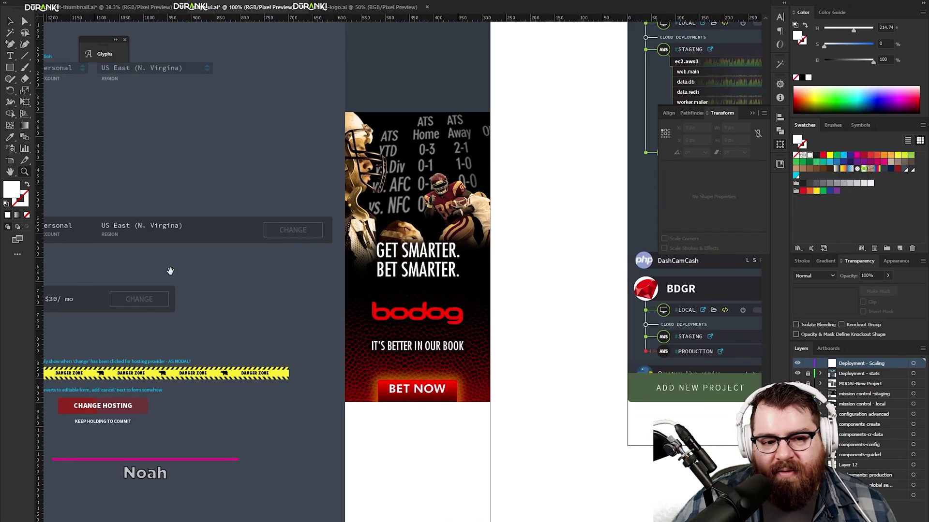
{"action": "left_click_drag", "start_coordinate": [170, 271], "coordinate": [390, 282]}
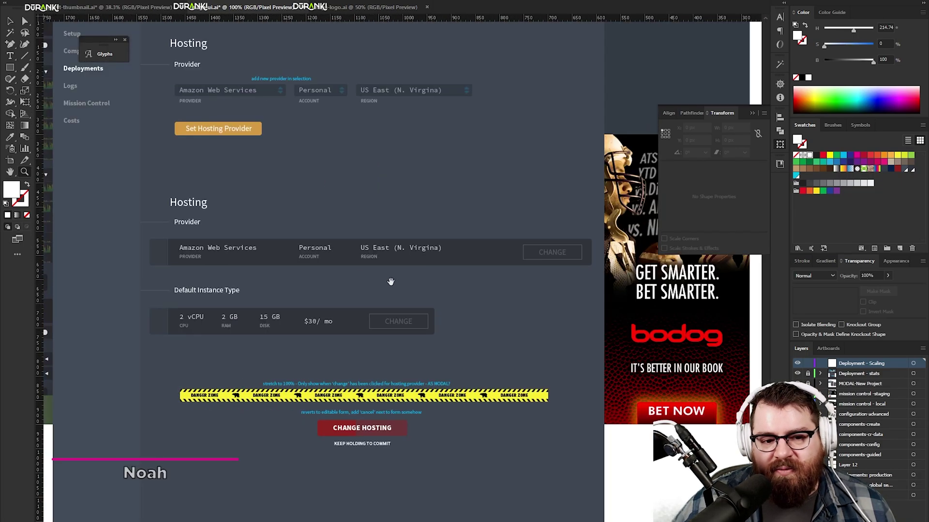
{"action": "left_click_drag", "start_coordinate": [314, 185], "coordinate": [282, 314]}
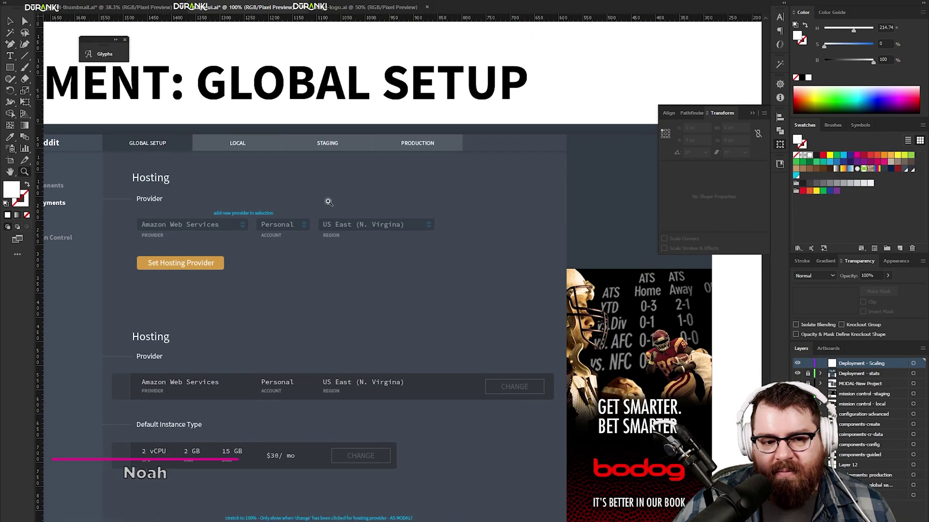
{"action": "left_click_drag", "start_coordinate": [325, 369], "coordinate": [328, 285]}
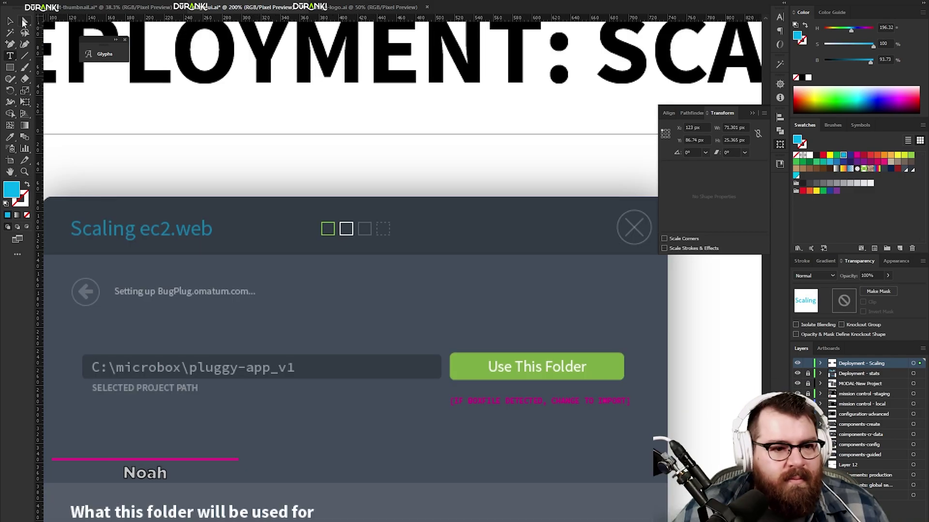
Change the scaling modal's title text to "Scaling web.main" and deselect it.
{"action": "key", "text": "Escape"}
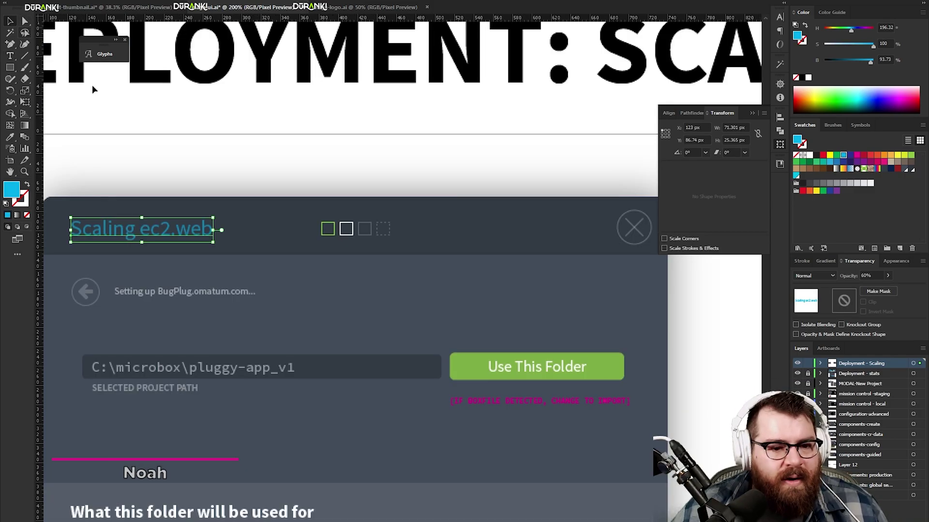
{"action": "key", "text": "t"}
{"action": "left_click_drag", "start_coordinate": [138, 232], "coordinate": [265, 232]}
{"action": "type", "text": "web"}
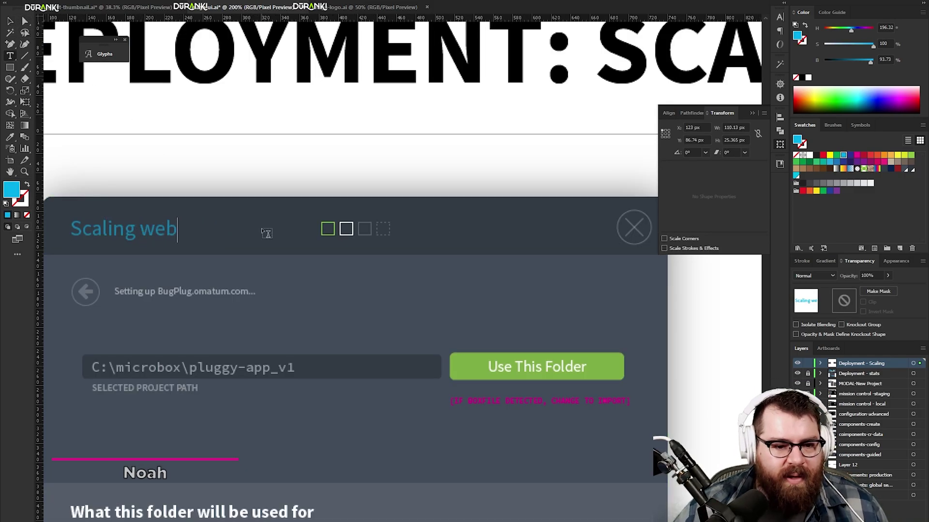
{"action": "type", "text": ".main"}
{"action": "key", "text": "Escape"}
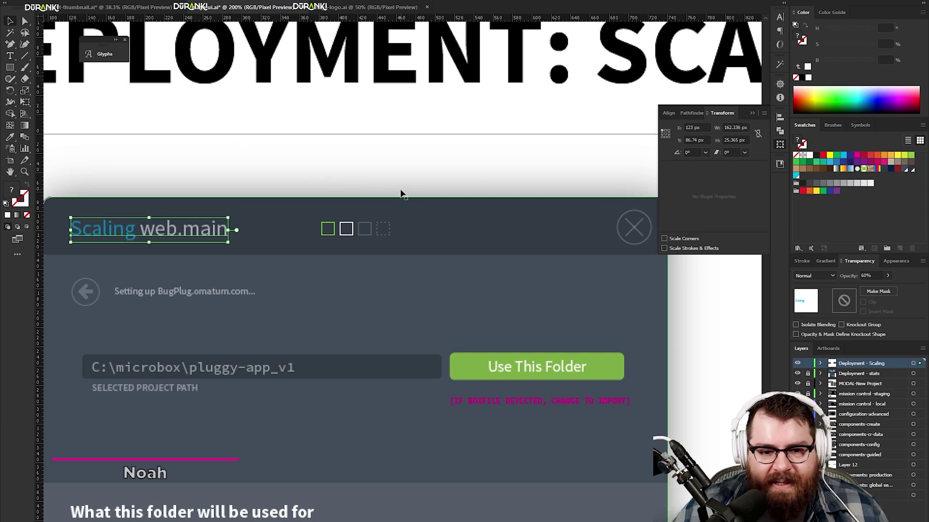
{"action": "left_click", "coordinate": [415, 178]}
Draw a dark bar 508 px wide and 20 px high below the scaling modal's title bar, flush with the modal's right edge.
{"action": "left_click_drag", "start_coordinate": [429, 155], "coordinate": [403, 190]}
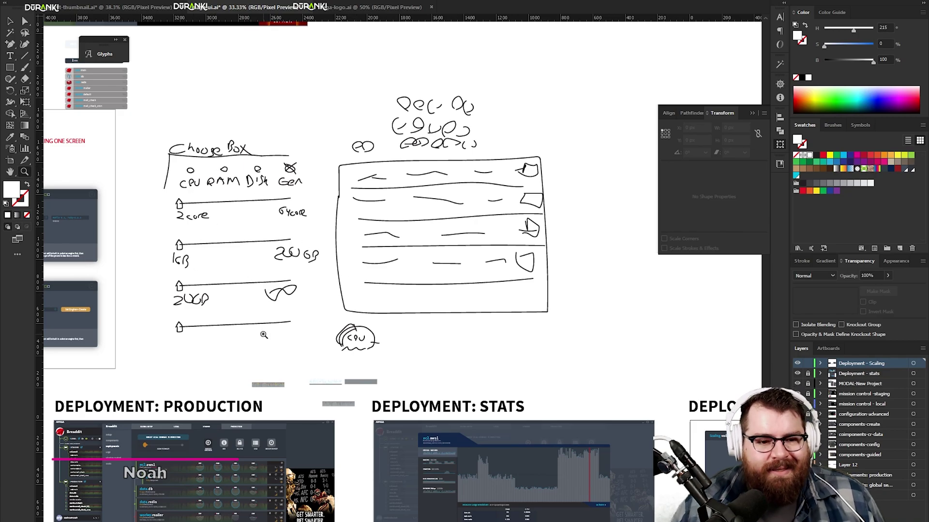
{"action": "left_click_drag", "start_coordinate": [517, 308], "coordinate": [146, 214]}
{"action": "left_click_drag", "start_coordinate": [431, 294], "coordinate": [367, 207]}
{"action": "left_click_drag", "start_coordinate": [588, 239], "coordinate": [97, 259]}
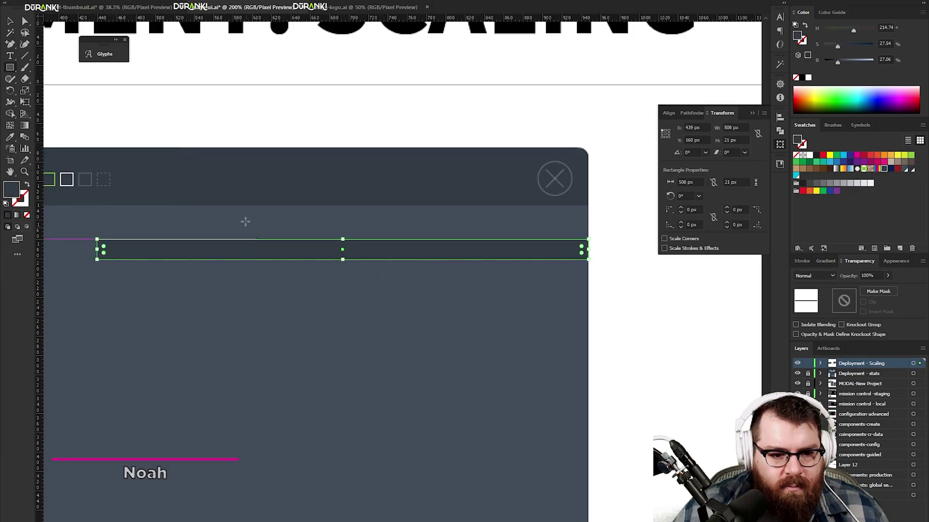
{"action": "key", "text": "v"}
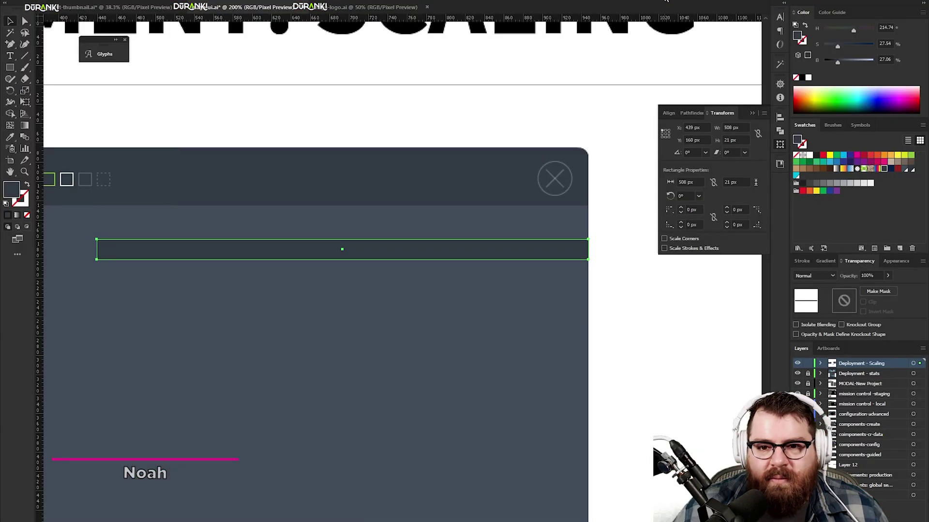
{"action": "left_click", "coordinate": [332, 90]}
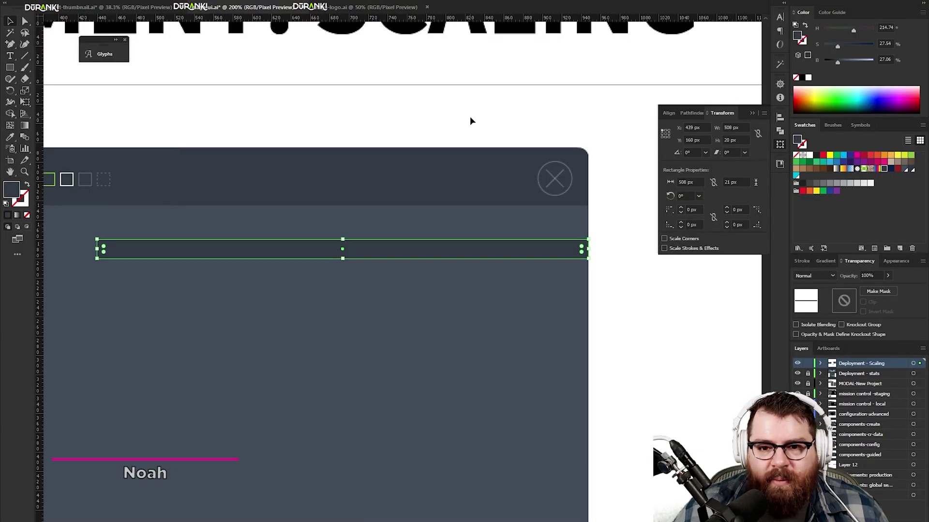
{"action": "left_click_drag", "start_coordinate": [113, 207], "coordinate": [245, 225]}
{"action": "scroll", "coordinate": [491, 262], "scroll_direction": "up", "scroll_amount": 1}
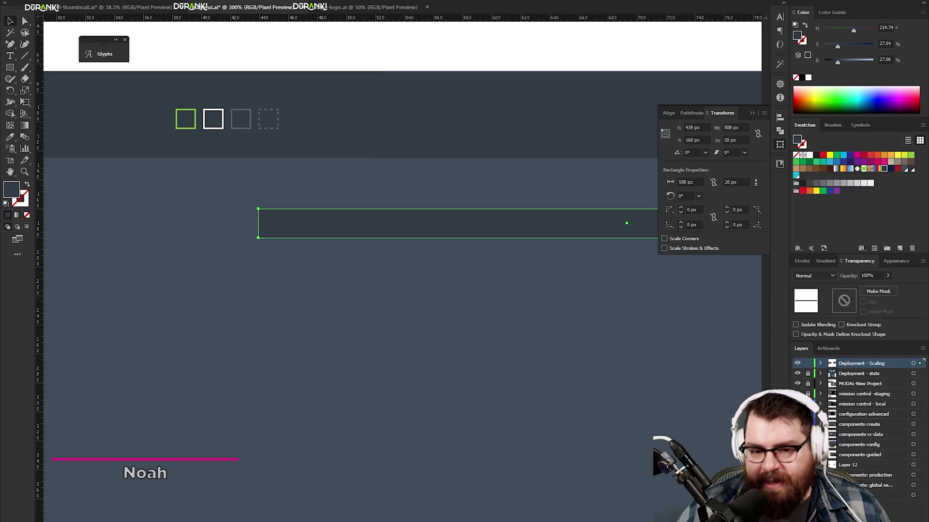
Increase the dark bar's height to 25 px and deselect it.
{"action": "key", "text": "Up"}
{"action": "key", "text": "Up"}
{"action": "key", "text": "Up"}
{"action": "key", "text": "Up"}
{"action": "key", "text": "Up"}
{"action": "left_click", "coordinate": [487, 116]}
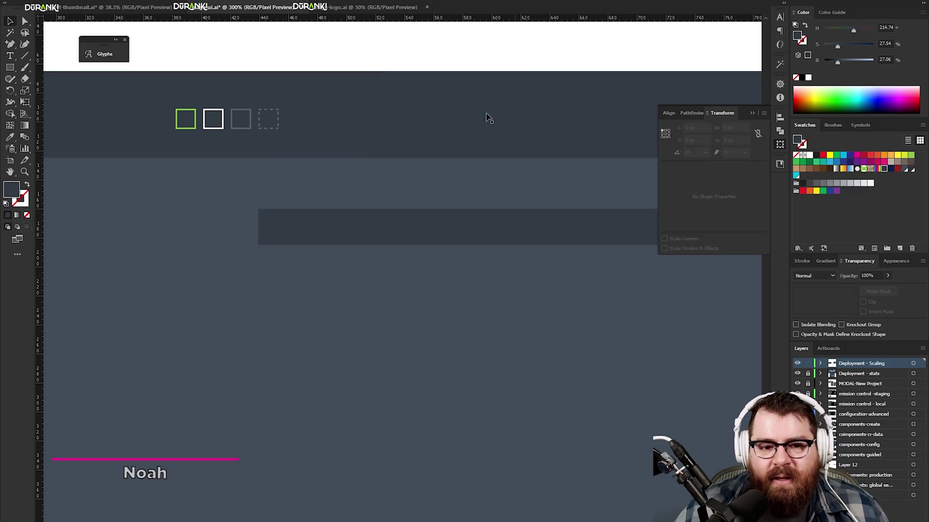
Move the dark bar down 20 px to Y 180 px, keeping it flush with the modal's right edge, and deselect it.
{"action": "scroll", "coordinate": [469, 294], "scroll_direction": "down", "scroll_amount": 1}
{"action": "left_click_drag", "start_coordinate": [504, 277], "coordinate": [400, 281]}
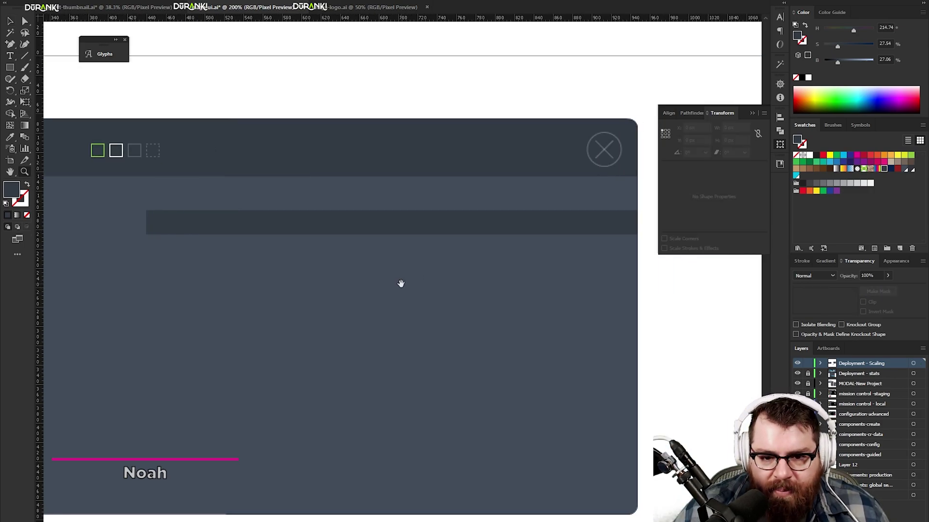
{"action": "key", "text": "v"}
{"action": "left_click", "coordinate": [541, 230]}
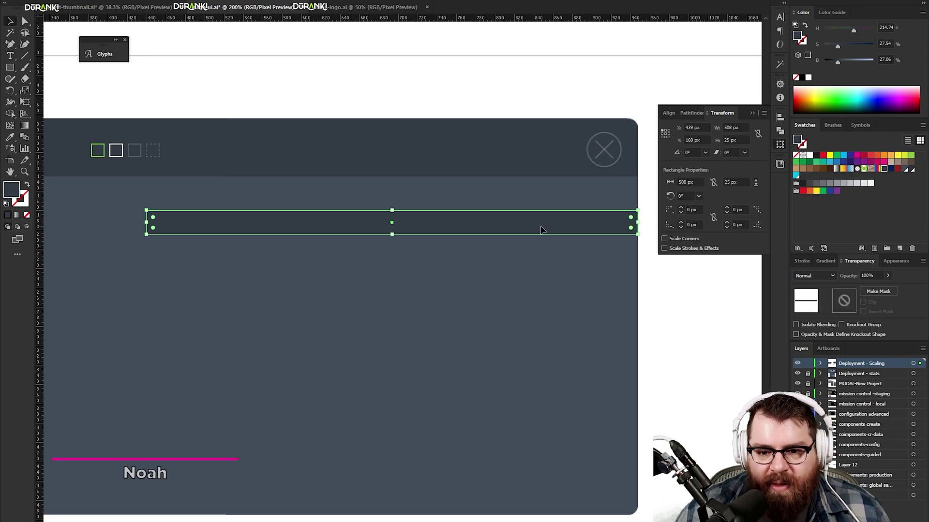
{"action": "key", "text": "shift+Down"}
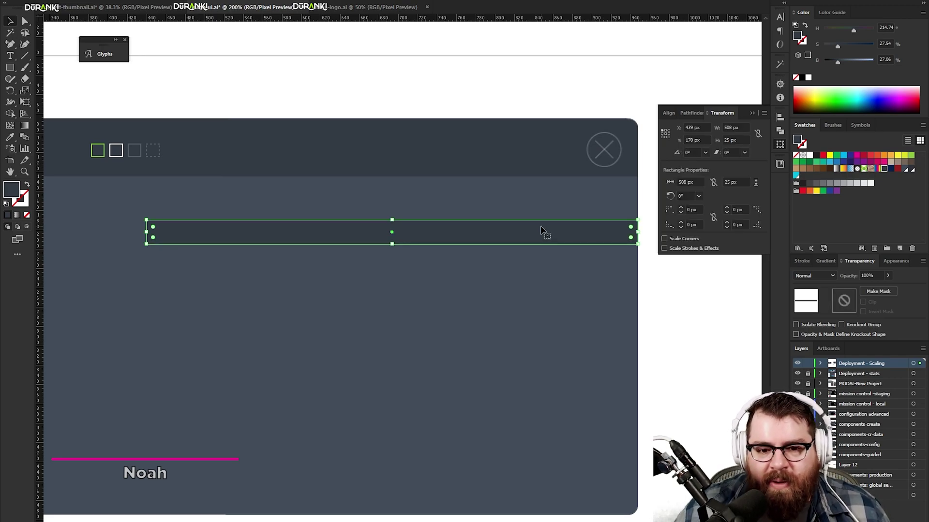
{"action": "key", "text": "shift+Down"}
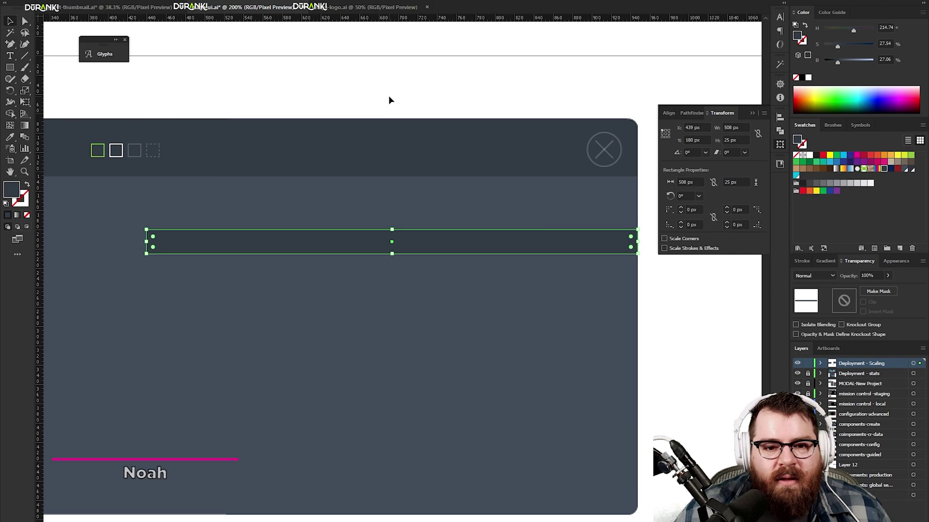
{"action": "left_click", "coordinate": [389, 98]}
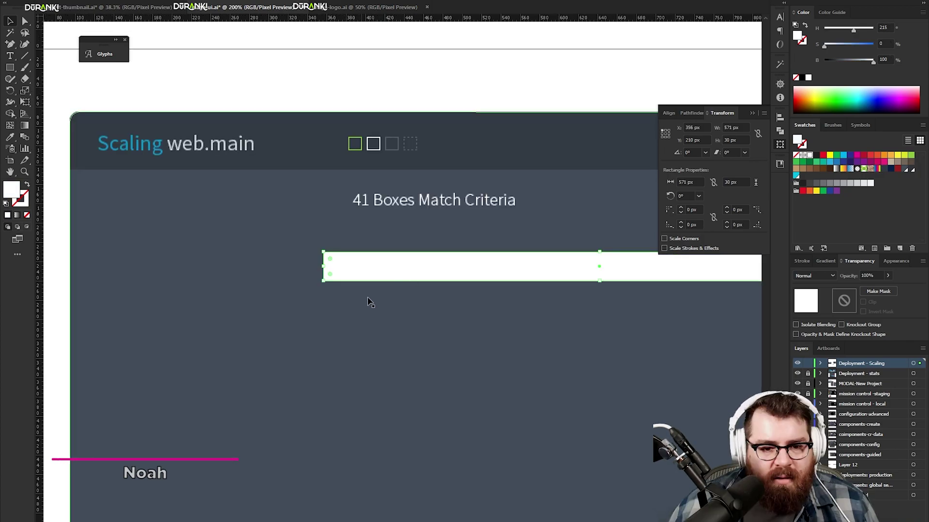
Draw a narrow vertical rectangle at the white bar's left end, from the title bar's lower edge to the modal's bottom edge.
{"action": "left_click_drag", "start_coordinate": [337, 273], "coordinate": [475, 273]}
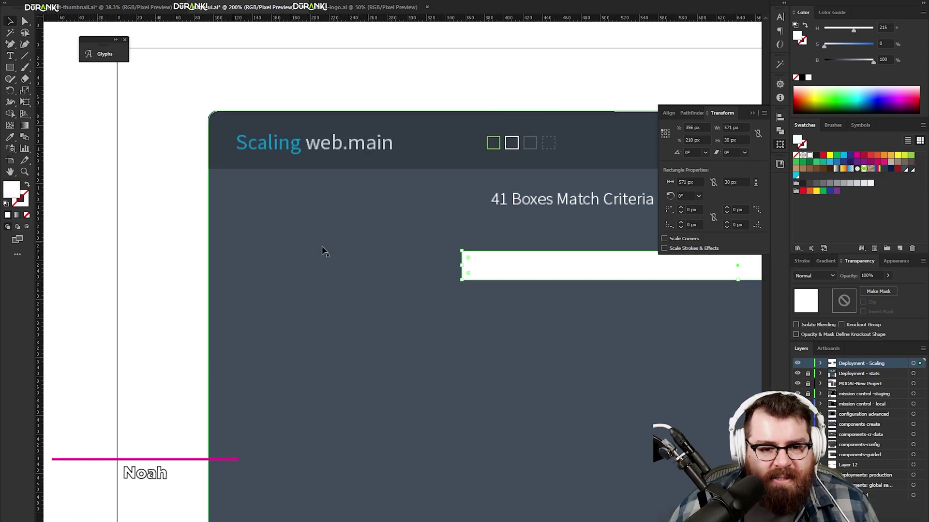
{"action": "left_click_drag", "start_coordinate": [449, 327], "coordinate": [274, 273]}
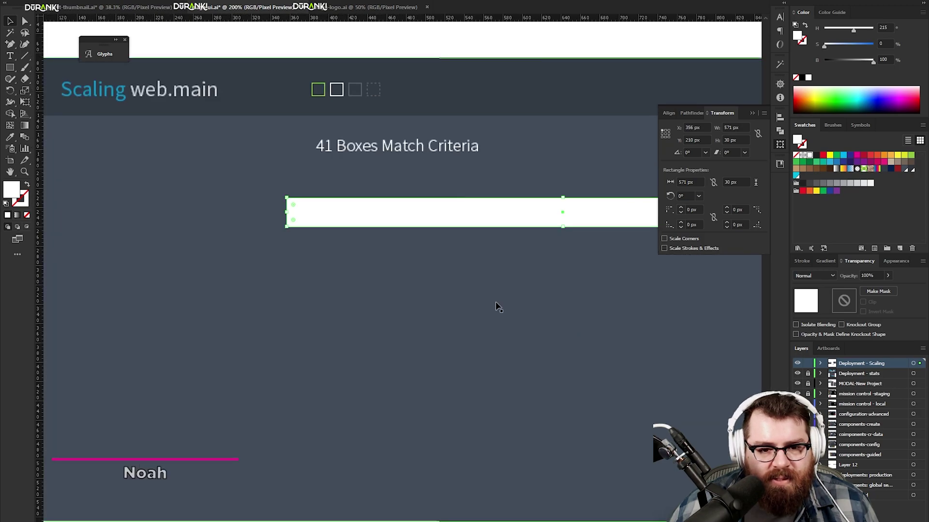
{"action": "scroll", "coordinate": [492, 229], "scroll_direction": "up", "scroll_amount": 1}
{"action": "scroll", "coordinate": [388, 189], "scroll_direction": "left", "scroll_amount": 4}
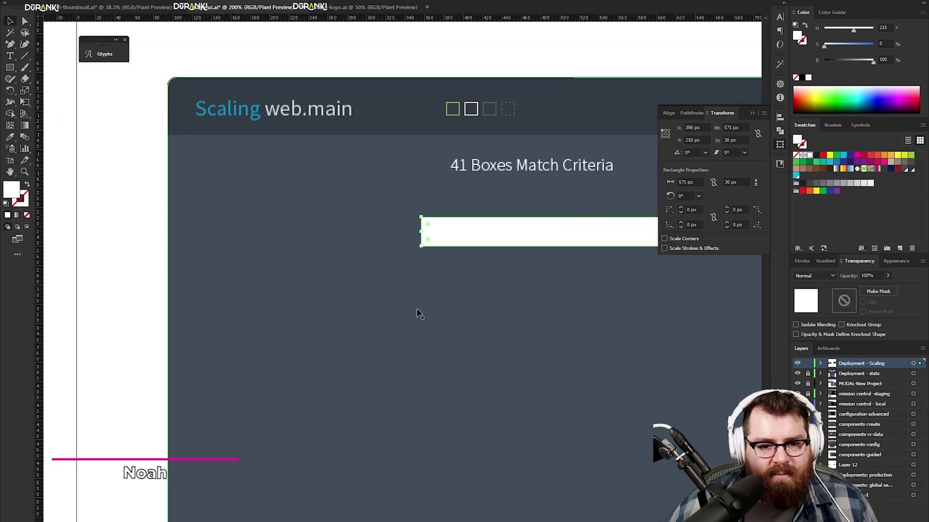
{"action": "left_click_drag", "start_coordinate": [403, 314], "coordinate": [423, 287]}
{"action": "key", "text": "m"}
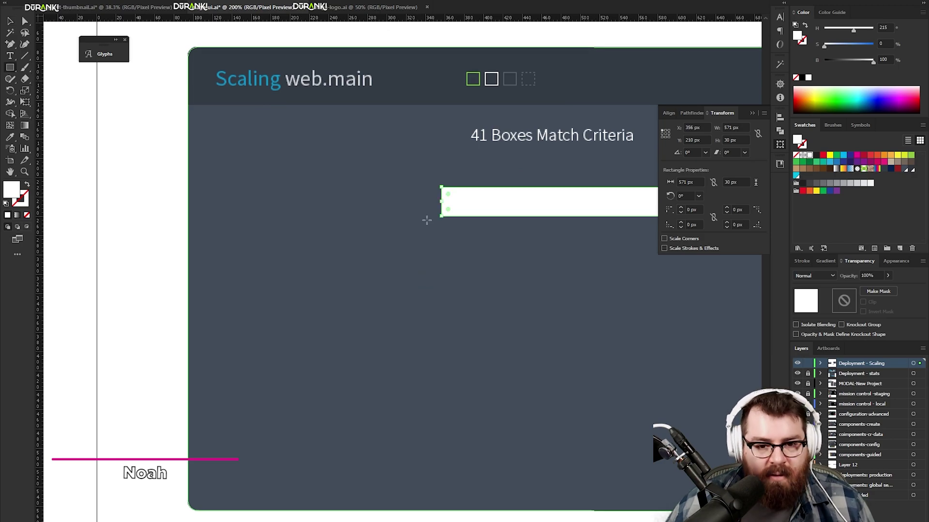
{"action": "left_click_drag", "start_coordinate": [441, 105], "coordinate": [458, 511]}
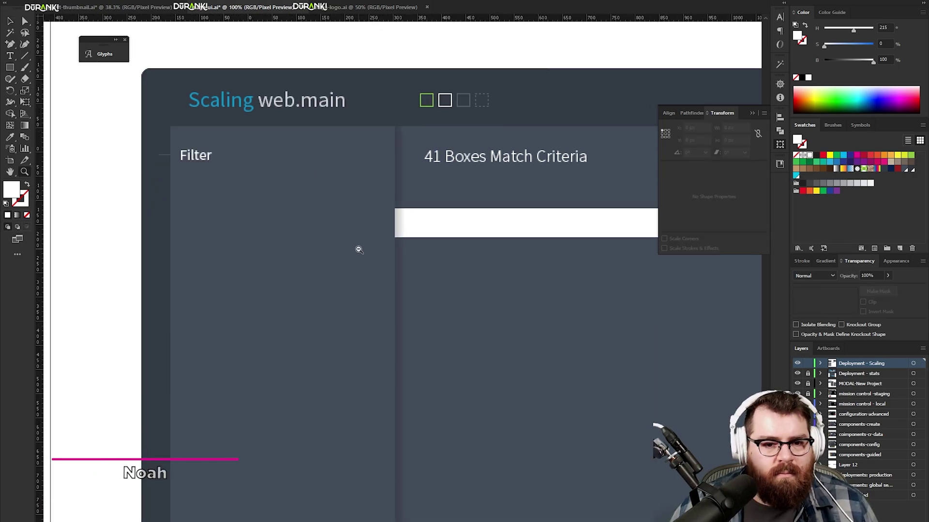
Examine the ec2.aws1 header and its CPU, RAM, swap, disk and network graphs in Deployment: Stats as reference for the scaling modal.
{"action": "key", "text": "ctrl+1"}
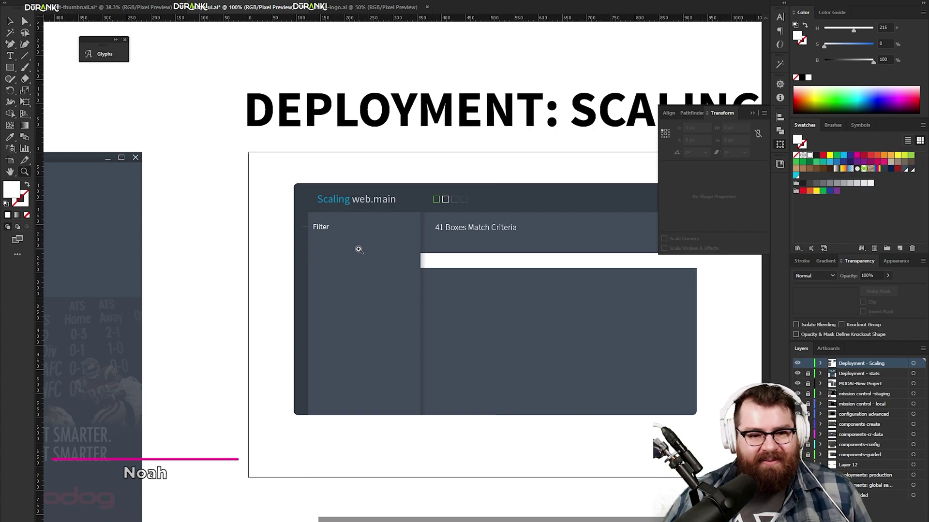
{"action": "key", "text": "v"}
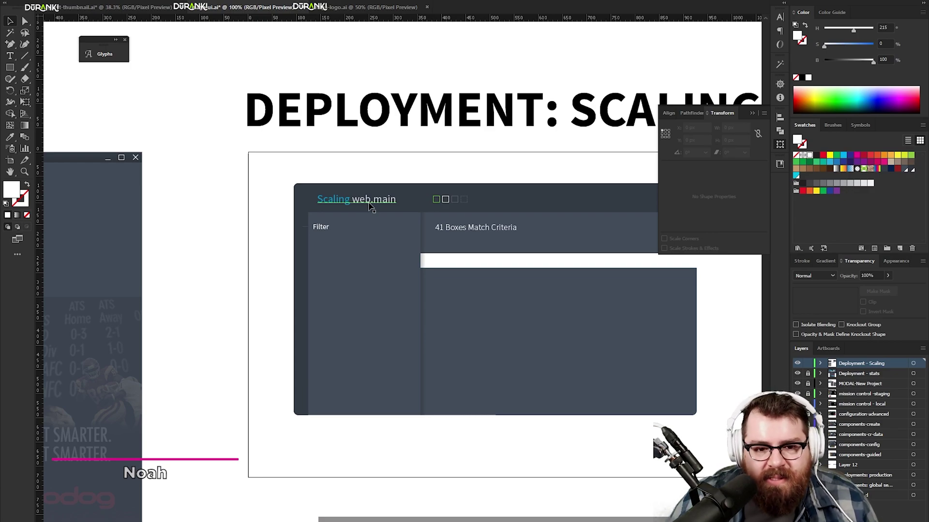
{"action": "key", "text": "z"}
{"action": "left_click", "coordinate": [404, 317], "text": "alt"}
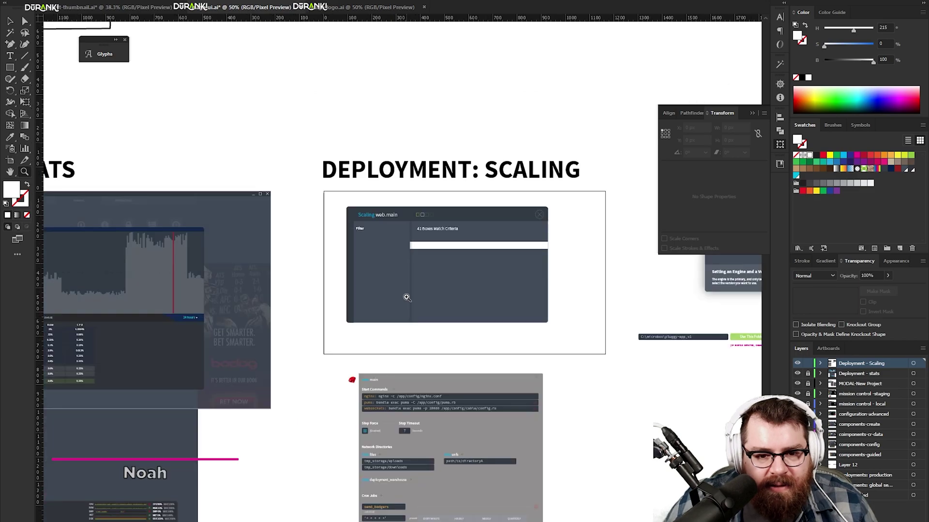
{"action": "key", "text": "space"}
{"action": "left_click_drag", "start_coordinate": [298, 332], "coordinate": [681, 266]}
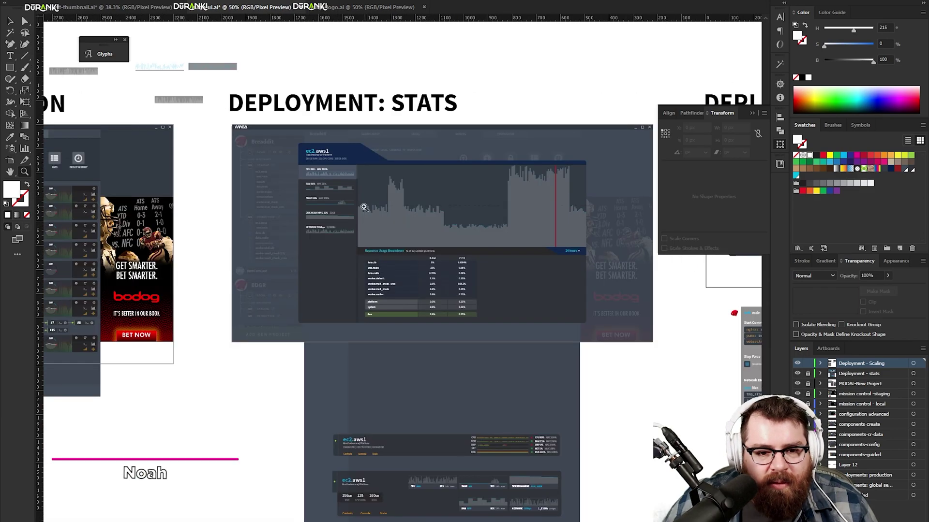
{"action": "left_click", "coordinate": [364, 207]}
{"action": "left_click", "coordinate": [376, 214]}
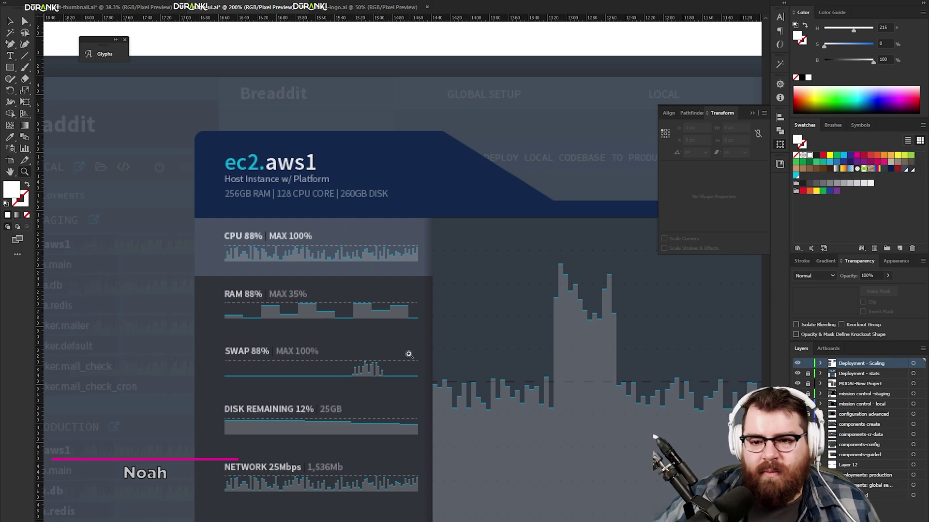
{"action": "left_click_drag", "start_coordinate": [329, 474], "coordinate": [398, 338]}
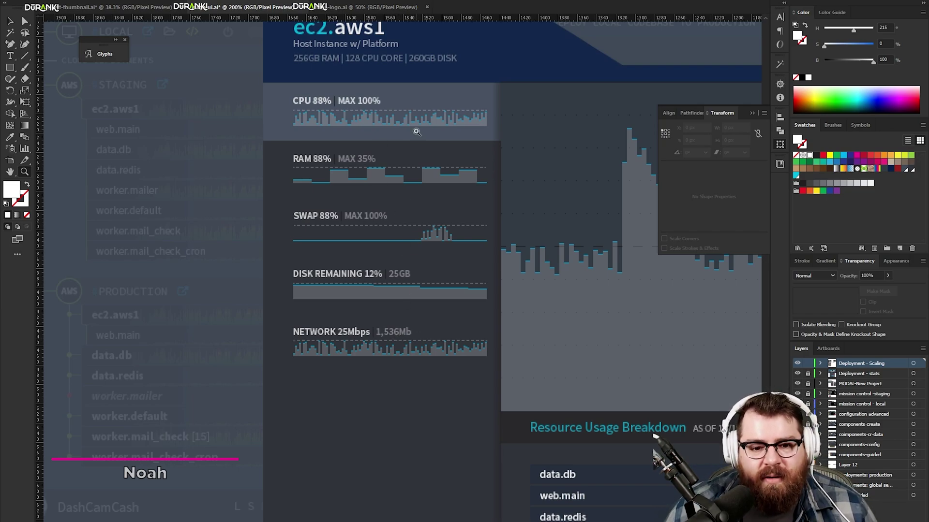
{"action": "left_click_drag", "start_coordinate": [463, 201], "coordinate": [344, 235]}
{"action": "key", "text": "v"}
{"action": "left_click", "coordinate": [362, 157]}
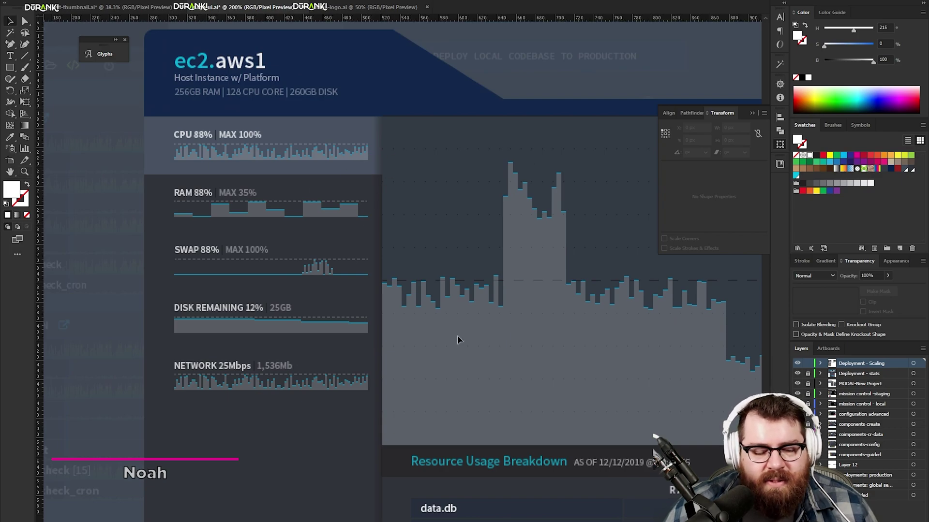
{"action": "key", "text": "z"}
{"action": "left_click", "coordinate": [386, 274], "text": "alt"}
{"action": "left_click", "coordinate": [385, 274], "text": "alt"}
{"action": "left_click", "coordinate": [385, 273], "text": "alt"}
{"action": "left_click", "coordinate": [385, 274], "text": "alt"}
{"action": "left_click", "coordinate": [385, 274], "text": "alt"}
{"action": "left_click_drag", "start_coordinate": [590, 367], "coordinate": [290, 313]}
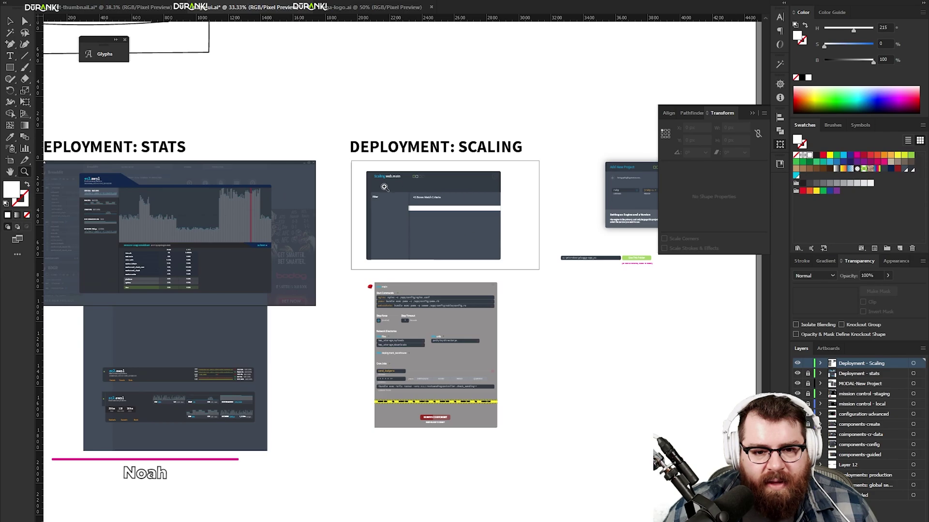
{"action": "left_click", "coordinate": [419, 194]}
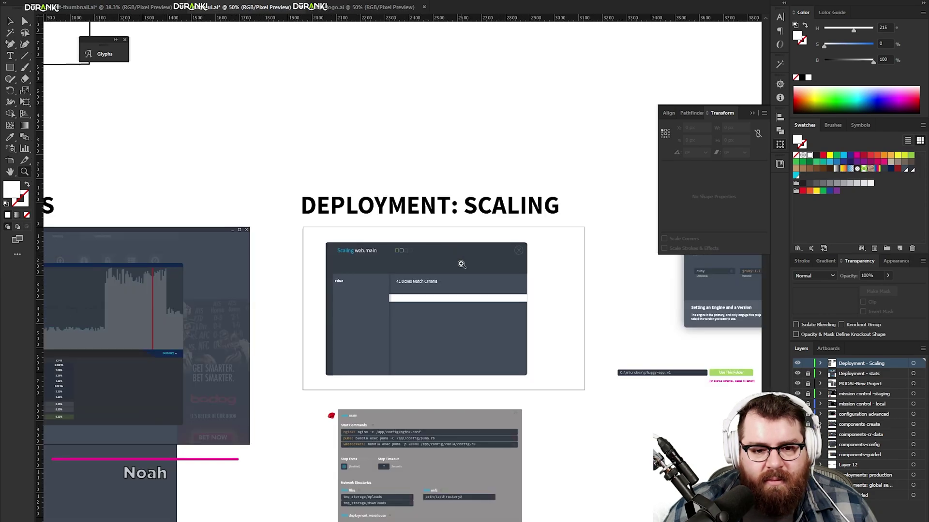
{"action": "double_click", "coordinate": [461, 264]}
Return to the ec2.aws1 header in Deployment: Stats and unlock the Deployment - stats layer.
{"action": "left_click_drag", "start_coordinate": [364, 292], "coordinate": [629, 293]}
{"action": "left_click_drag", "start_coordinate": [322, 314], "coordinate": [687, 295]}
{"action": "left_click_drag", "start_coordinate": [138, 341], "coordinate": [552, 310]}
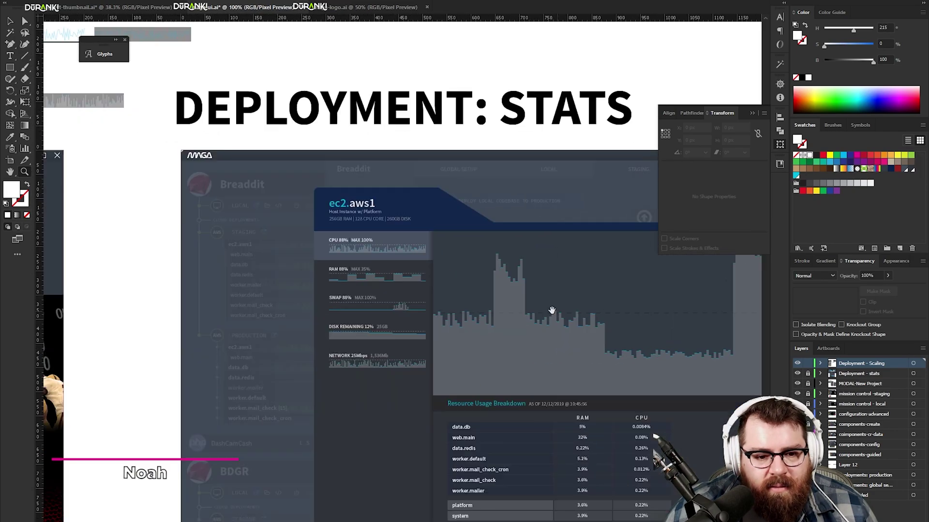
{"action": "scroll", "coordinate": [551, 310], "scroll_direction": "left", "scroll_amount": 20}
{"action": "scroll", "coordinate": [484, 291], "scroll_direction": "down", "scroll_amount": 2}
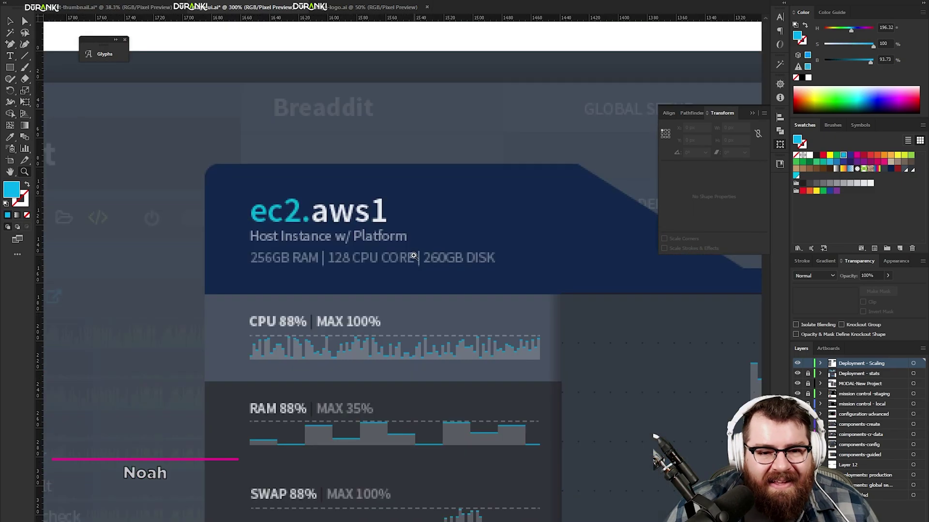
{"action": "key", "text": "v"}
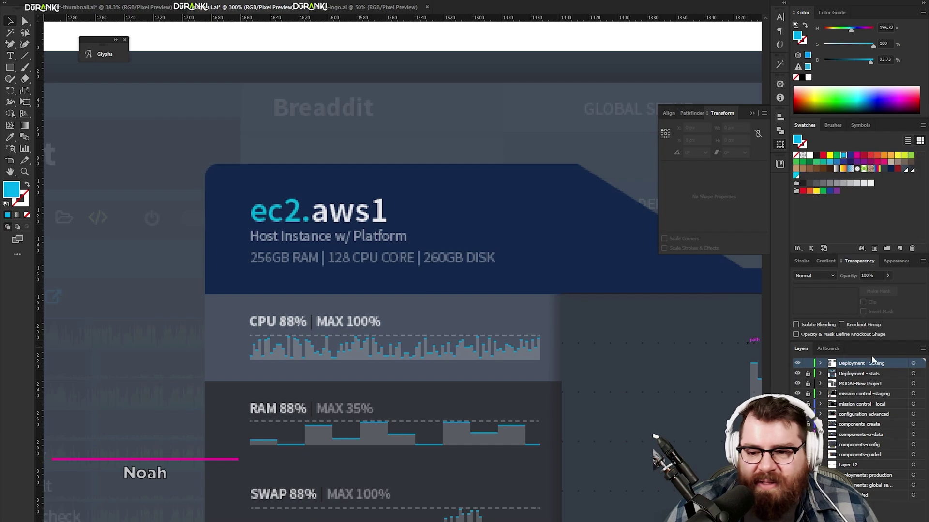
{"action": "left_click", "coordinate": [807, 373]}
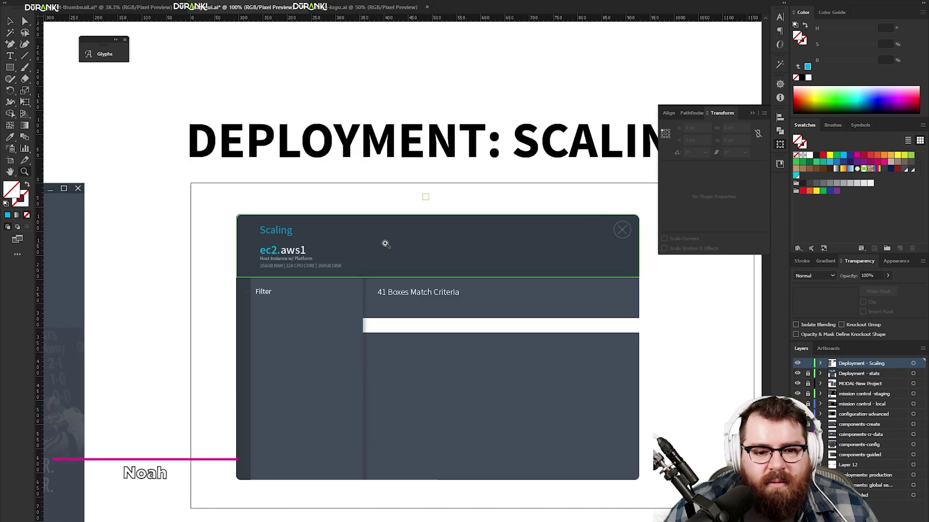
Pull the anchor at X 382 px on the scaling header's top edge straight down to shape a slanted cut-out.
{"action": "left_click", "coordinate": [385, 244]}
{"action": "key", "text": "p"}
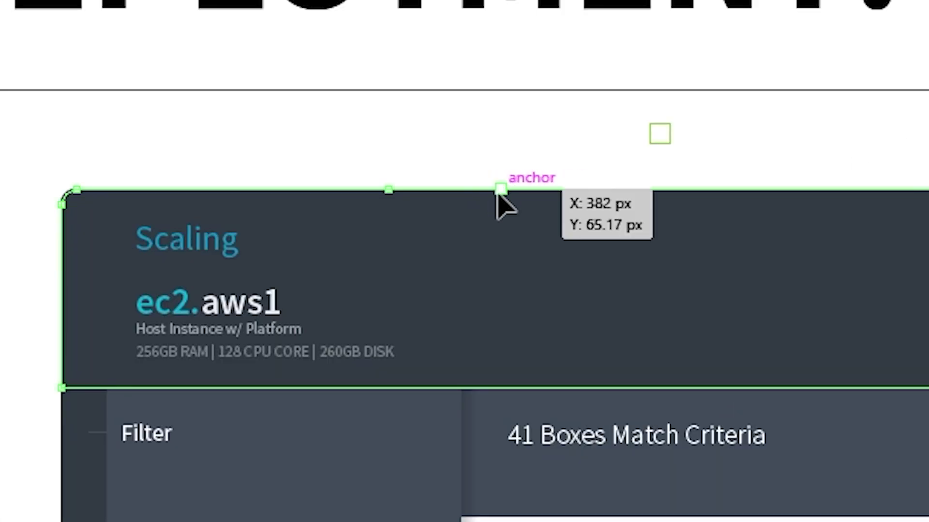
{"action": "left_click", "coordinate": [500, 189]}
{"action": "left_click_drag", "start_coordinate": [501, 189], "coordinate": [500, 279]}
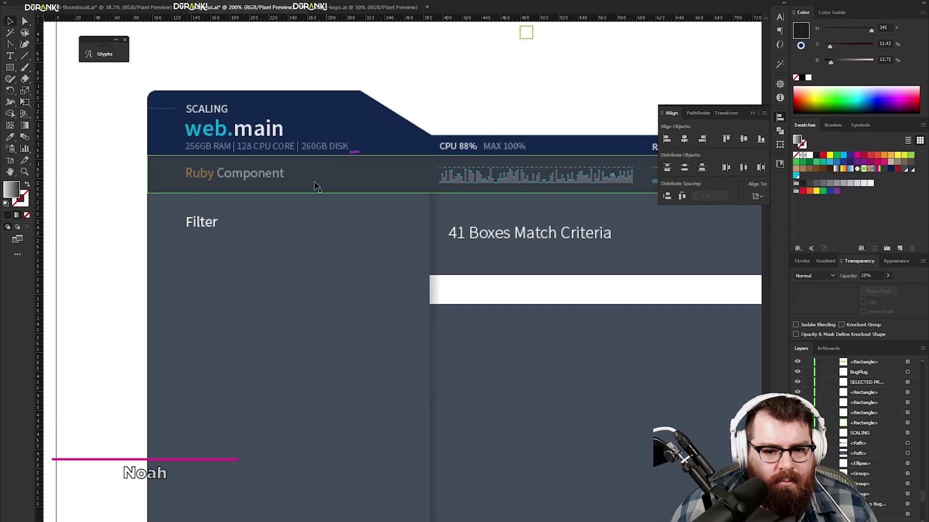
Select the Filter heading in the scaling modal and examine the component settings panel below the artboard for reference.
{"action": "scroll", "coordinate": [445, 319], "scroll_direction": "left", "scroll_amount": 3}
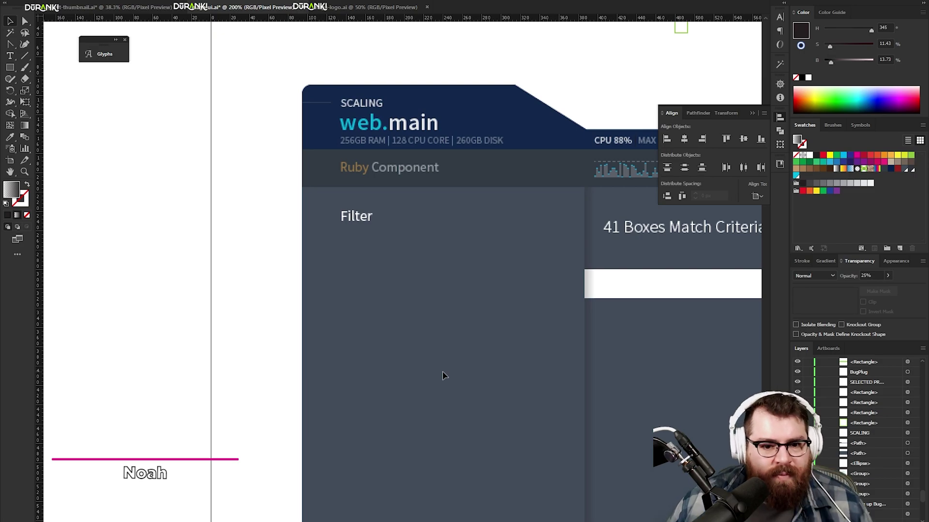
{"action": "left_click", "coordinate": [361, 218]}
{"action": "left_click_drag", "start_coordinate": [373, 236], "coordinate": [403, 274]}
{"action": "key", "text": "ctrl+space"}
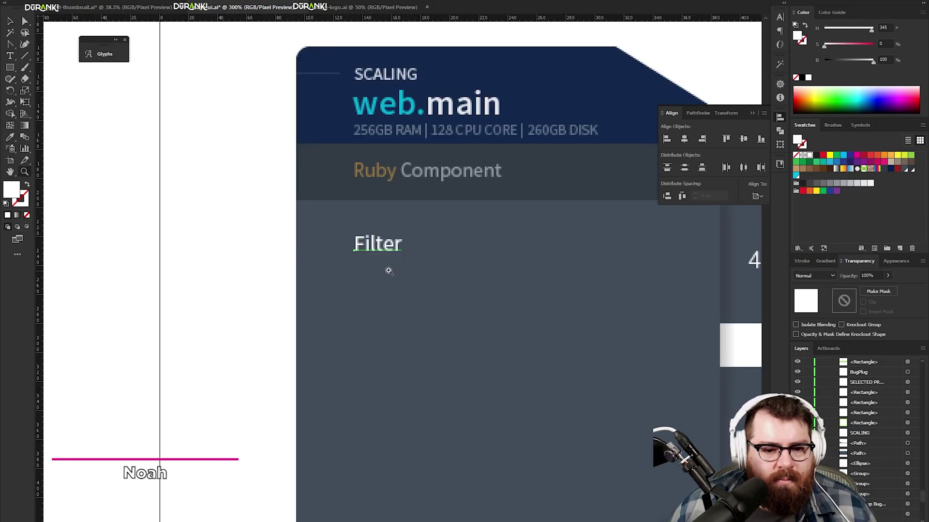
{"action": "key", "text": "ctrl+1"}
{"action": "left_click_drag", "start_coordinate": [437, 308], "coordinate": [439, 147]}
{"action": "left_click_drag", "start_coordinate": [413, 196], "coordinate": [436, 168]}
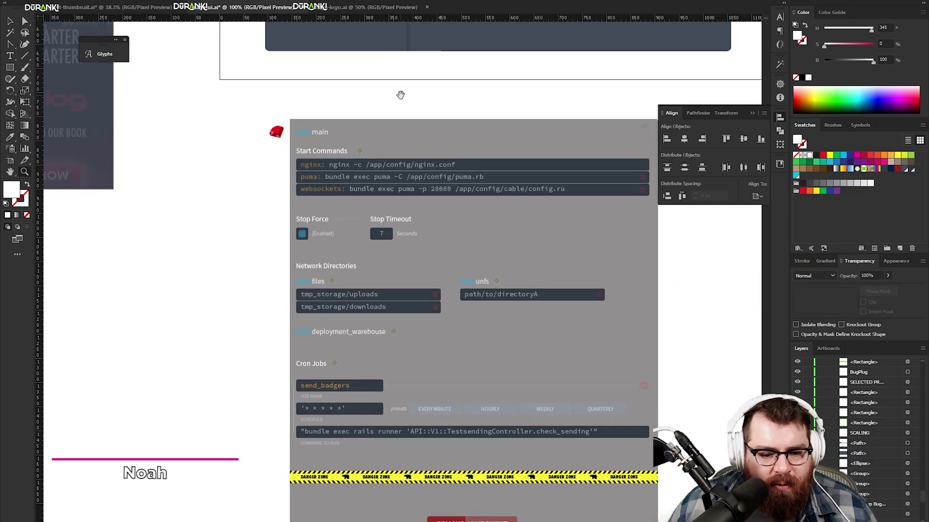
{"action": "left_click_drag", "start_coordinate": [384, 139], "coordinate": [446, 294]}
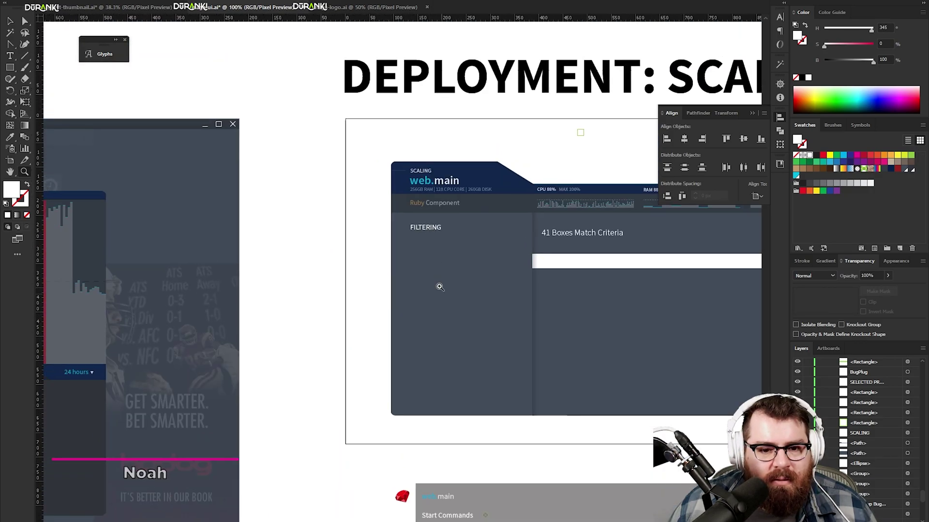
{"action": "left_click", "coordinate": [433, 254]}
{"action": "left_click", "coordinate": [362, 282]}
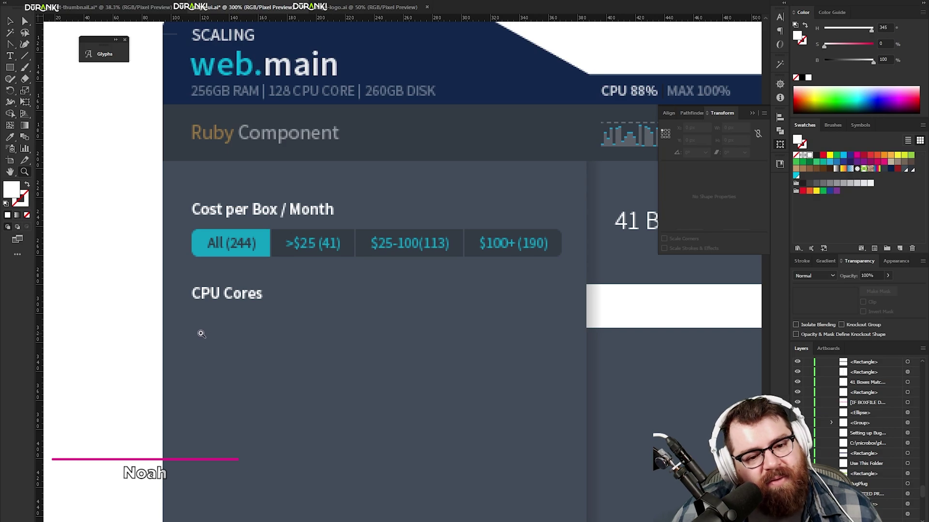
Duplicate the rounded 255 × 19 px background of the Cost per Box / Month filter below the CPU Cores label.
{"action": "key", "text": "v"}
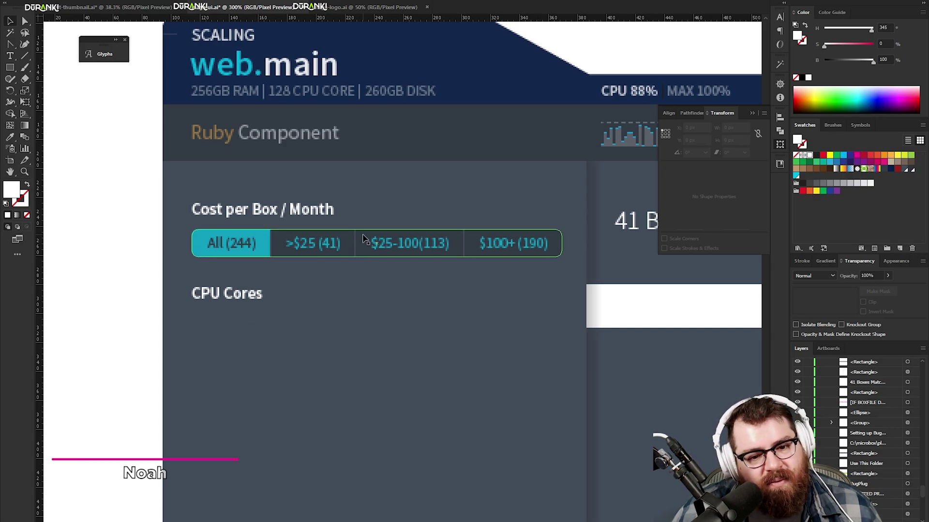
{"action": "left_click_drag", "start_coordinate": [370, 242], "coordinate": [371, 328]}
{"action": "key", "text": "z"}
{"action": "double_click", "coordinate": [344, 315]}
{"action": "left_click_drag", "start_coordinate": [364, 267], "coordinate": [343, 383]}
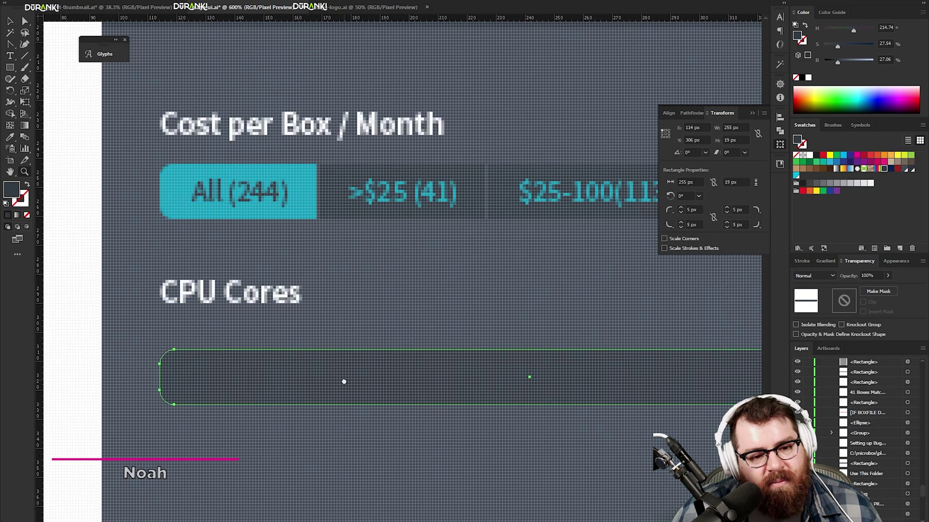
Move the thin slider track below the CPU Cores label down by 10 px.
{"action": "key", "text": "v"}
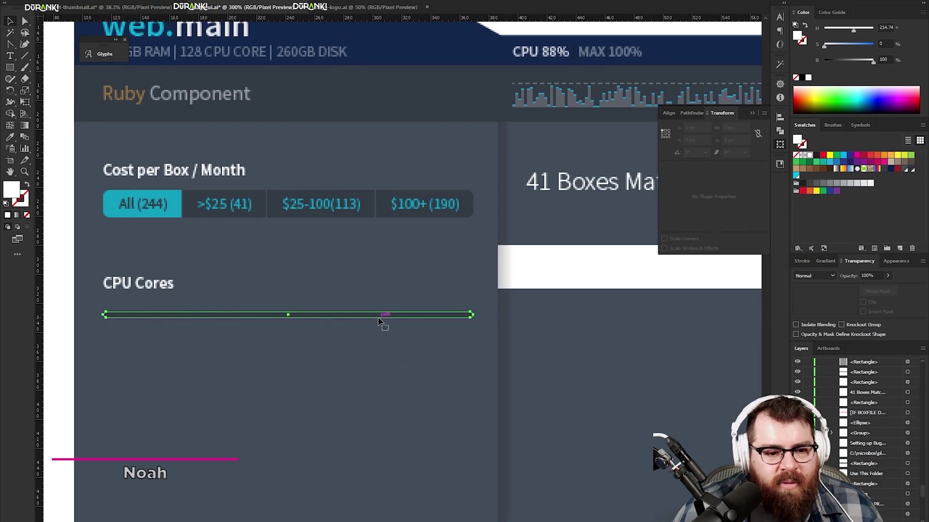
{"action": "left_click", "coordinate": [380, 318]}
{"action": "key", "text": "shift+Down"}
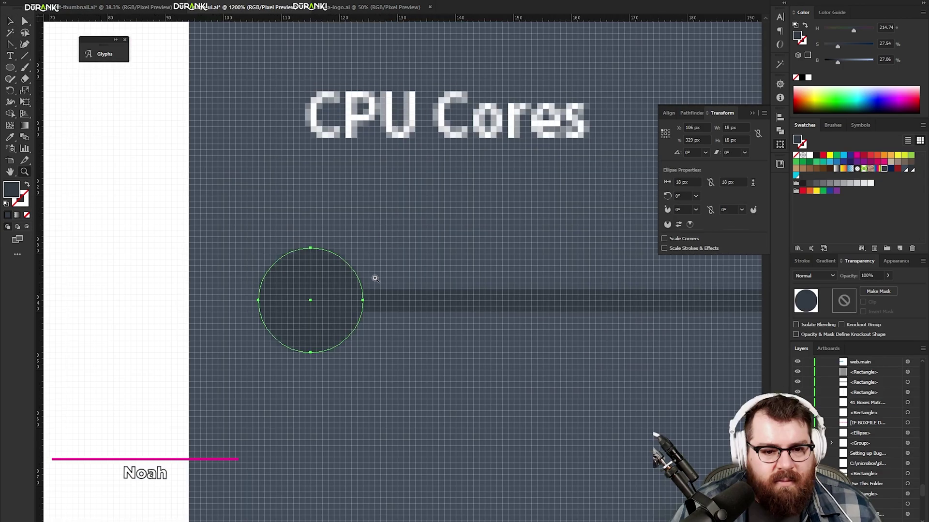
Move the 18 px circular knob along the CPU Cores slider track to X 125 px.
{"action": "left_click_drag", "start_coordinate": [336, 307], "coordinate": [445, 311]}
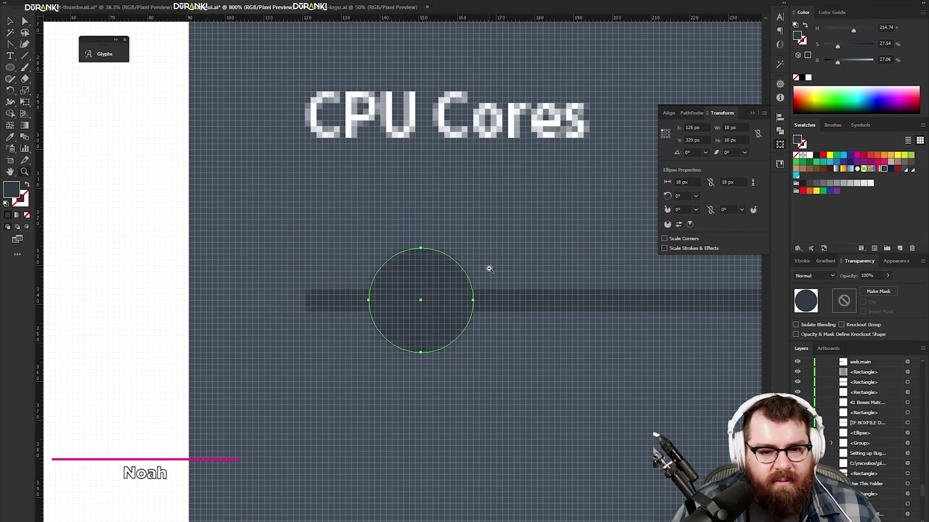
{"action": "key", "text": "ctrl+minus"}
{"action": "key", "text": "ctrl+minus"}
{"action": "key", "text": "ctrl+minus"}
{"action": "key", "text": "ctrl+minus"}
{"action": "left_click_drag", "start_coordinate": [266, 292], "coordinate": [387, 293]}
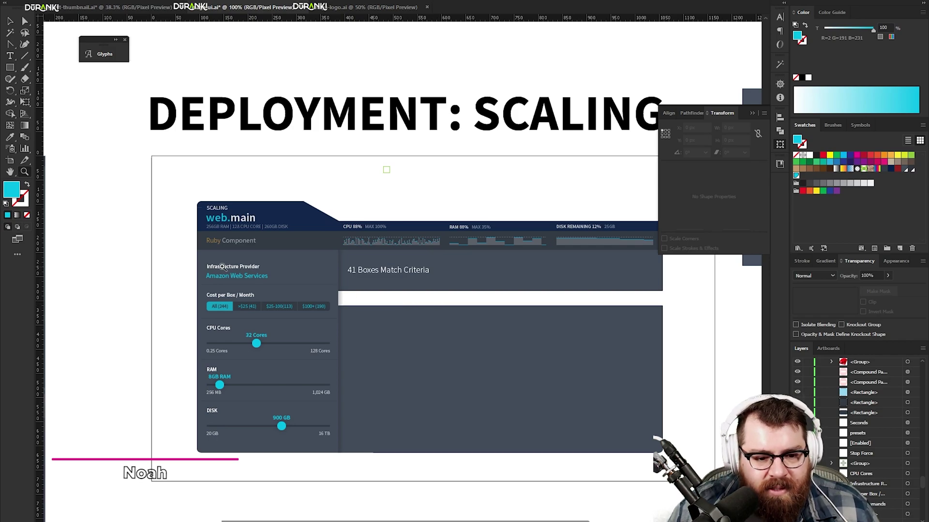
Duplicate the Cost per Box / Month label below the 41 Boxes Match Criteria heading.
{"action": "key", "text": "v"}
{"action": "left_click_drag", "start_coordinate": [192, 259], "coordinate": [331, 449]}
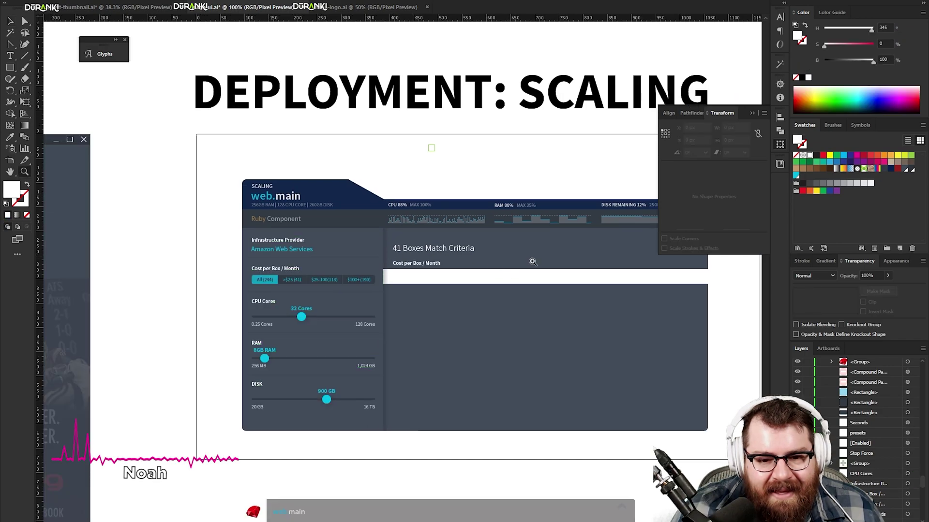
Place the stream_notes.txt notes beside the mockup and label the results table columns Name, CPU Cores, RAM, Disk and Cost.
{"action": "key", "text": "alt+Tab"}
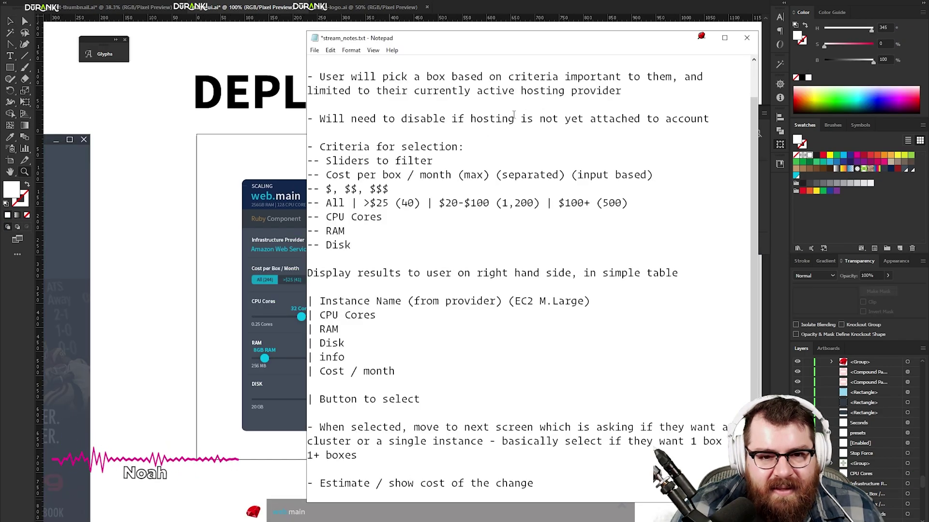
{"action": "left_click_drag", "start_coordinate": [445, 41], "coordinate": [684, 56]}
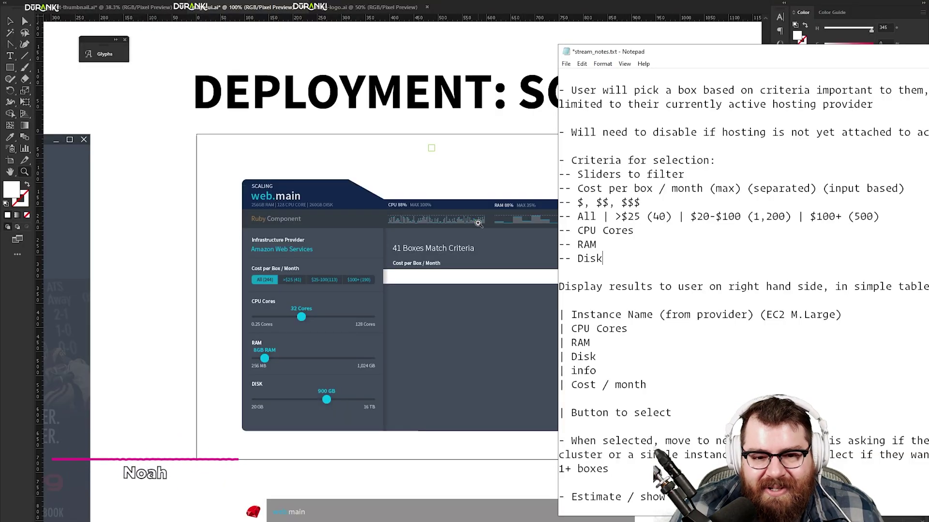
{"action": "left_click", "coordinate": [474, 238]}
{"action": "left_click_drag", "start_coordinate": [464, 276], "coordinate": [287, 263]}
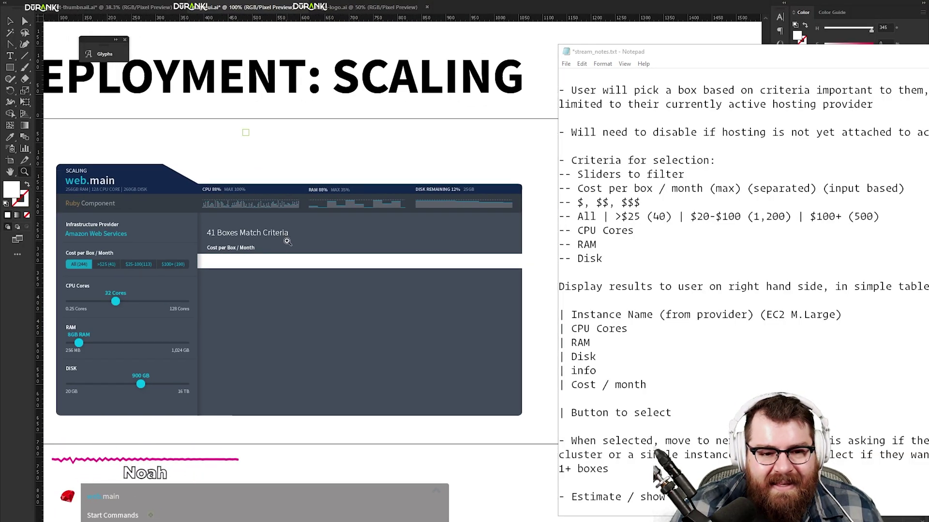
{"action": "left_click", "coordinate": [284, 252]}
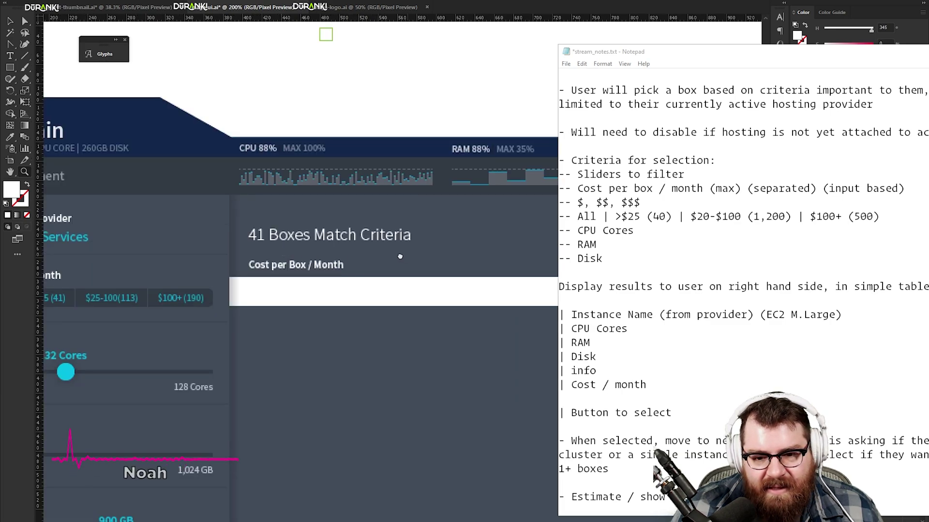
{"action": "left_click_drag", "start_coordinate": [399, 256], "coordinate": [300, 232]}
{"action": "key", "text": "t"}
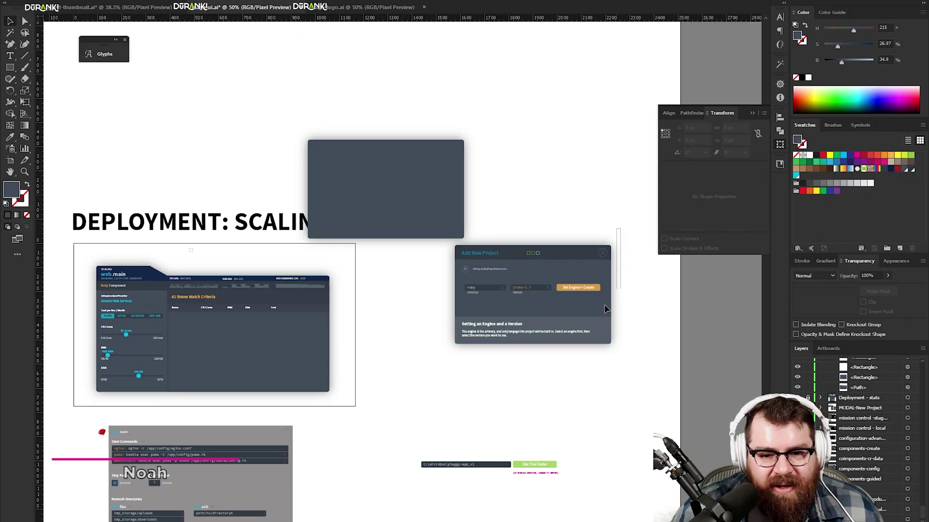
Move the Add New Project modal and the blank dark panel up and slightly left, clear of the DEPLOYMENT: SCALING title.
{"action": "left_click_drag", "start_coordinate": [605, 304], "coordinate": [445, 357]}
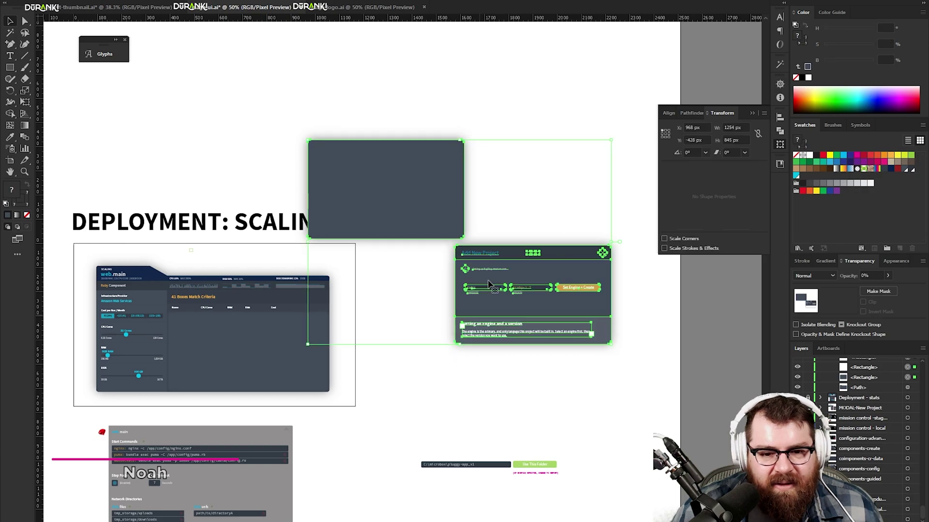
{"action": "left_click_drag", "start_coordinate": [515, 339], "coordinate": [438, 141]}
{"action": "left_click", "coordinate": [461, 252]}
{"action": "left_click_drag", "start_coordinate": [381, 280], "coordinate": [475, 303]}
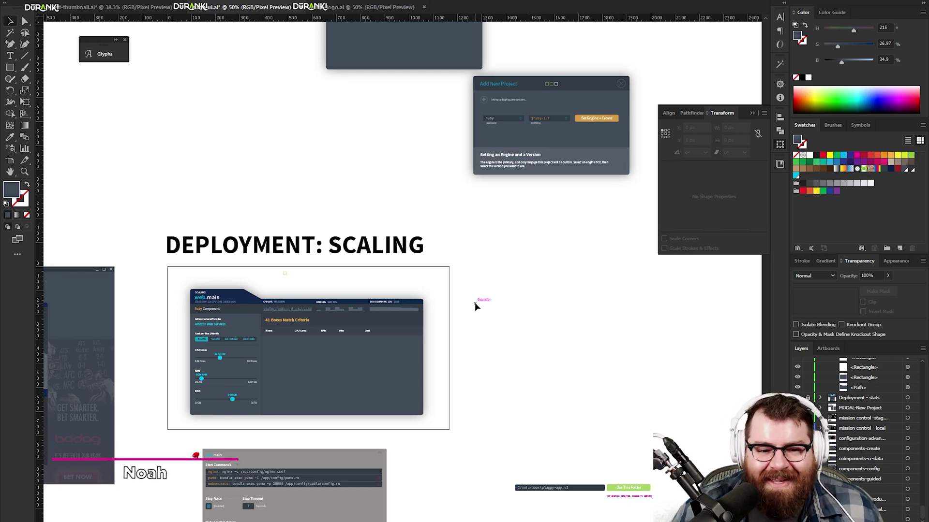
Select the row of small 14 × 14 px squares above the scaling modal.
{"action": "key", "text": "ctrl+space"}
{"action": "double_click", "coordinate": [268, 293]}
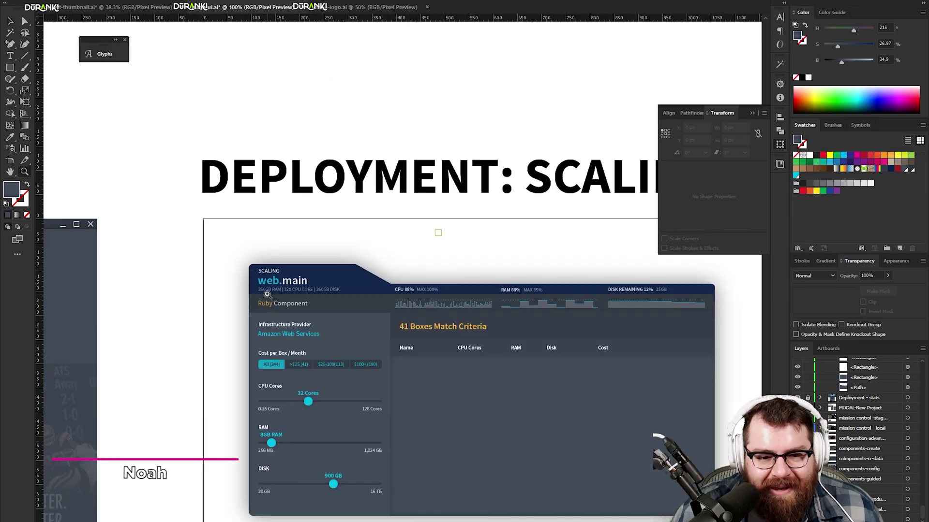
{"action": "left_click_drag", "start_coordinate": [558, 334], "coordinate": [461, 243]}
{"action": "left_click_drag", "start_coordinate": [480, 130], "coordinate": [328, 155]}
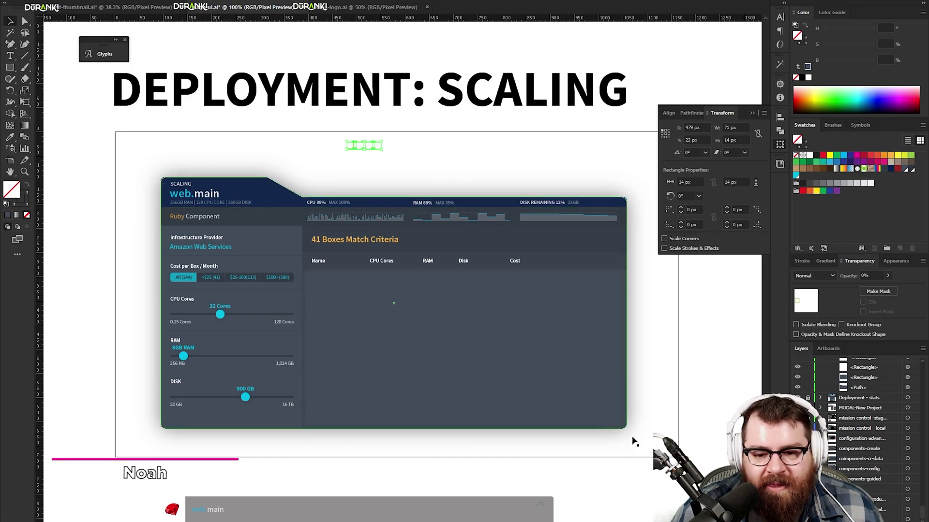
{"action": "key", "text": "ctrl+minus"}
{"action": "key", "text": "ctrl+minus"}
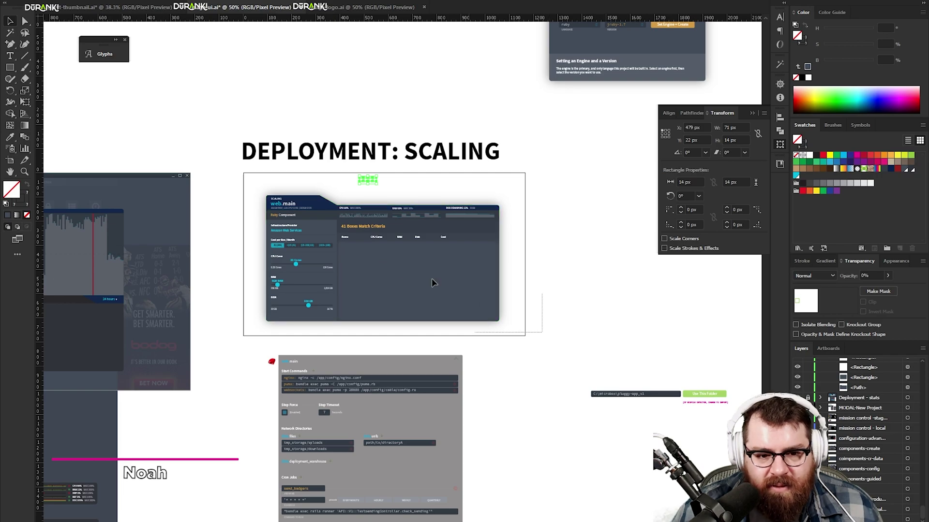
{"action": "left_click_drag", "start_coordinate": [432, 279], "coordinate": [257, 193]}
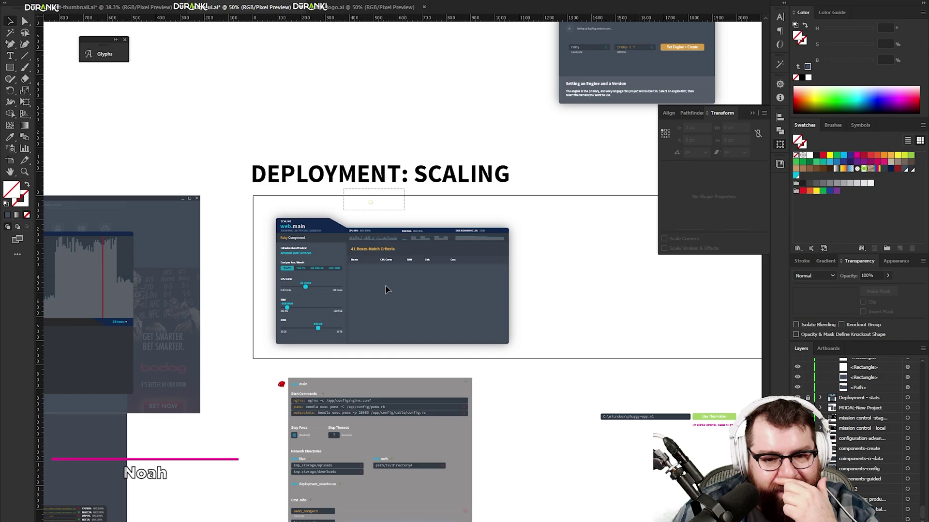
{"action": "left_click", "coordinate": [780, 144]}
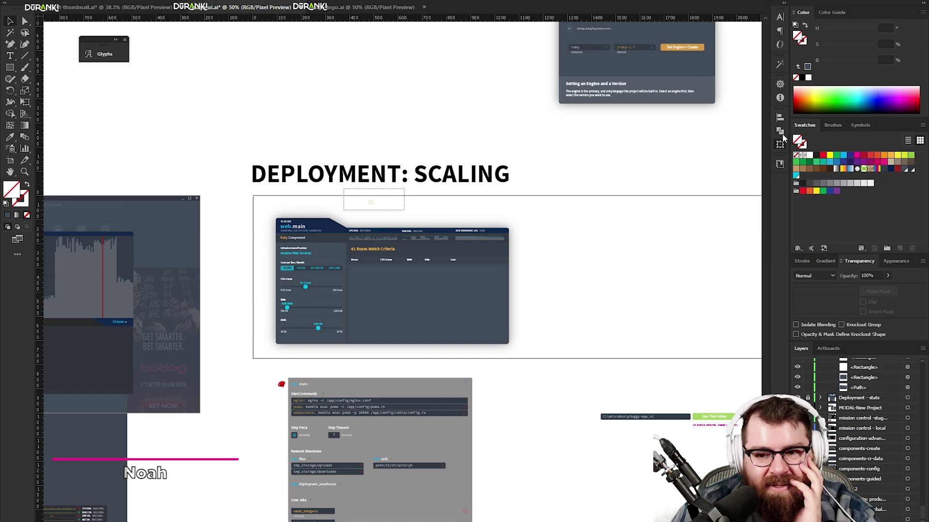
{"action": "key", "text": "alt+Tab"}
{"action": "key", "text": "alt+Tab"}
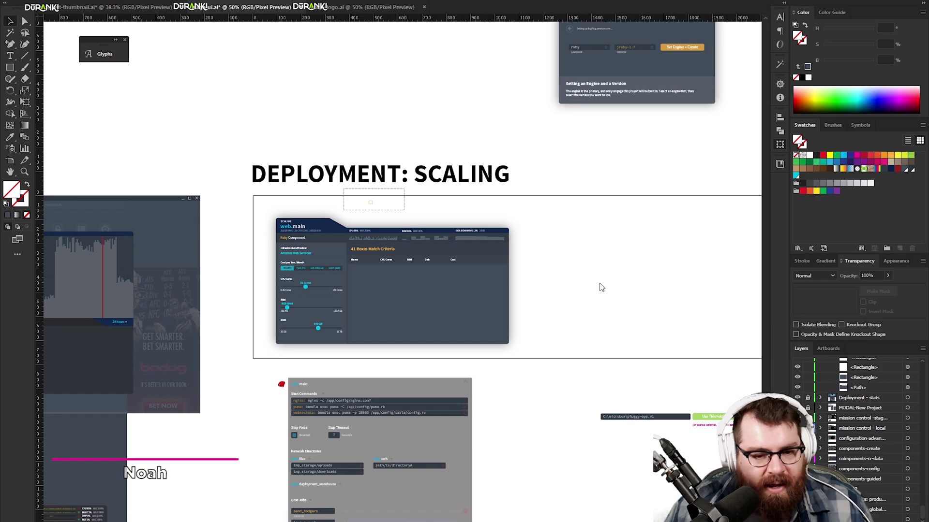
{"action": "key", "text": "alt+Tab"}
{"action": "left_click", "coordinate": [409, 205]}
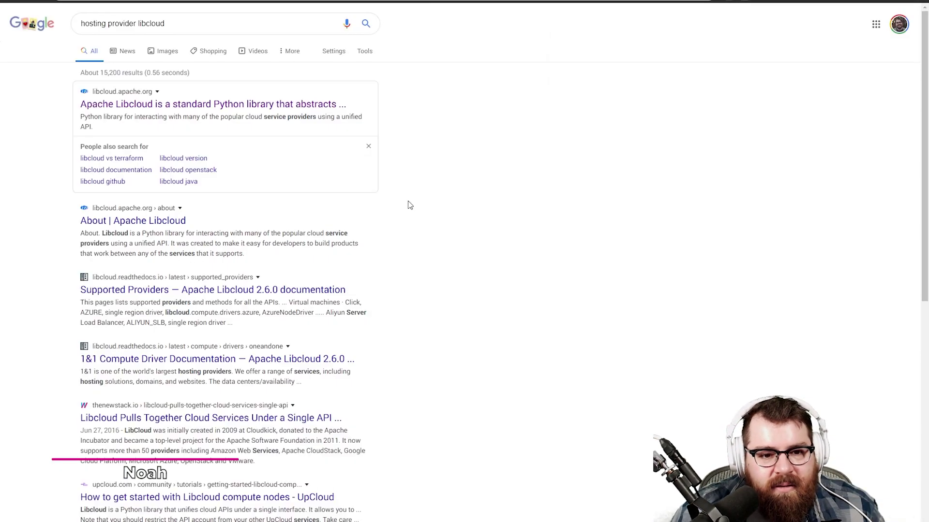
{"action": "key", "text": "alt+Tab"}
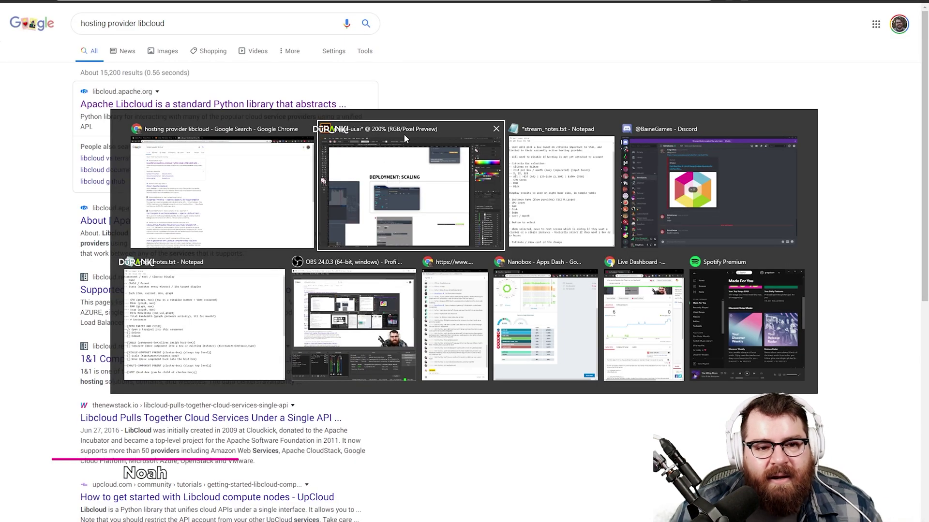
{"action": "left_click", "coordinate": [410, 184]}
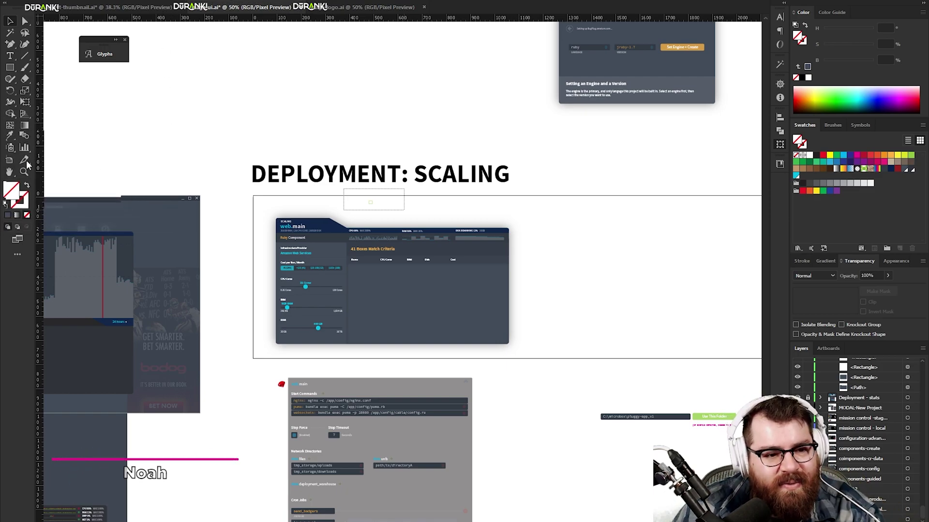
{"action": "left_click", "coordinate": [103, 56]}
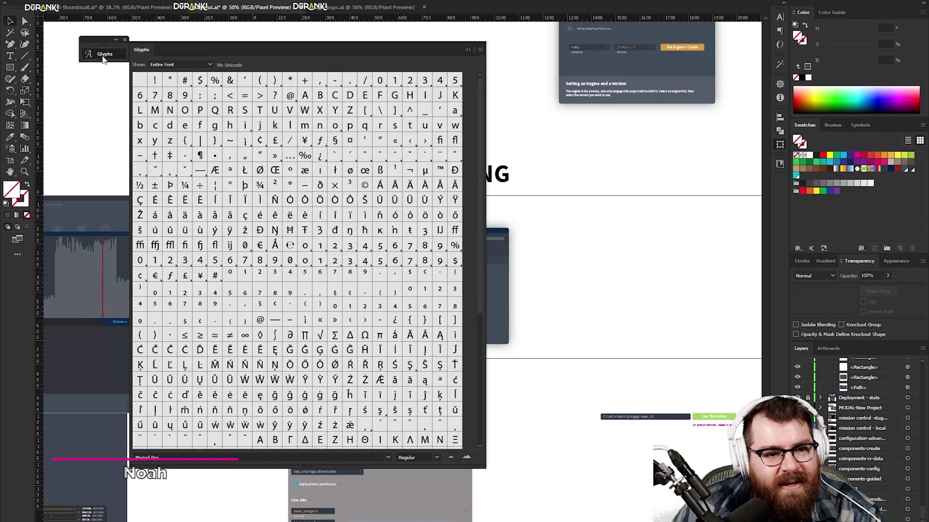
{"action": "left_click", "coordinate": [103, 55]}
Try to save the document and check the Illustrator file's modified date in the desktopapp folder.
{"action": "left_click", "coordinate": [49, 1]}
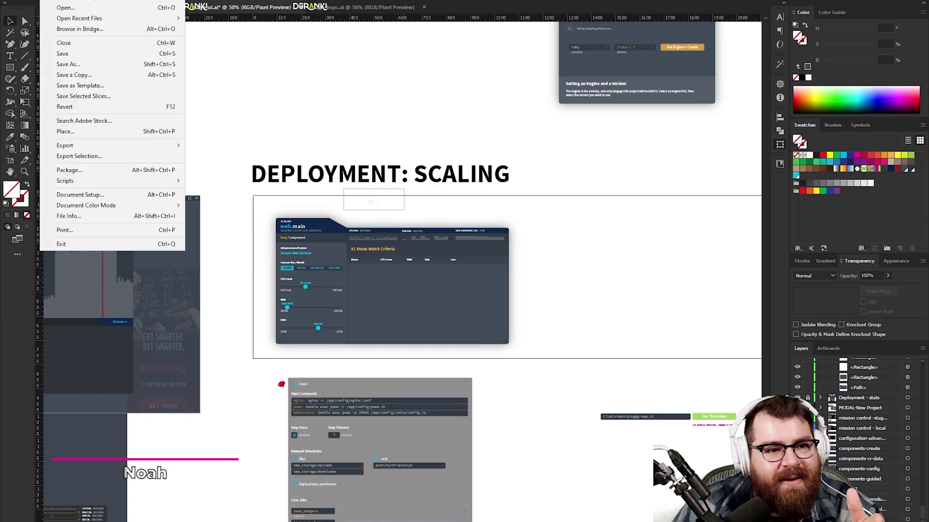
{"action": "left_click", "coordinate": [67, 55]}
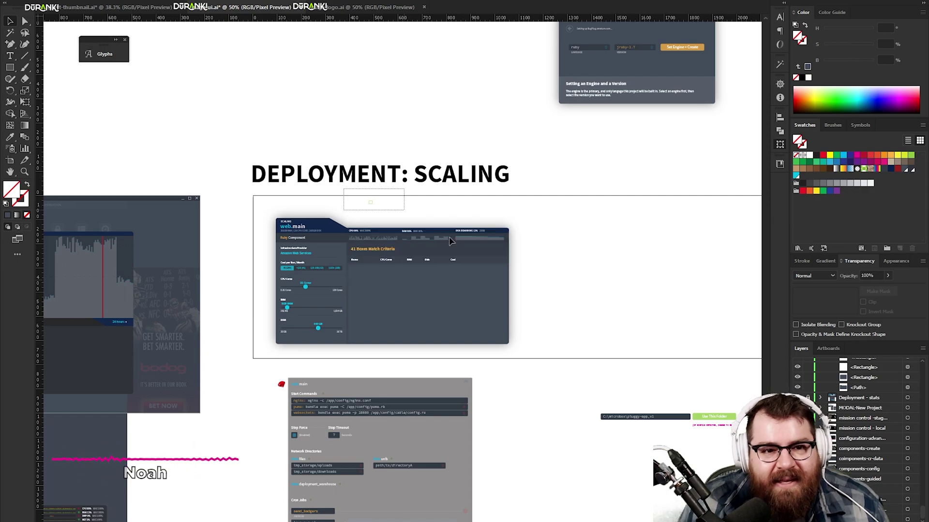
{"action": "left_click", "coordinate": [48, 1]}
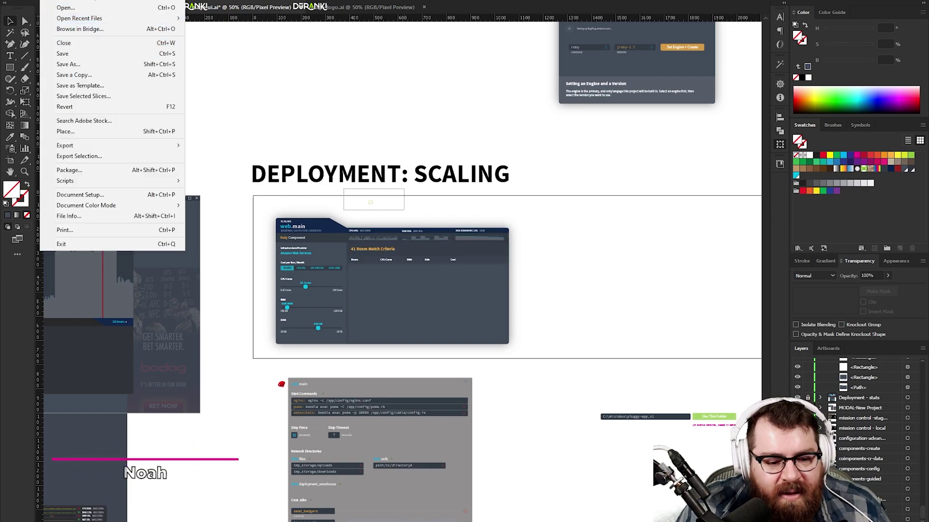
{"action": "key", "text": "alt+Tab"}
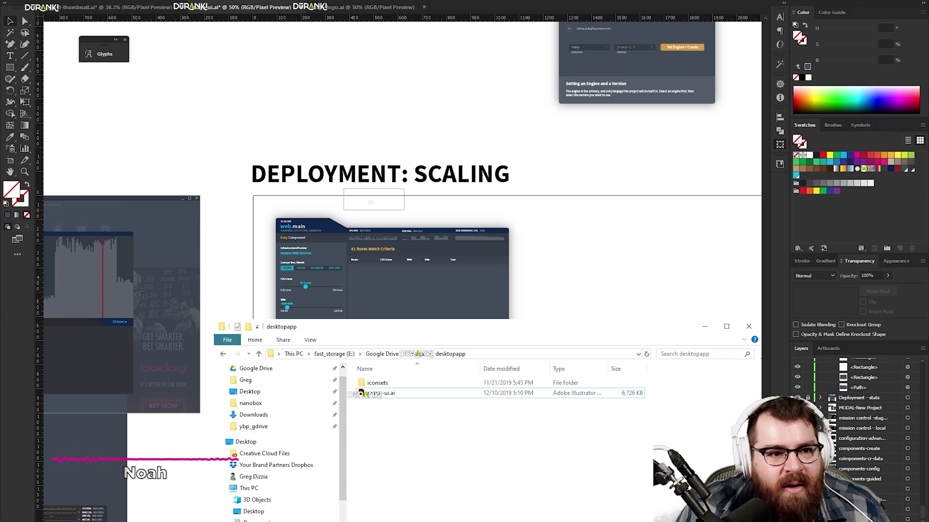
{"action": "key", "text": "alt+Tab"}
Save the document again with Save As and verify the Illustrator file in the desktopapp folder.
{"action": "key", "text": "alt+f"}
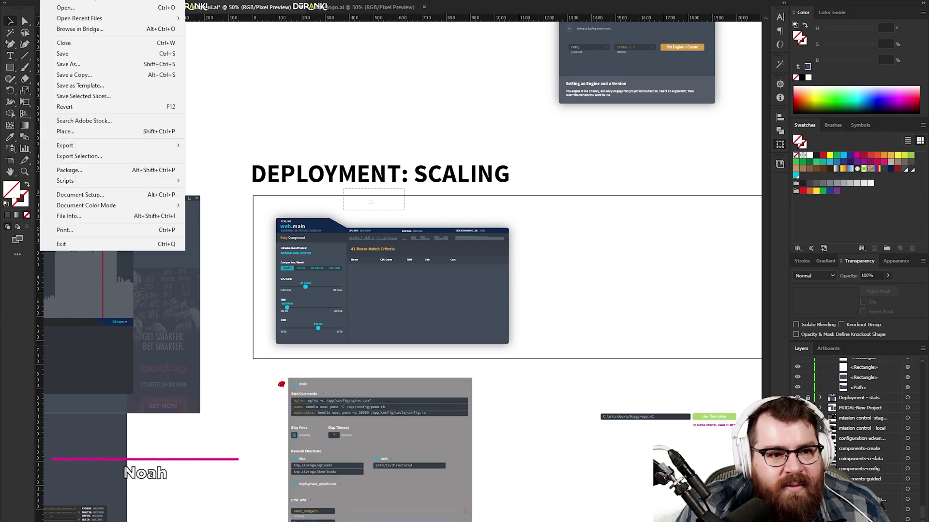
{"action": "left_click", "coordinate": [79, 65]}
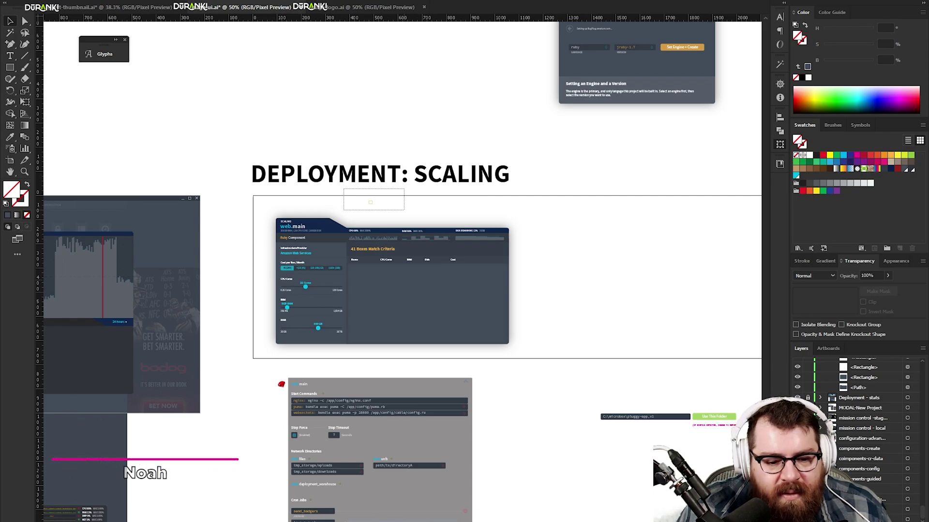
{"action": "key", "text": "alt+Tab"}
{"action": "left_click", "coordinate": [256, 8]}
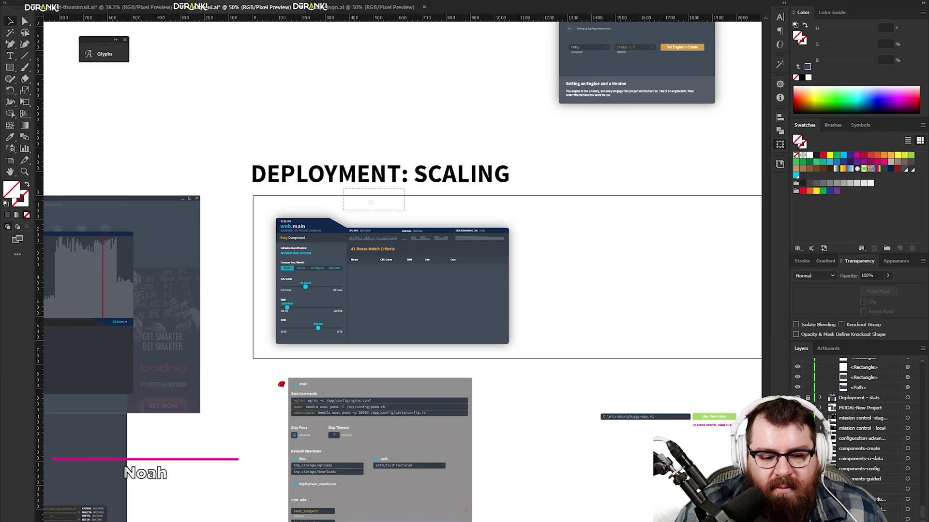
{"action": "key", "text": "alt+Tab"}
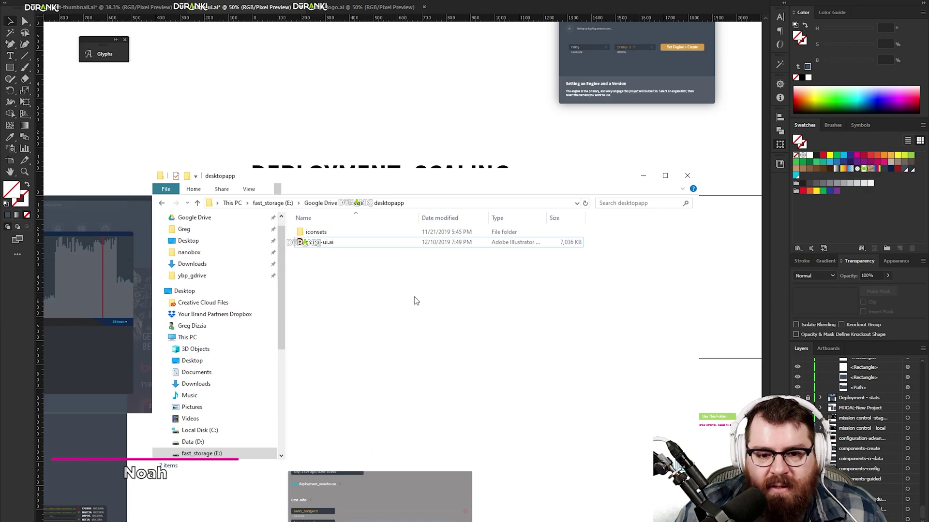
{"action": "left_click", "coordinate": [454, 241]}
{"action": "left_click", "coordinate": [494, 294]}
Switch to the Task Manager window and close it.
{"action": "key", "text": "alt+Tab"}
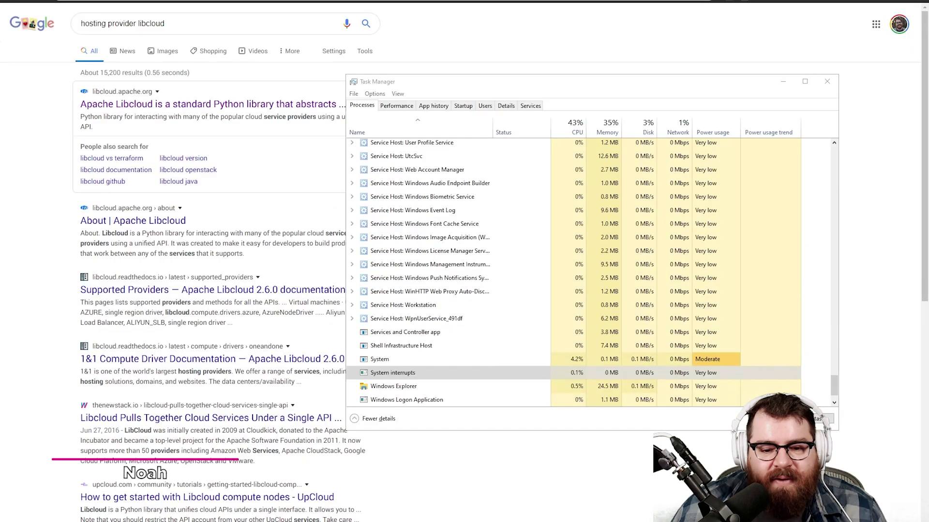
{"action": "left_click", "coordinate": [827, 82]}
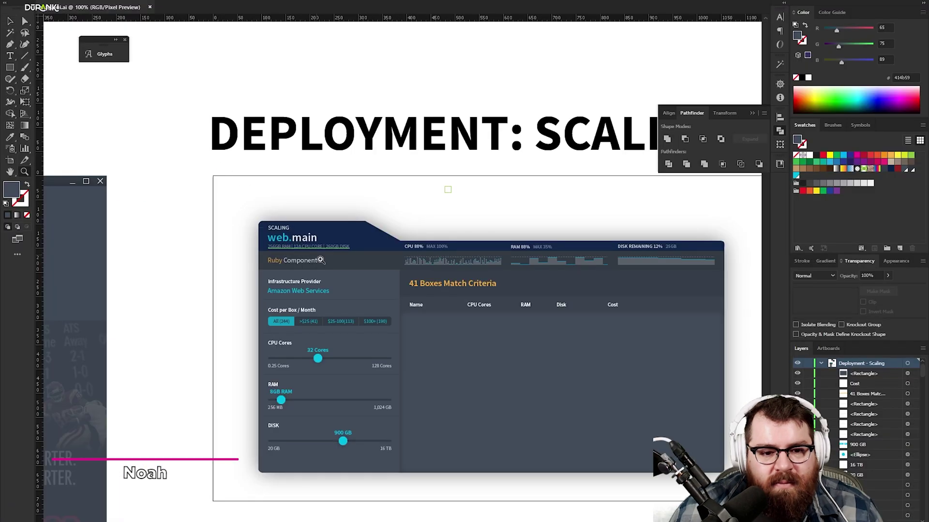
Select the entire scaling modal and duplicate it into the empty space beside it on the artboard.
{"action": "left_click", "coordinate": [320, 260]}
{"action": "left_click", "coordinate": [321, 259]}
{"action": "left_click", "coordinate": [427, 289], "text": "alt"}
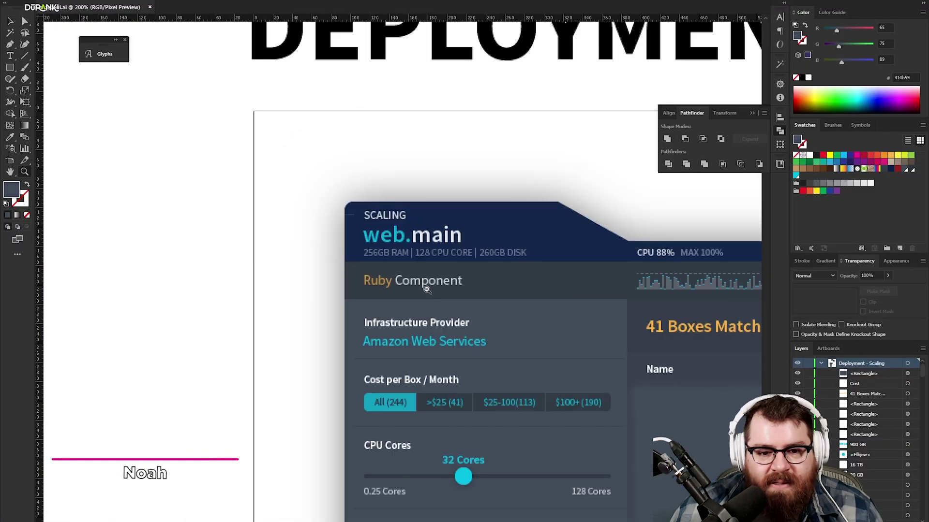
{"action": "left_click", "coordinate": [427, 290], "text": "alt"}
{"action": "left_click", "coordinate": [428, 290], "text": "alt"}
{"action": "left_click_drag", "start_coordinate": [528, 313], "coordinate": [300, 357]}
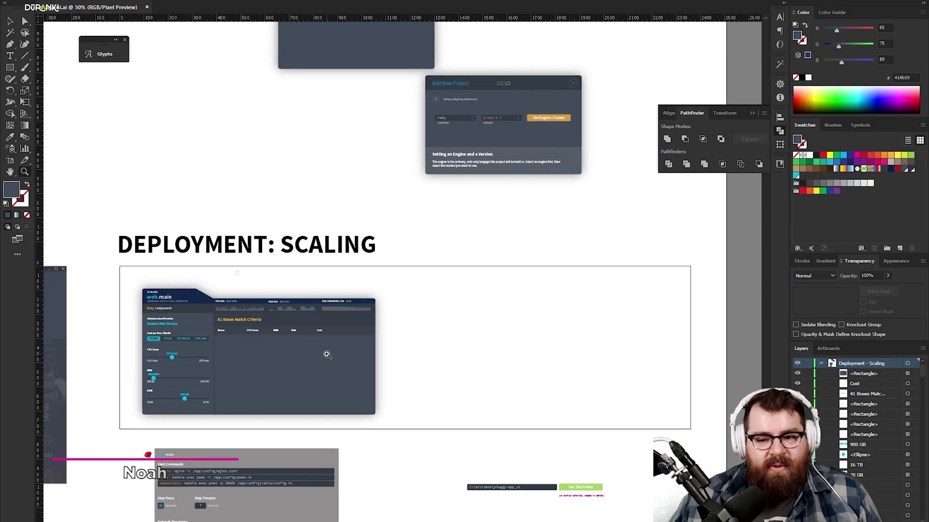
{"action": "key", "text": "ctrl+1"}
{"action": "left_click_drag", "start_coordinate": [513, 307], "coordinate": [465, 326]}
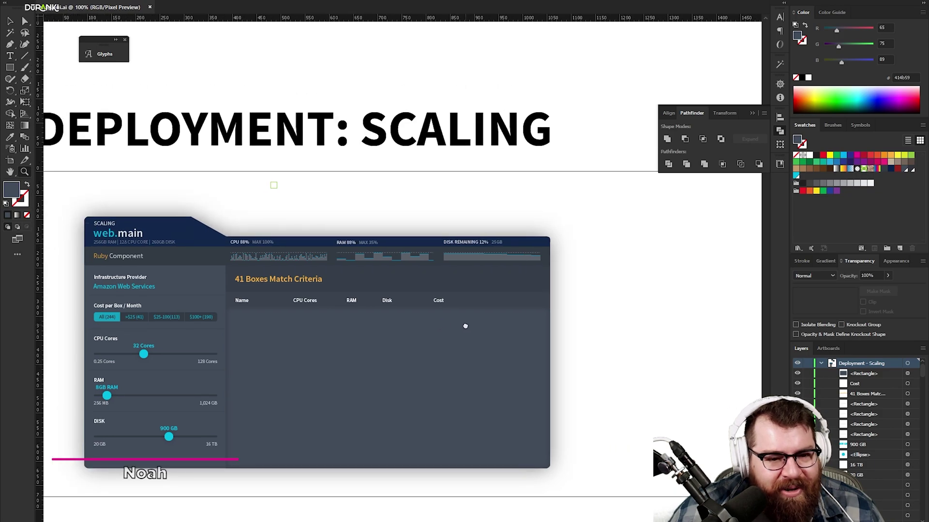
{"action": "key", "text": "v"}
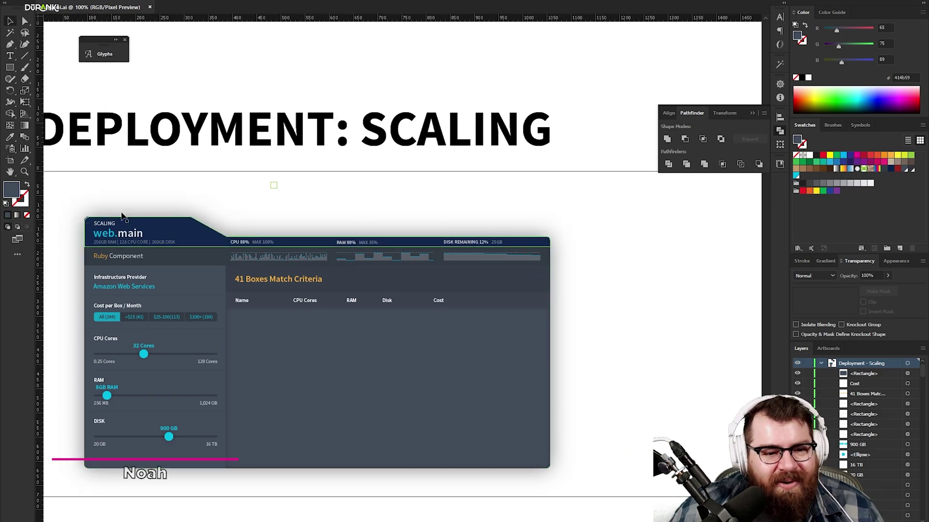
{"action": "left_click_drag", "start_coordinate": [64, 198], "coordinate": [611, 478]}
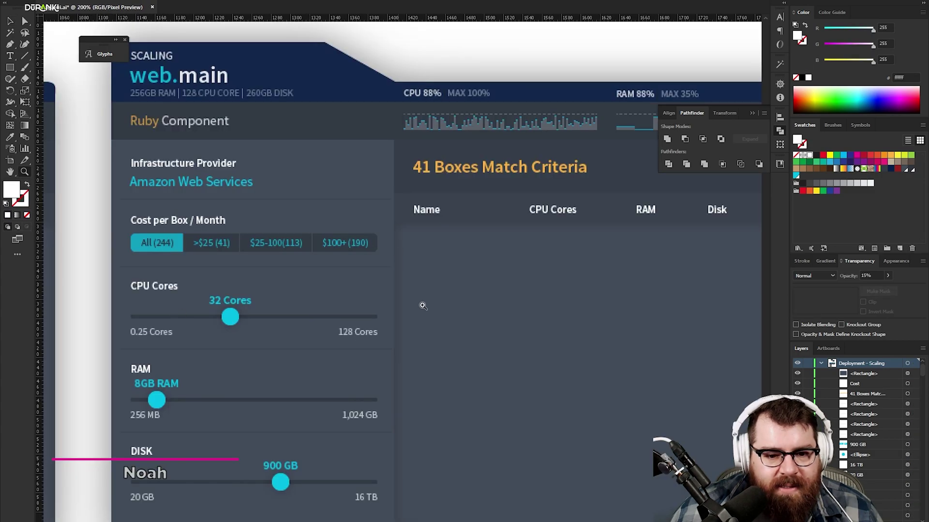
Try a freehand circle with crossing strokes in the duplicated modal's empty results area using the Paintbrush, and undo the crossing strokes.
{"action": "left_click", "coordinate": [490, 338], "text": "alt"}
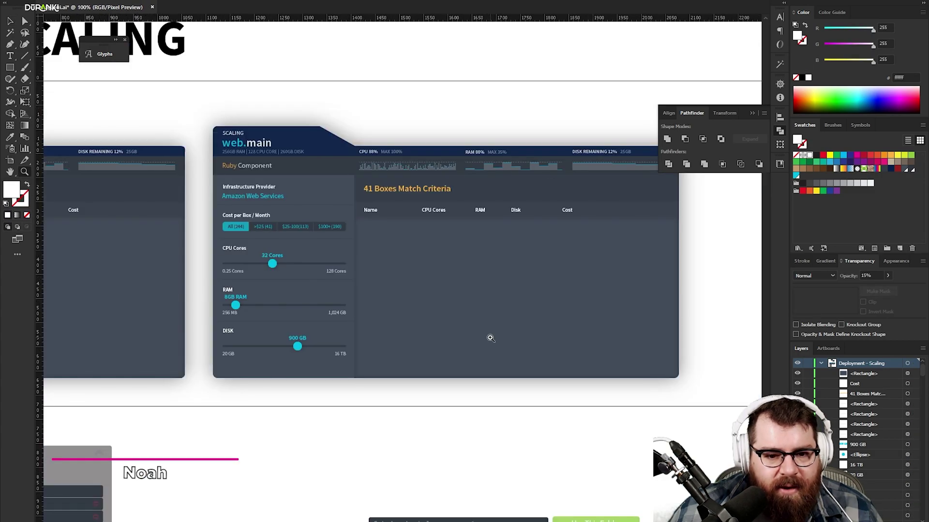
{"action": "left_click_drag", "start_coordinate": [421, 290], "coordinate": [349, 318]}
{"action": "key", "text": "b"}
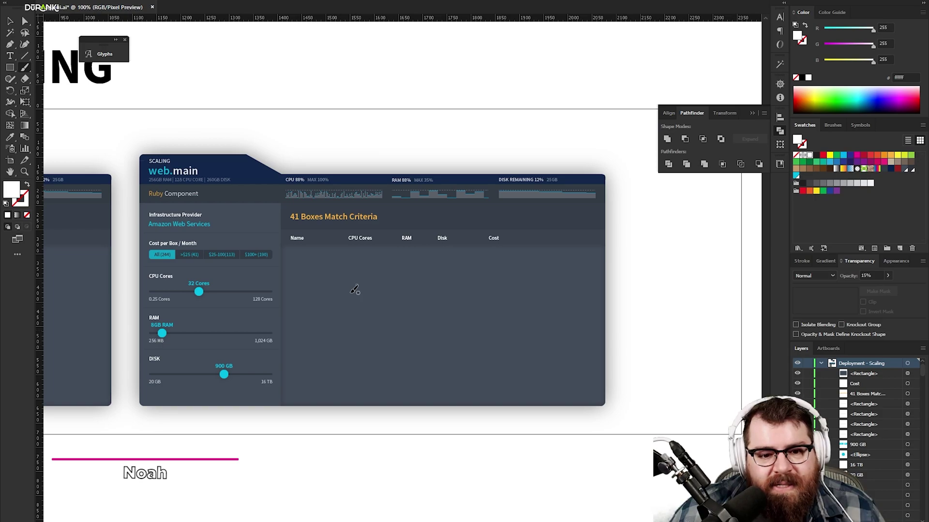
{"action": "mouse_move", "coordinate": [356, 266]}
{"action": "left_mouse_down"}
{"action": "mouse_move", "coordinate": [314, 284]}
{"action": "mouse_move", "coordinate": [333, 297]}
{"action": "left_mouse_up"}
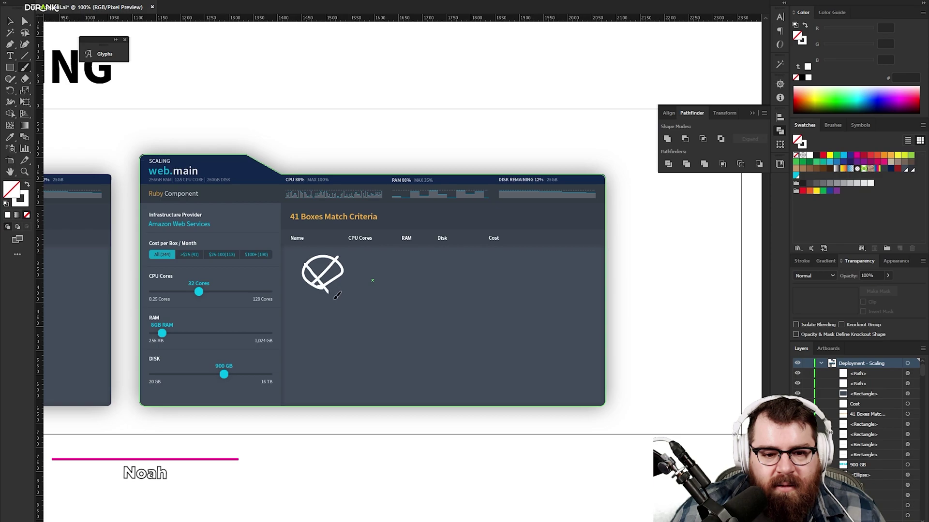
{"action": "key", "text": "ctrl+z"}
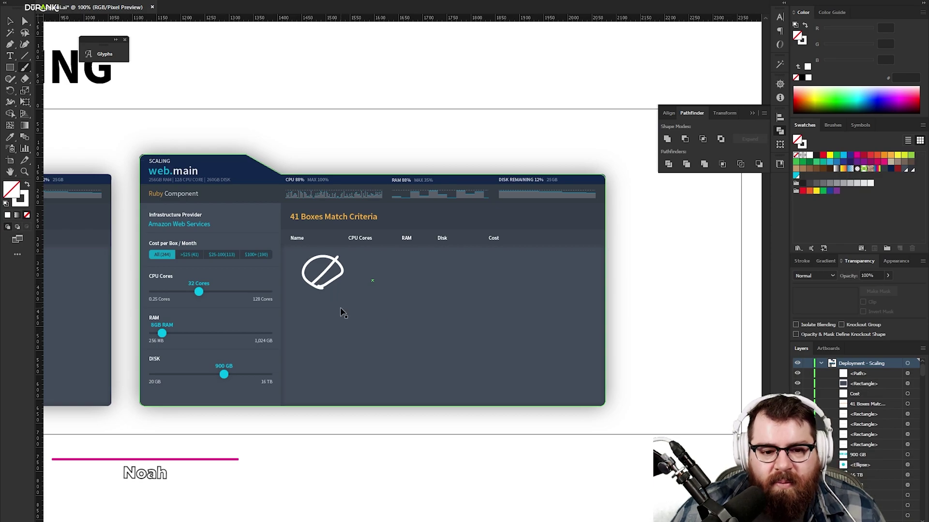
{"action": "key", "text": "ctrl+z"}
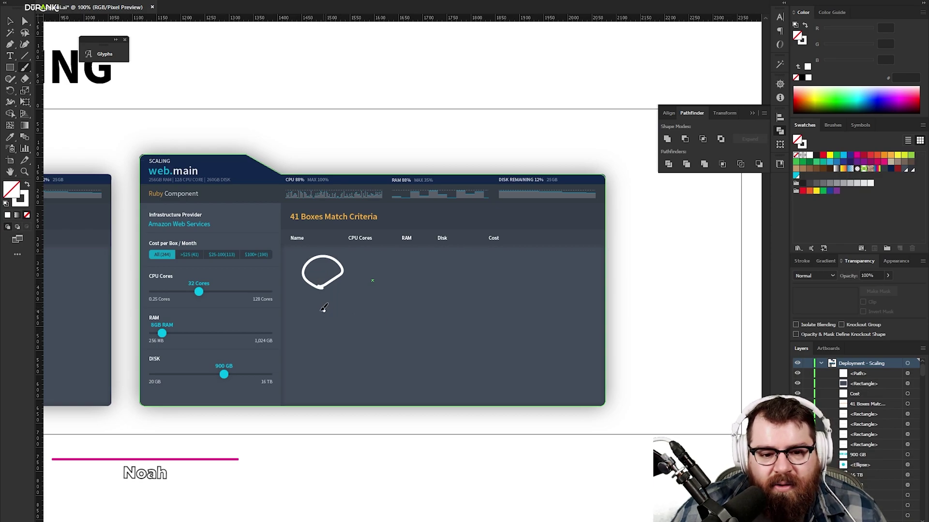
Sketch scaling diagrams freehand in the results area: two circles joined by a line with a triangle, a radial cluster and a boxed arrow.
{"action": "mouse_move", "coordinate": [324, 308]}
{"action": "left_mouse_down"}
{"action": "mouse_move", "coordinate": [307, 330]}
{"action": "mouse_move", "coordinate": [330, 343]}
{"action": "mouse_move", "coordinate": [343, 318]}
{"action": "mouse_move", "coordinate": [329, 306]}
{"action": "mouse_move", "coordinate": [320, 310]}
{"action": "mouse_move", "coordinate": [344, 322]}
{"action": "mouse_move", "coordinate": [506, 318]}
{"action": "left_mouse_up"}
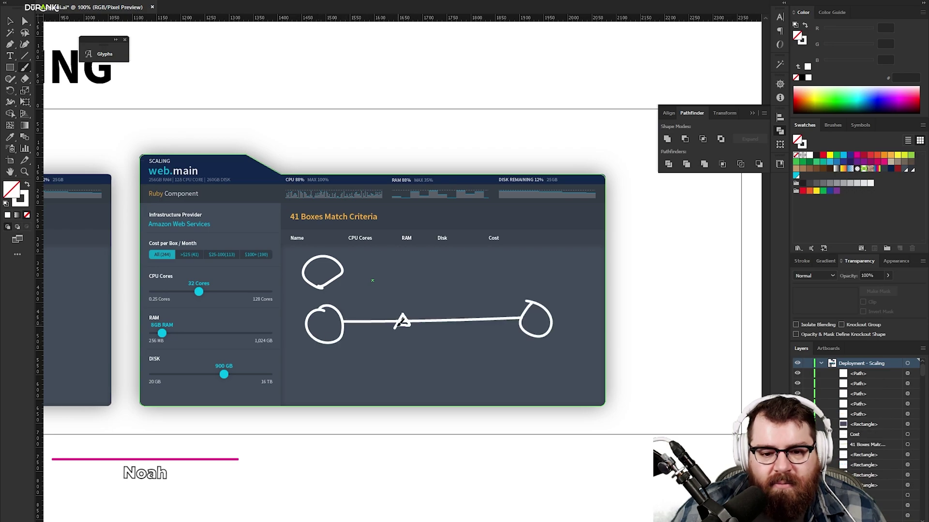
{"action": "left_click_drag", "start_coordinate": [403, 323], "coordinate": [406, 321]}
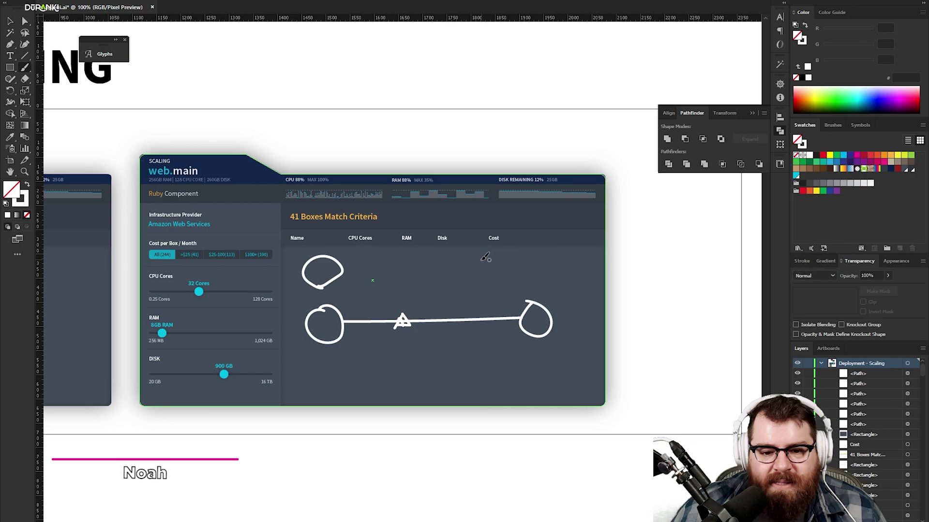
{"action": "mouse_move", "coordinate": [510, 250]}
{"action": "left_mouse_down"}
{"action": "mouse_move", "coordinate": [485, 257]}
{"action": "mouse_move", "coordinate": [463, 283]}
{"action": "mouse_move", "coordinate": [529, 279]}
{"action": "mouse_move", "coordinate": [509, 252]}
{"action": "mouse_move", "coordinate": [490, 254]}
{"action": "mouse_move", "coordinate": [503, 254]}
{"action": "mouse_move", "coordinate": [498, 243]}
{"action": "mouse_move", "coordinate": [498, 287]}
{"action": "left_mouse_up"}
{"action": "left_click_drag", "start_coordinate": [538, 261], "coordinate": [537, 270]}
{"action": "mouse_move", "coordinate": [469, 270]}
{"action": "left_mouse_down"}
{"action": "mouse_move", "coordinate": [521, 280]}
{"action": "mouse_move", "coordinate": [520, 247]}
{"action": "mouse_move", "coordinate": [527, 257]}
{"action": "left_mouse_up"}
{"action": "mouse_move", "coordinate": [476, 286]}
{"action": "left_mouse_down"}
{"action": "mouse_move", "coordinate": [522, 286]}
{"action": "mouse_move", "coordinate": [524, 300]}
{"action": "mouse_move", "coordinate": [519, 249]}
{"action": "mouse_move", "coordinate": [507, 248]}
{"action": "mouse_move", "coordinate": [506, 264]}
{"action": "mouse_move", "coordinate": [522, 284]}
{"action": "mouse_move", "coordinate": [492, 271]}
{"action": "mouse_move", "coordinate": [503, 289]}
{"action": "mouse_move", "coordinate": [502, 254]}
{"action": "mouse_move", "coordinate": [529, 256]}
{"action": "mouse_move", "coordinate": [531, 267]}
{"action": "mouse_move", "coordinate": [479, 274]}
{"action": "left_mouse_up"}
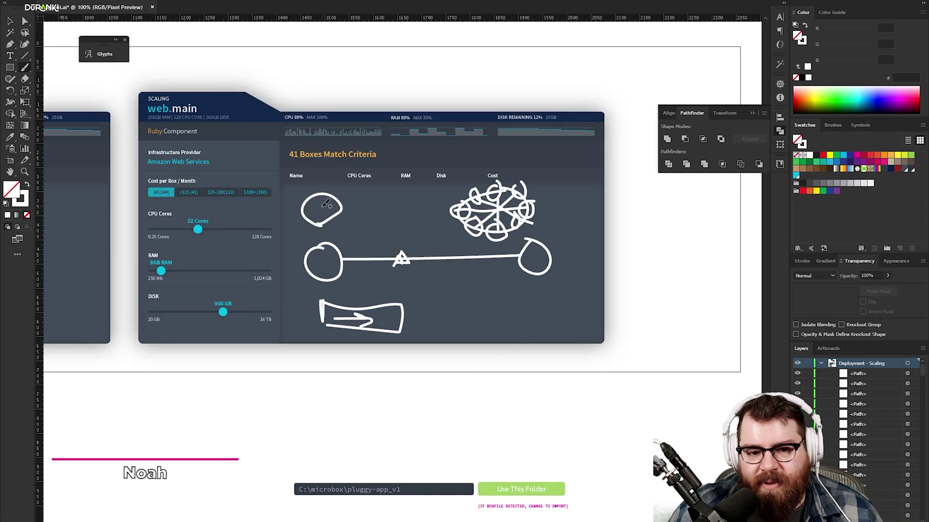
{"action": "mouse_move", "coordinate": [296, 207]}
{"action": "left_mouse_down"}
{"action": "mouse_move", "coordinate": [286, 261]}
{"action": "mouse_move", "coordinate": [304, 266]}
{"action": "left_mouse_up"}
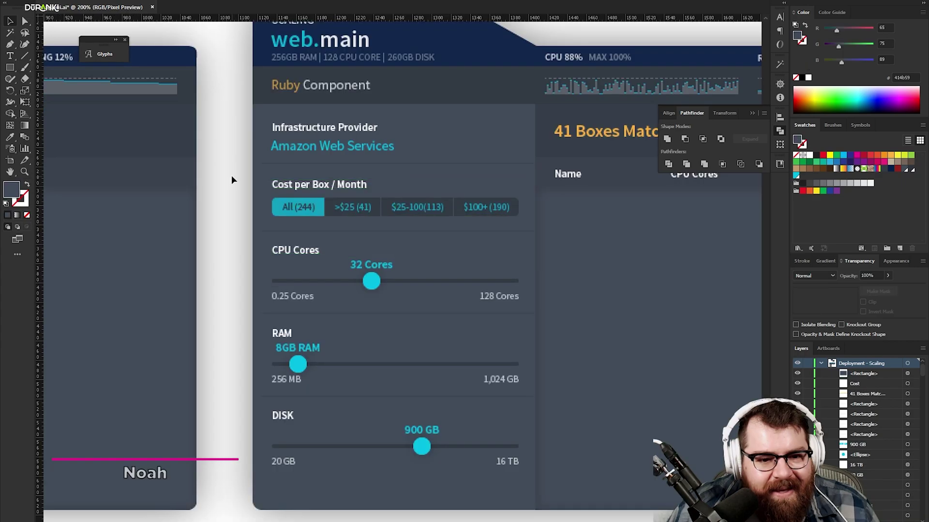
Delete the cost, CPU cores, RAM and disk filters from the duplicated modal's sidebar and duplicate the Infrastructure Provider heading below the divider.
{"action": "left_click_drag", "start_coordinate": [233, 175], "coordinate": [481, 477]}
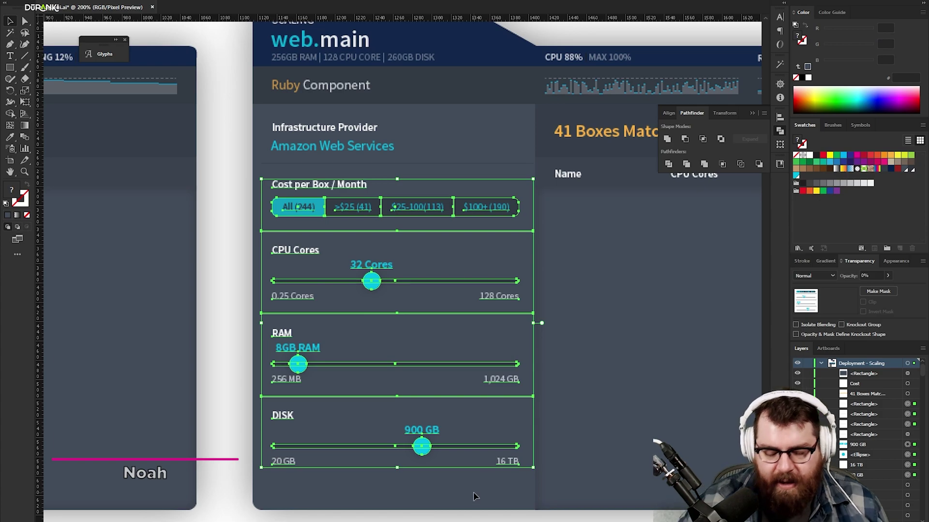
{"action": "key", "text": "Delete"}
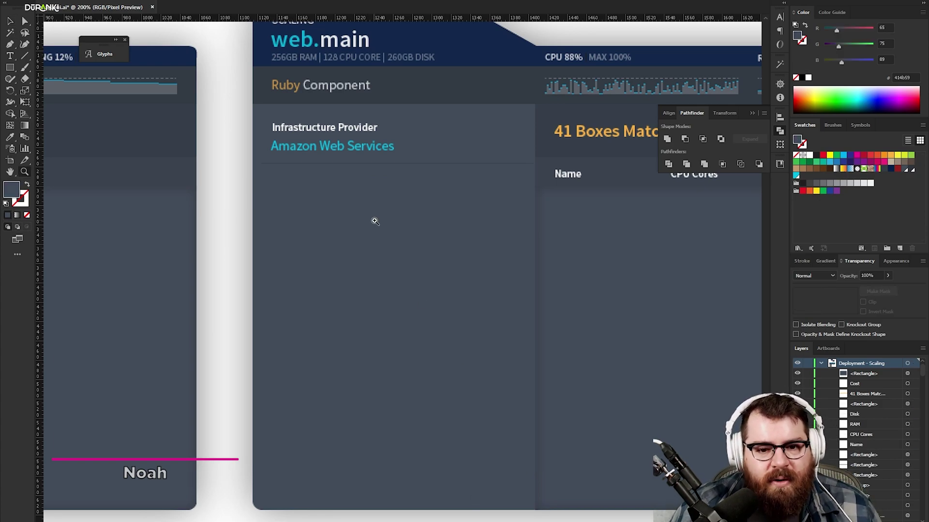
{"action": "key", "text": "ctrl+plus"}
{"action": "key", "text": "v"}
{"action": "left_click", "coordinate": [424, 185]}
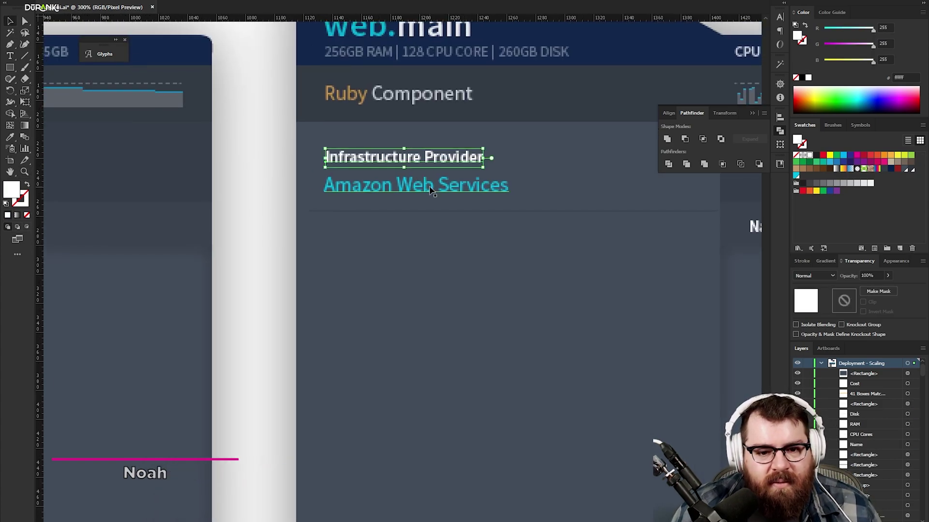
{"action": "left_click", "coordinate": [456, 224]}
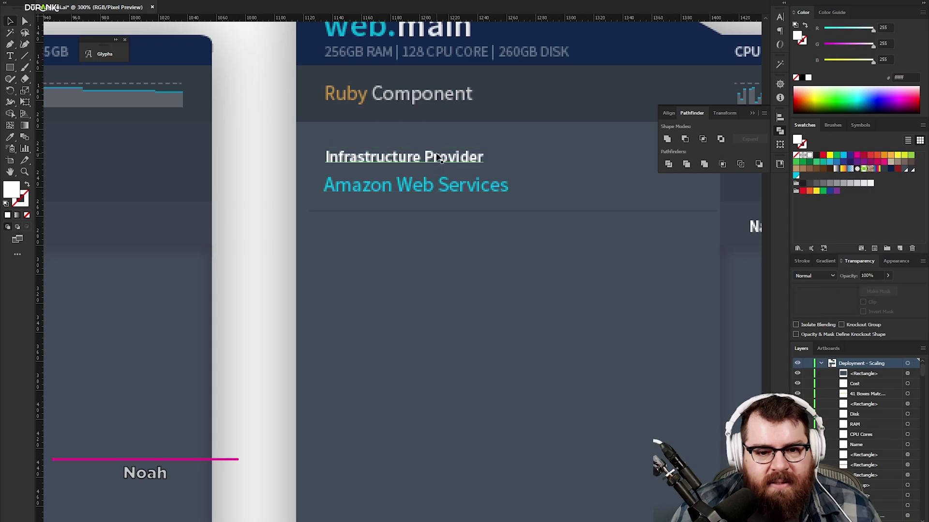
{"action": "left_click_drag", "start_coordinate": [436, 158], "coordinate": [442, 248]}
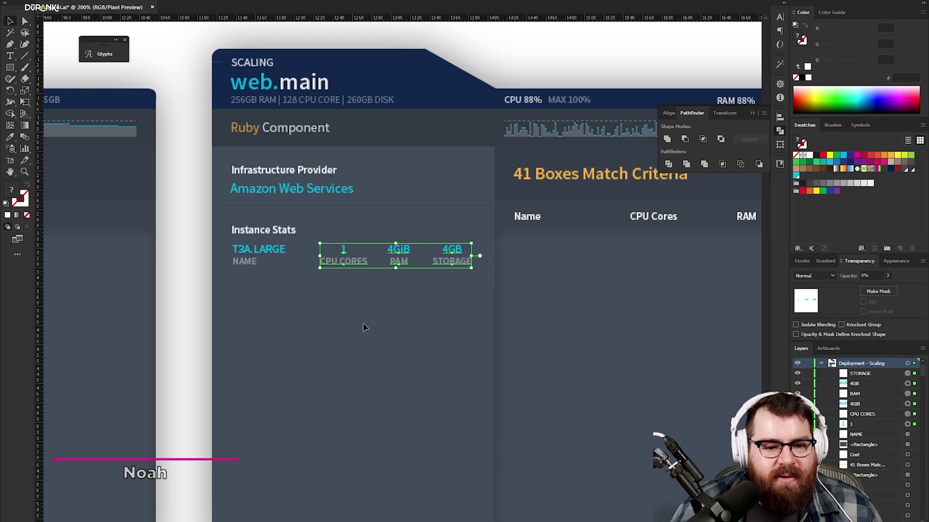
{"action": "left_click", "coordinate": [342, 293]}
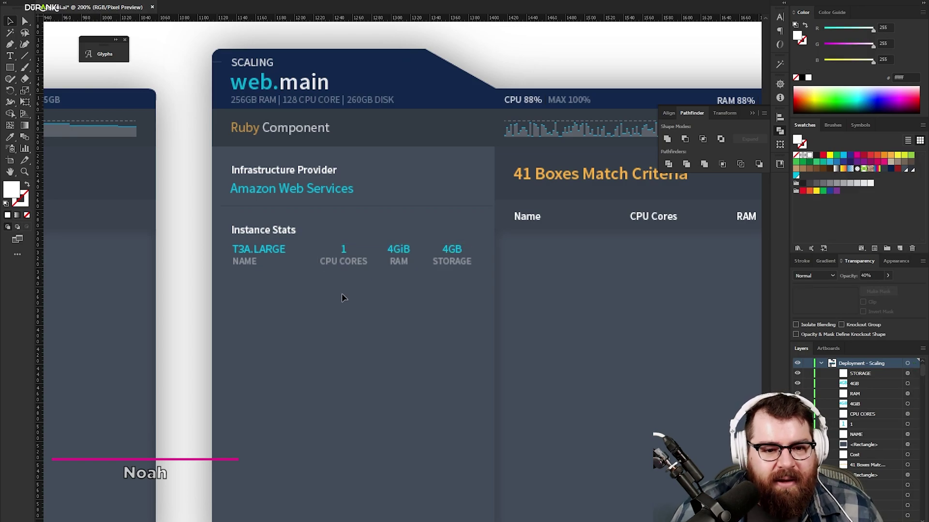
{"action": "left_click", "coordinate": [260, 255]}
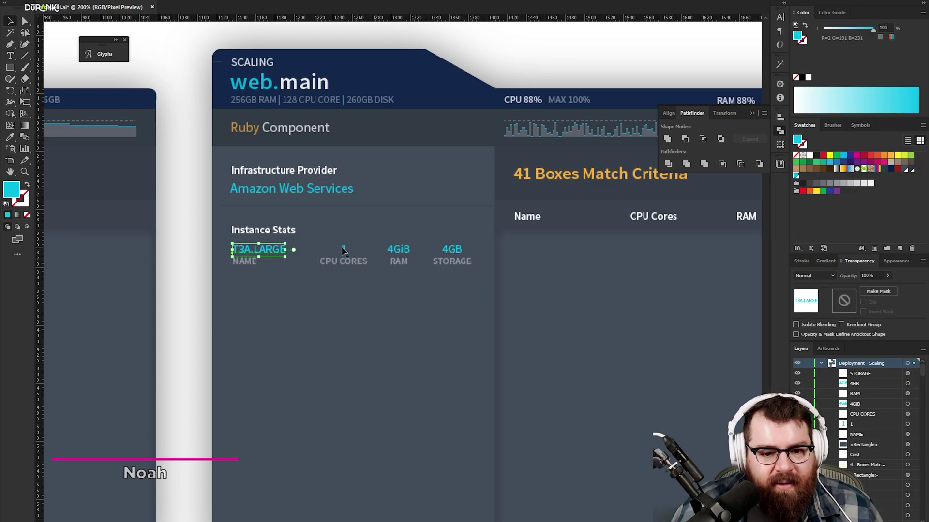
{"action": "left_click", "coordinate": [348, 265]}
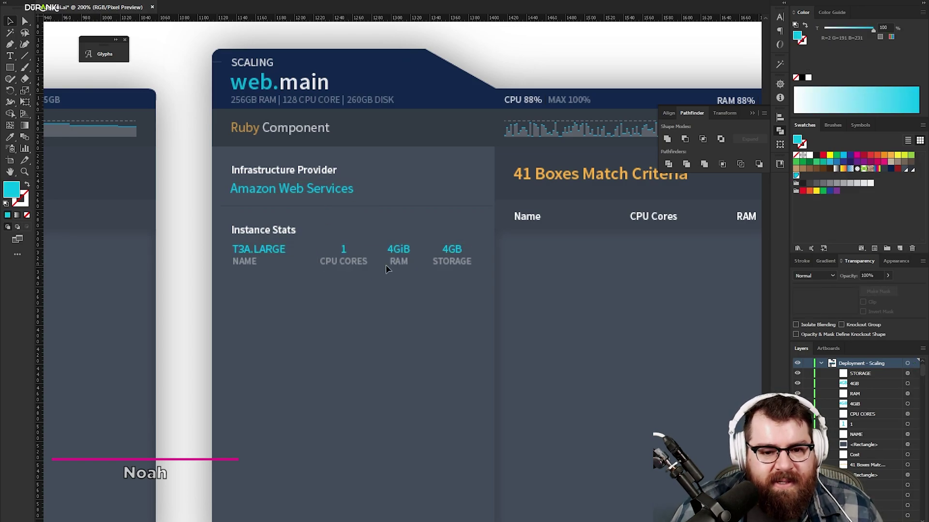
{"action": "key", "text": "z"}
{"action": "left_click", "coordinate": [358, 297], "text": "alt"}
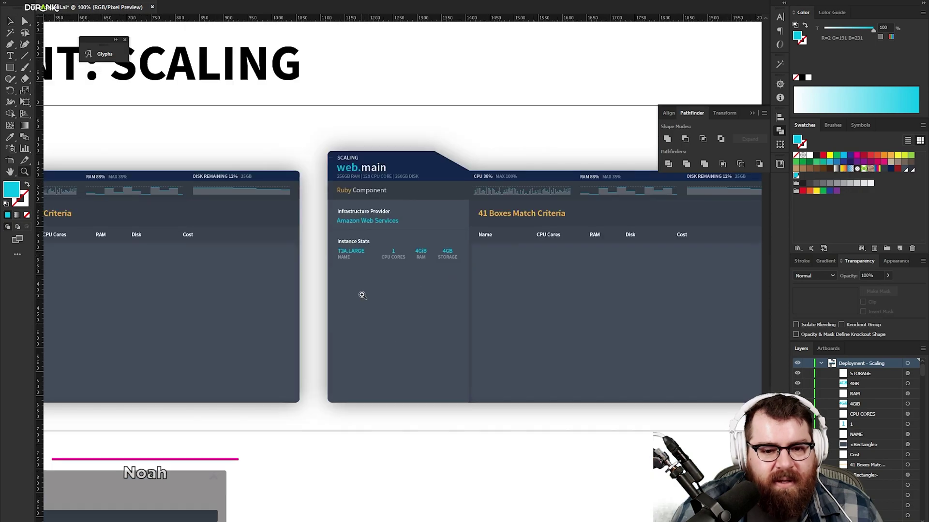
{"action": "left_click", "coordinate": [430, 275]}
{"action": "mouse_move", "coordinate": [437, 274]}
{"action": "left_mouse_down"}
{"action": "mouse_move", "coordinate": [448, 232]}
{"action": "mouse_move", "coordinate": [445, 271]}
{"action": "left_mouse_up"}
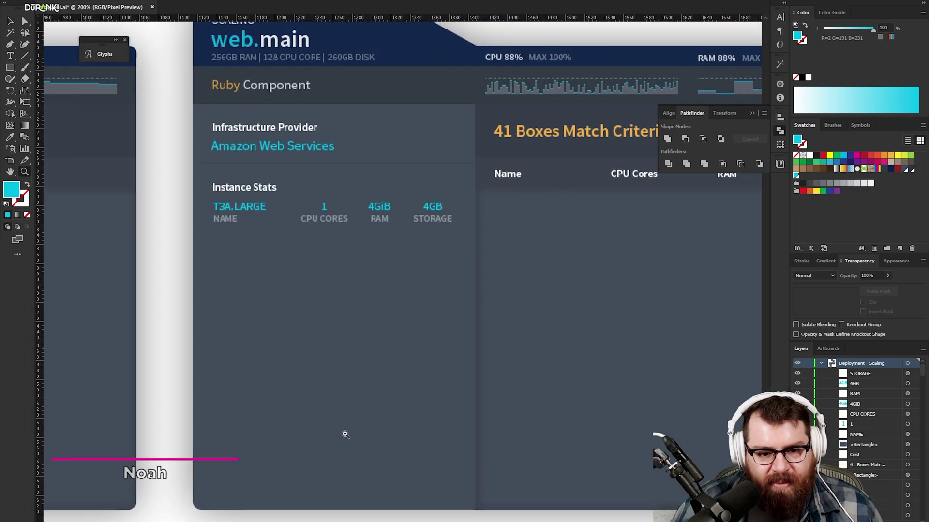
Delete the 41 Boxes Match Criteria title, the table column headings and their background bars from the duplicated modal's main panel.
{"action": "scroll", "coordinate": [373, 440], "scroll_direction": "down", "scroll_amount": 1}
{"action": "left_click_drag", "start_coordinate": [478, 334], "coordinate": [164, 399]}
{"action": "key", "text": "v"}
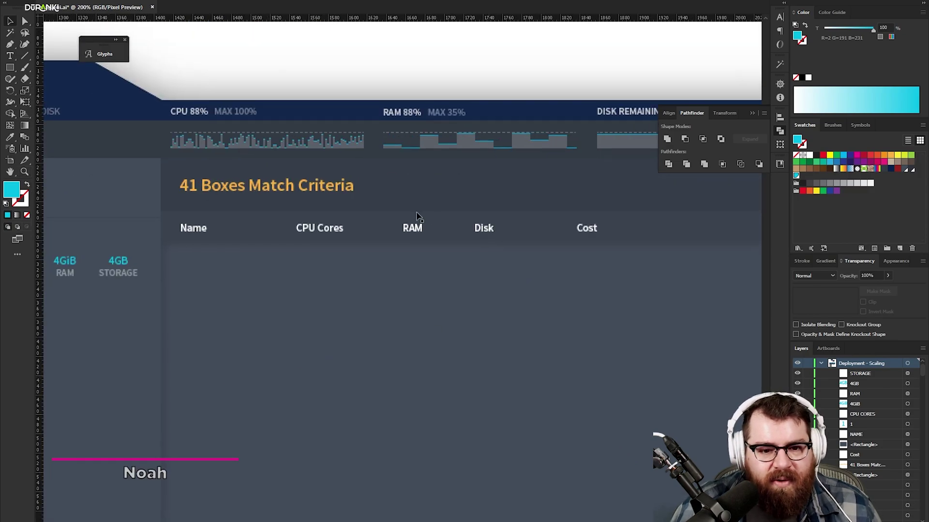
{"action": "left_click", "coordinate": [382, 189]}
{"action": "left_click", "coordinate": [197, 240], "text": "shift"}
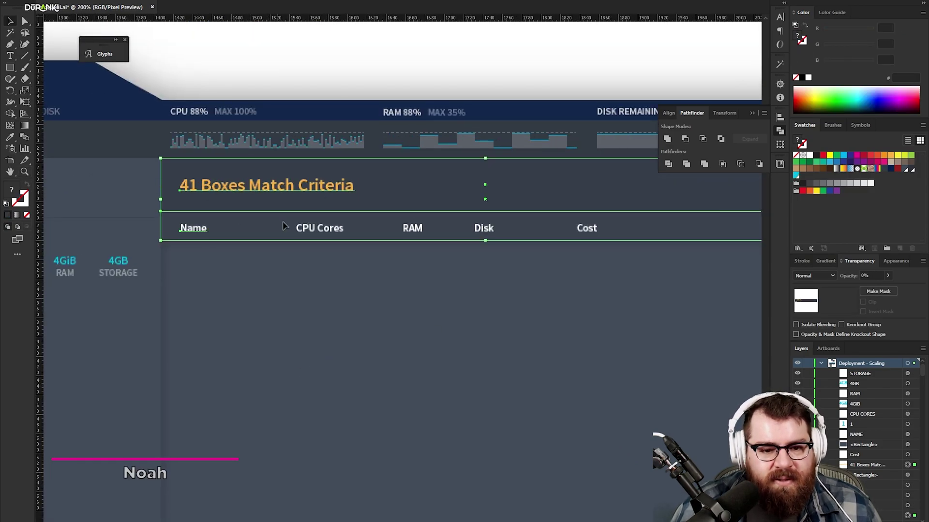
{"action": "left_click", "coordinate": [415, 247], "text": "shift"}
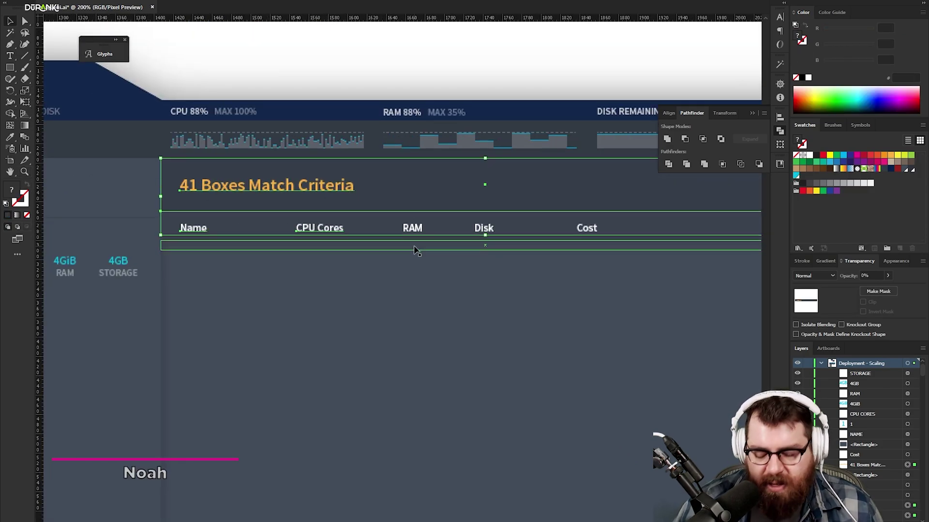
{"action": "key", "text": "Delete"}
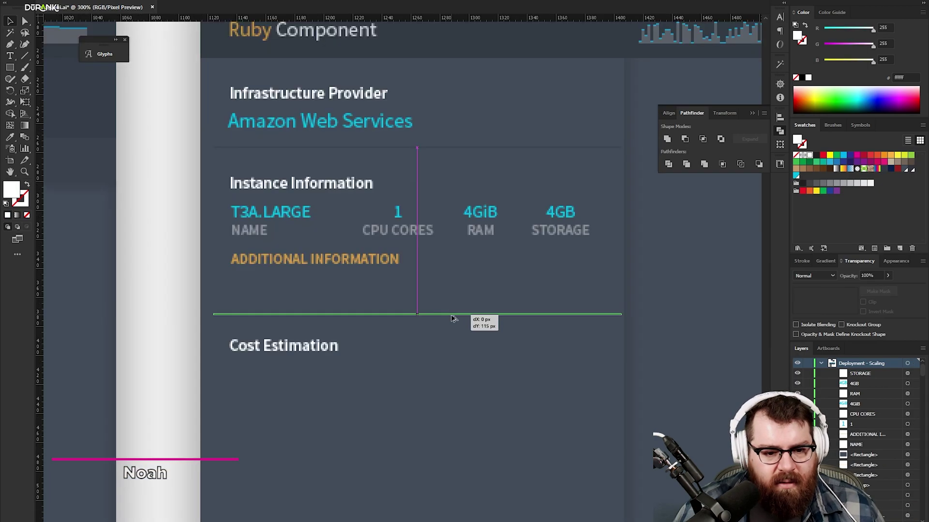
Duplicate the sidebar's divider line into the gap between ADDITIONAL INFORMATION and Cost Estimation.
{"action": "left_click_drag", "start_coordinate": [453, 318], "coordinate": [456, 302]}
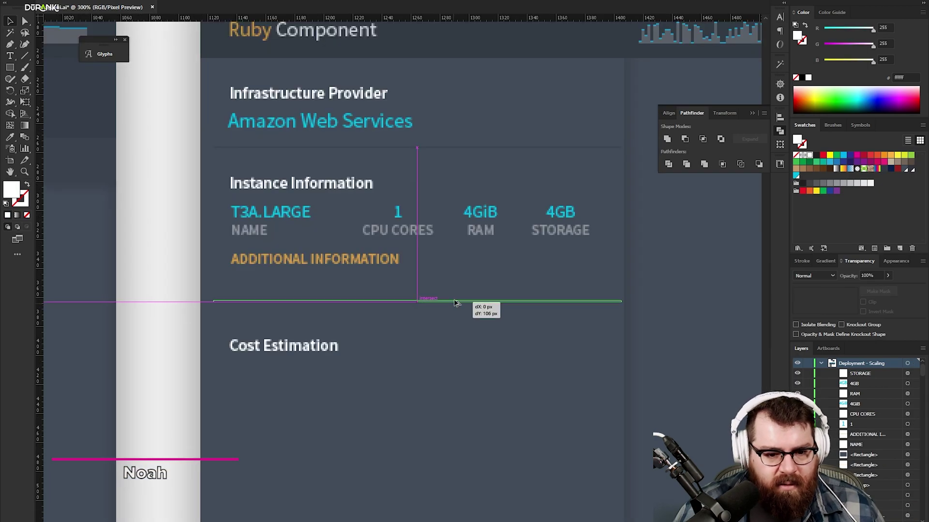
{"action": "left_click", "coordinate": [220, 241]}
Draw a white circle about 76 px in diameter in the lower-left area of the main panel, below the Choose Scaling Scenario heading.
{"action": "left_click_drag", "start_coordinate": [533, 265], "coordinate": [271, 288]}
{"action": "key", "text": "z"}
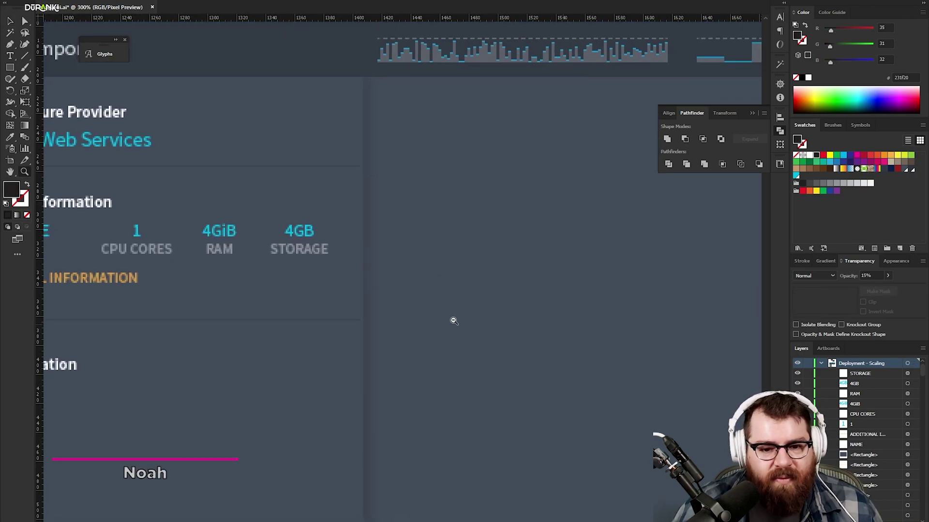
{"action": "left_click", "coordinate": [453, 321], "text": "alt"}
{"action": "left_click_drag", "start_coordinate": [520, 288], "coordinate": [508, 342]}
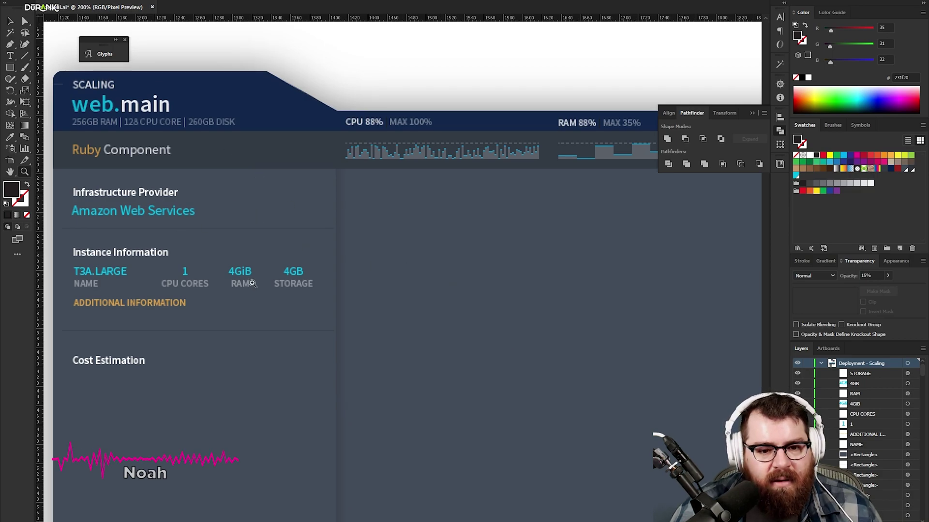
{"action": "left_click", "coordinate": [246, 284], "text": "alt"}
{"action": "left_click_drag", "start_coordinate": [247, 286], "coordinate": [426, 317]}
{"action": "mouse_move", "coordinate": [338, 380]}
{"action": "left_mouse_down"}
{"action": "mouse_move", "coordinate": [380, 429]}
{"action": "mouse_move", "coordinate": [375, 417]}
{"action": "left_mouse_up"}
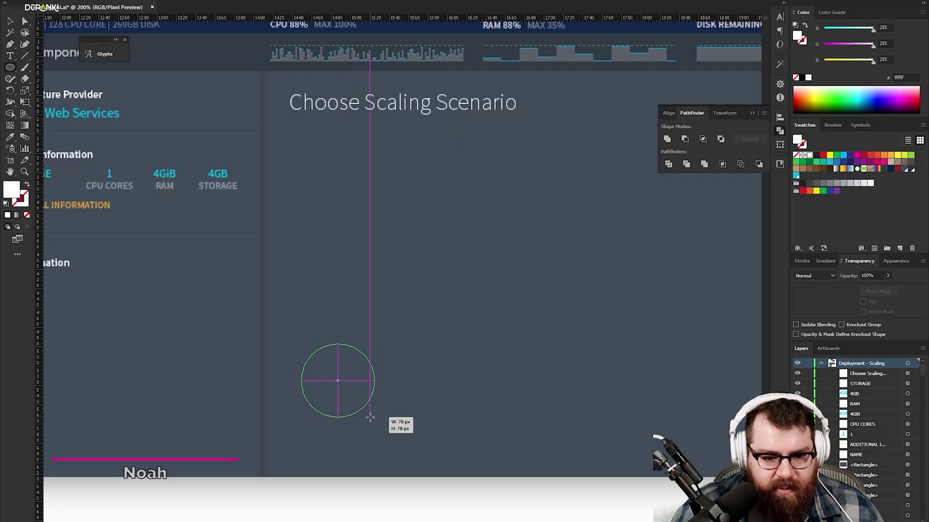
Duplicate the white circle twice along the same row, one copy beside it and one near the panel's right edge.
{"action": "key", "text": "v"}
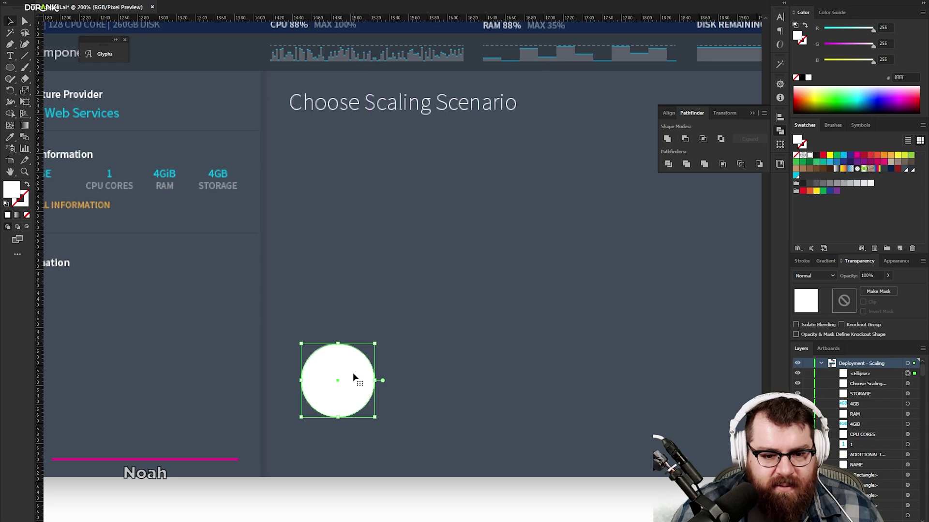
{"action": "left_click_drag", "start_coordinate": [356, 379], "coordinate": [456, 377]}
{"action": "scroll", "coordinate": [367, 375], "scroll_direction": "right", "scroll_amount": 5}
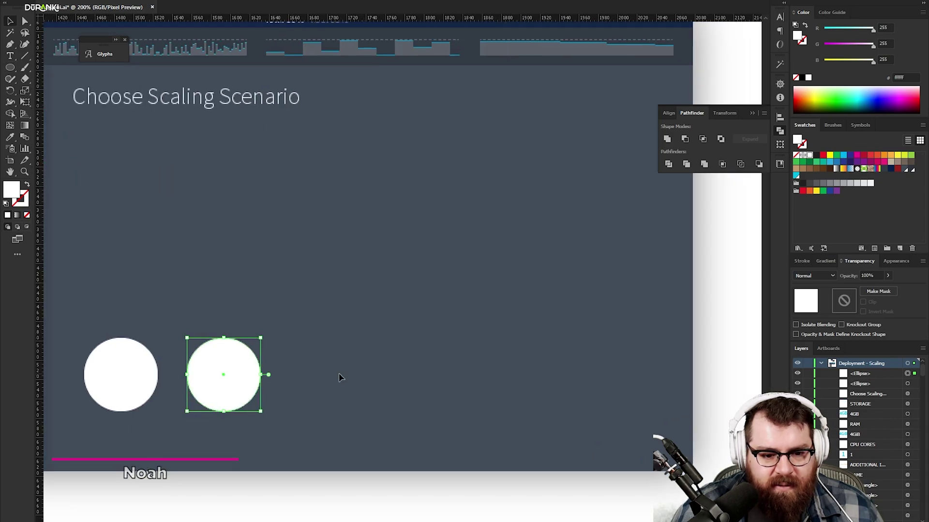
{"action": "left_click_drag", "start_coordinate": [231, 366], "coordinate": [640, 371]}
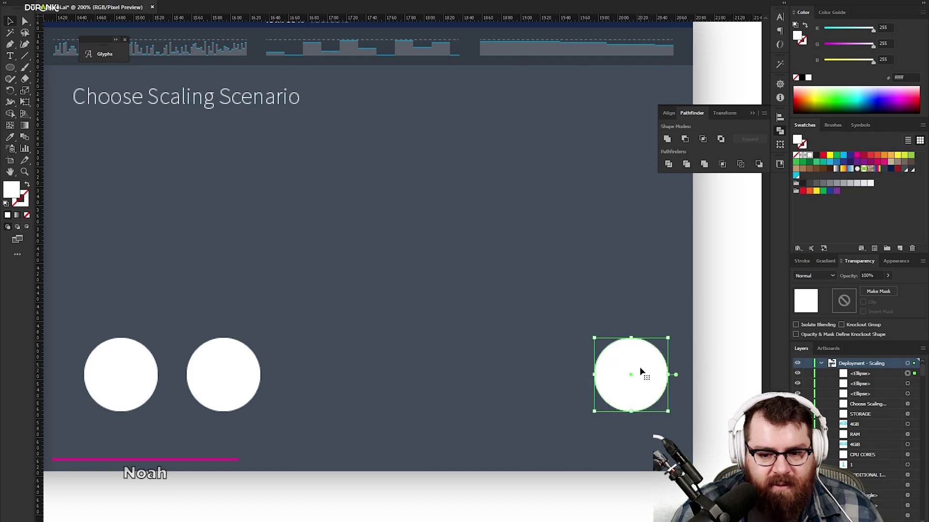
{"action": "key", "text": "ctrl+plus"}
{"action": "left_click_drag", "start_coordinate": [452, 170], "coordinate": [440, 199]}
{"action": "key", "text": "ctrl+z"}
{"action": "left_click", "coordinate": [646, 226]}
{"action": "key", "text": "z"}
{"action": "left_click", "coordinate": [351, 262], "text": "alt"}
{"action": "left_click", "coordinate": [351, 262], "text": "alt"}
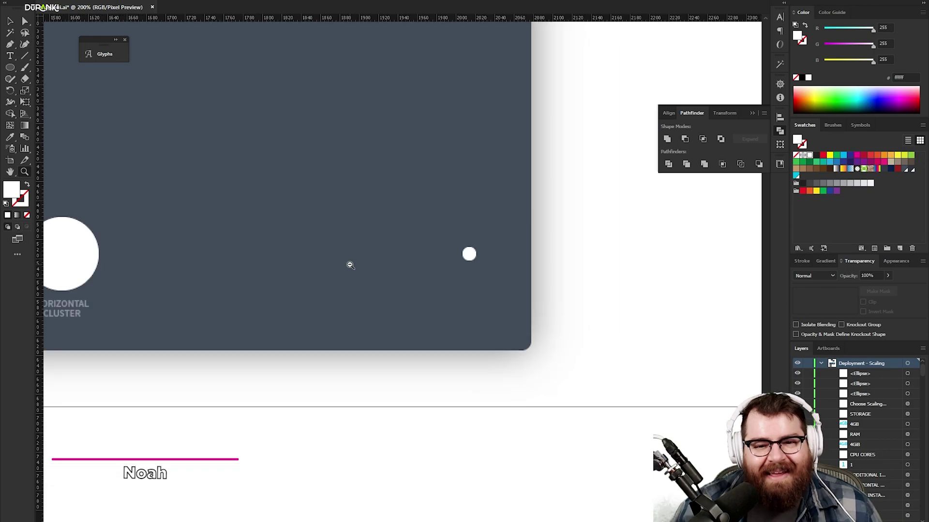
Nudge the small white circle about 30 px horizontally toward the modal's right edge and deselect it.
{"action": "left_click", "coordinate": [405, 258]}
{"action": "left_click", "coordinate": [404, 256]}
{"action": "left_click_drag", "start_coordinate": [543, 295], "coordinate": [389, 275]}
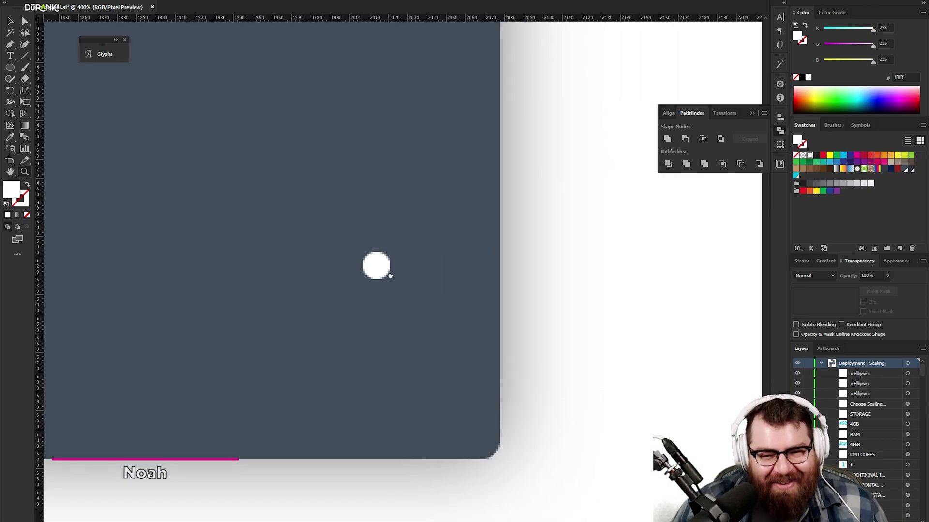
{"action": "key", "text": "v"}
{"action": "left_click", "coordinate": [381, 275]}
{"action": "key", "text": "shift+Right"}
{"action": "key", "text": "shift+Right"}
{"action": "key", "text": "shift+Right"}
{"action": "key", "text": "shift+Right"}
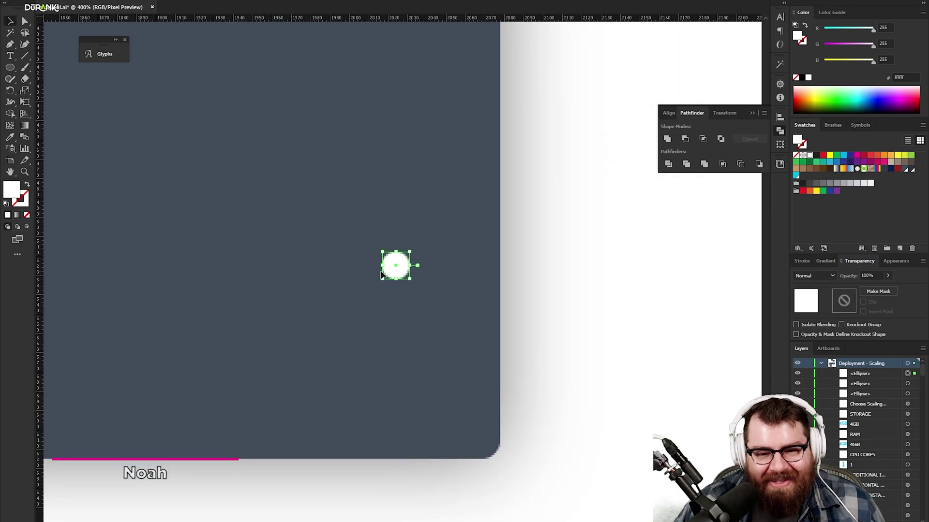
{"action": "key", "text": "shift+Left"}
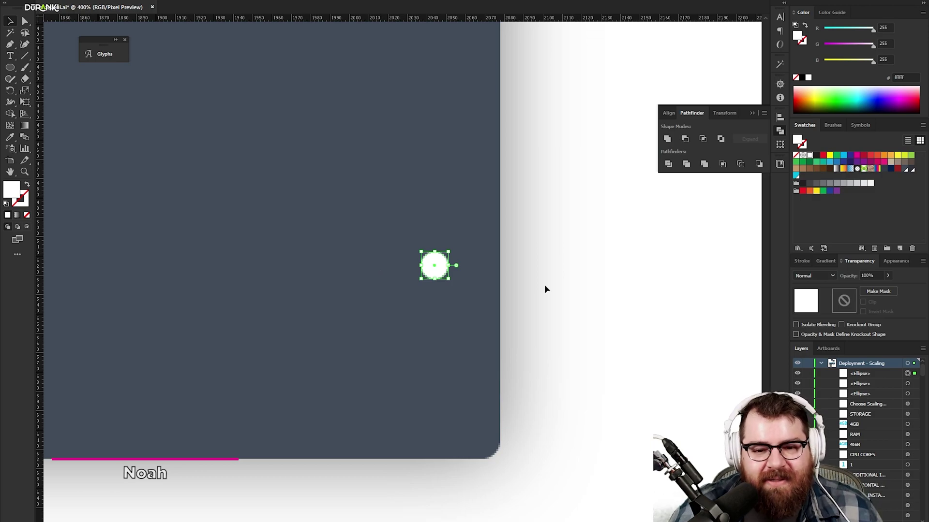
{"action": "left_click", "coordinate": [561, 291]}
{"action": "key", "text": "z"}
{"action": "left_click", "coordinate": [346, 254], "text": "alt"}
{"action": "left_click", "coordinate": [344, 253], "text": "alt"}
{"action": "left_click", "coordinate": [345, 253], "text": "alt"}
{"action": "left_click", "coordinate": [344, 253], "text": "alt"}
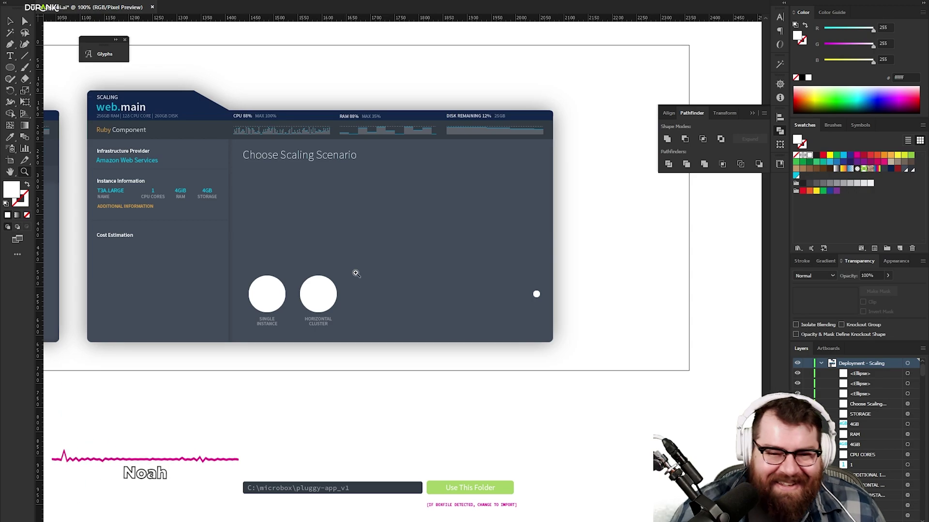
Draw an unfilled, dark-outlined ellipse about 455 px wide and 124 px tall, centred on the upper end of the vertical line.
{"action": "left_click", "coordinate": [356, 276]}
{"action": "left_click_drag", "start_coordinate": [500, 288], "coordinate": [449, 304]}
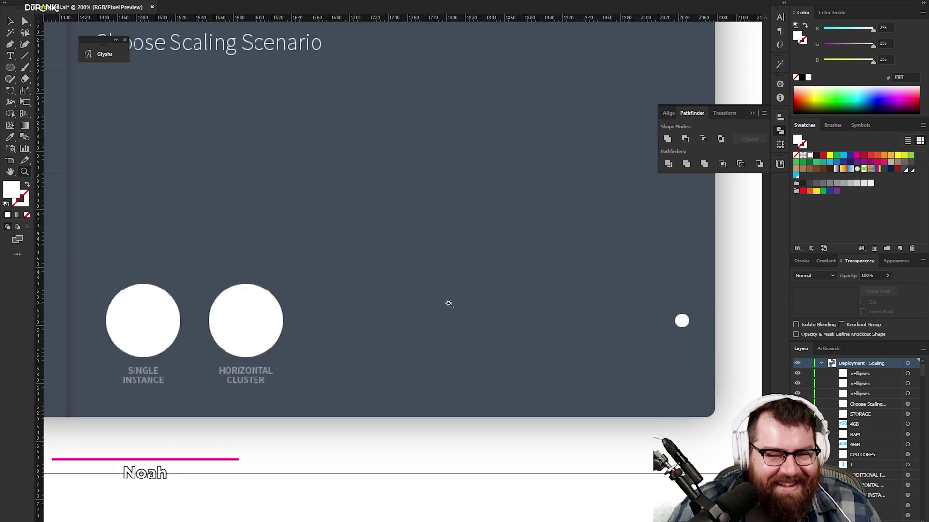
{"action": "key", "text": "l"}
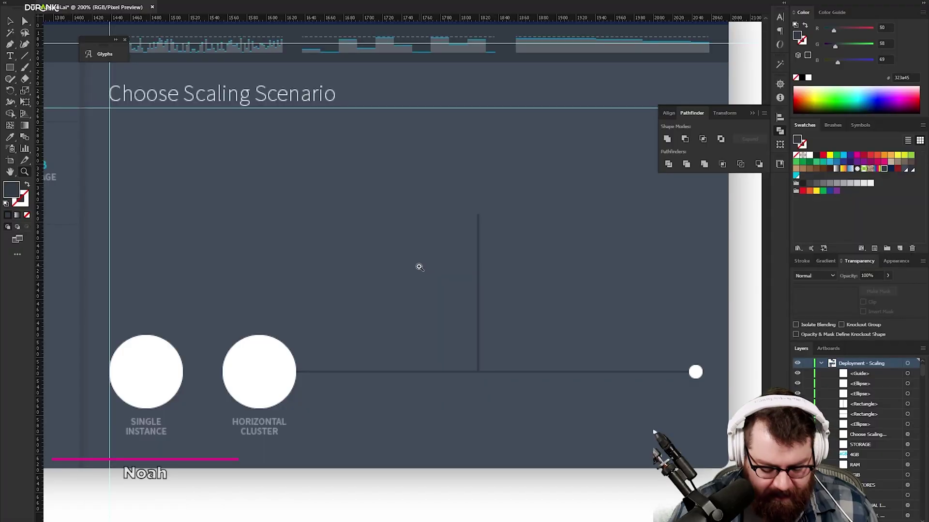
{"action": "key", "text": "l"}
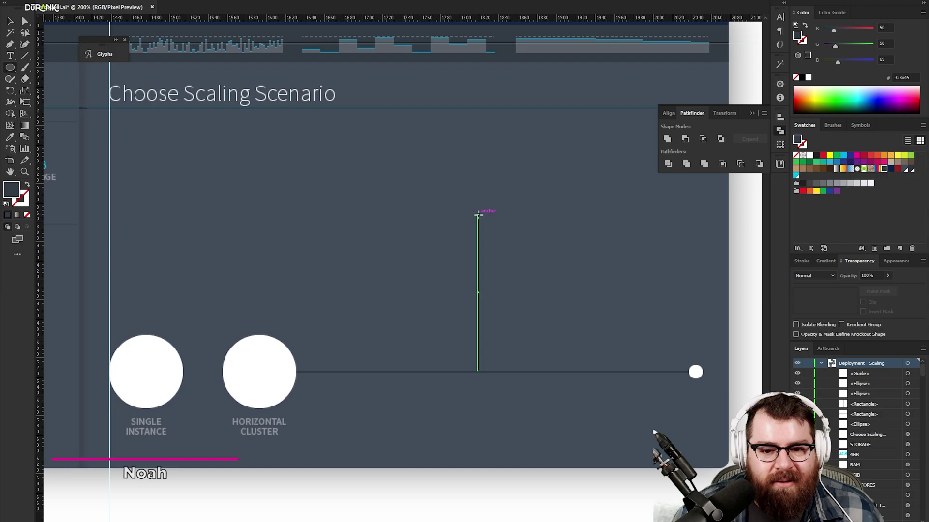
{"action": "left_click_drag", "start_coordinate": [478, 216], "coordinate": [700, 275]}
{"action": "key", "text": "/"}
{"action": "key", "text": "v"}
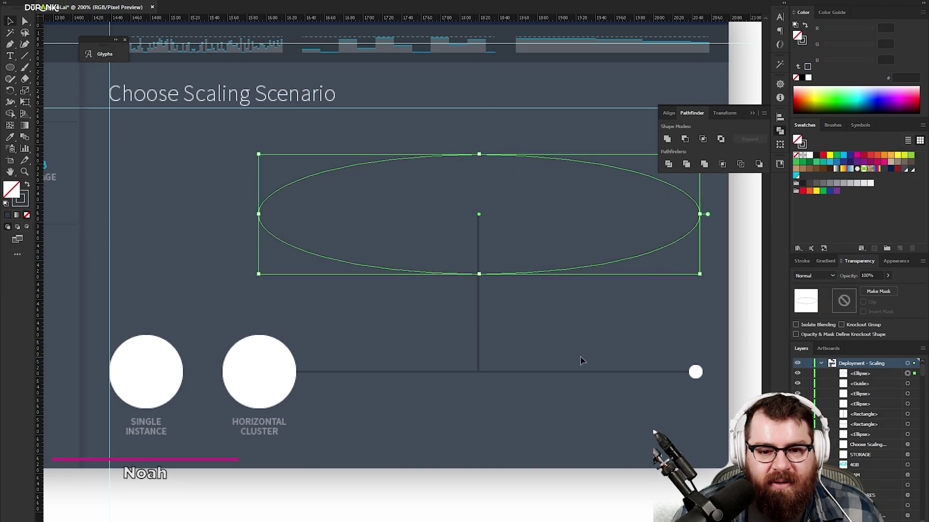
{"action": "left_click", "coordinate": [581, 357]}
Flatten the ellipse around its centre to about 83 px tall, keeping its width, and deselect it.
{"action": "left_click", "coordinate": [510, 274]}
{"action": "left_click", "coordinate": [510, 272], "text": "ctrl"}
{"action": "left_click_drag", "start_coordinate": [349, 251], "coordinate": [453, 296]}
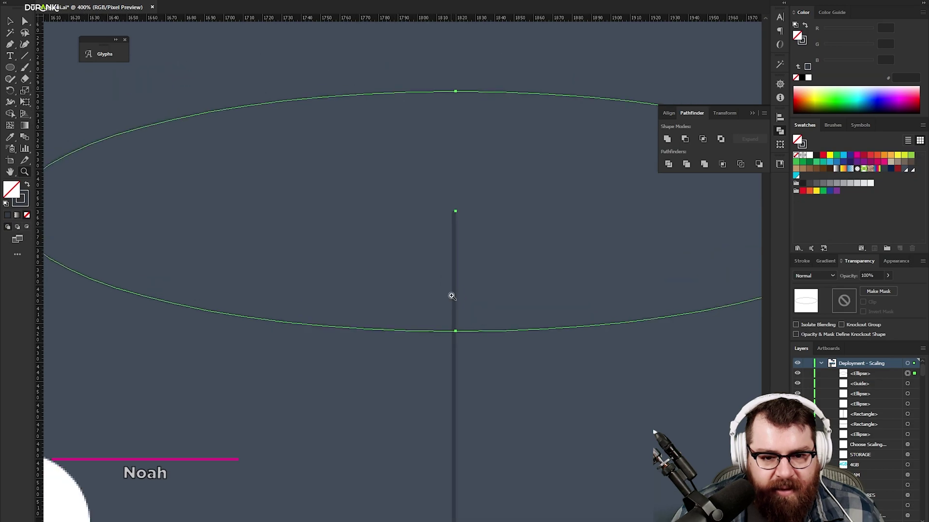
{"action": "left_click", "coordinate": [454, 224]}
{"action": "key", "text": "z"}
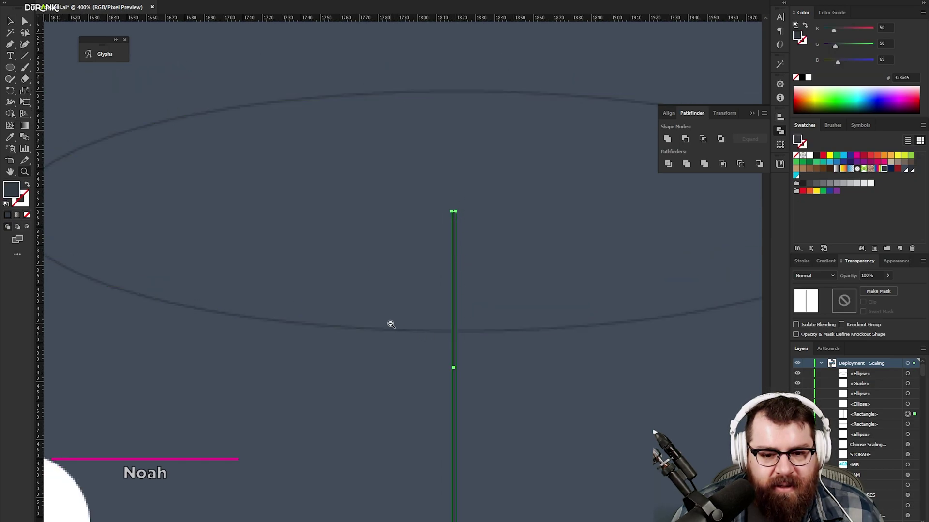
{"action": "left_click", "coordinate": [391, 324], "text": "alt"}
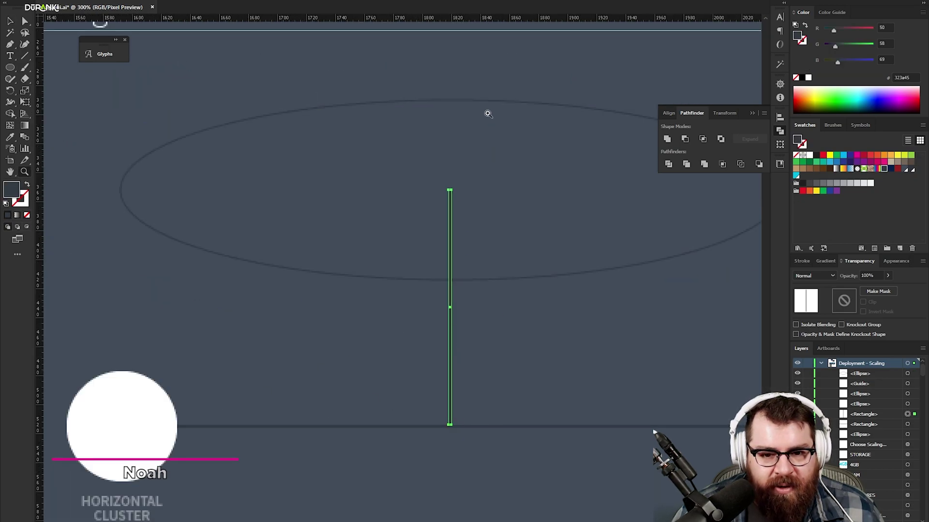
{"action": "left_click", "coordinate": [413, 236], "text": "alt"}
{"action": "key", "text": "v"}
{"action": "left_click", "coordinate": [478, 288]}
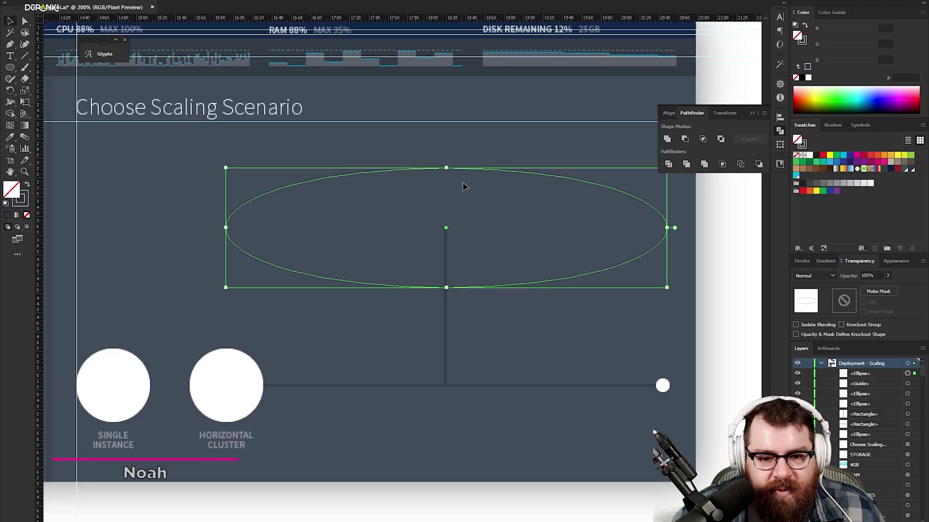
{"action": "left_click_drag", "start_coordinate": [446, 169], "coordinate": [446, 188]}
{"action": "left_click", "coordinate": [540, 165]}
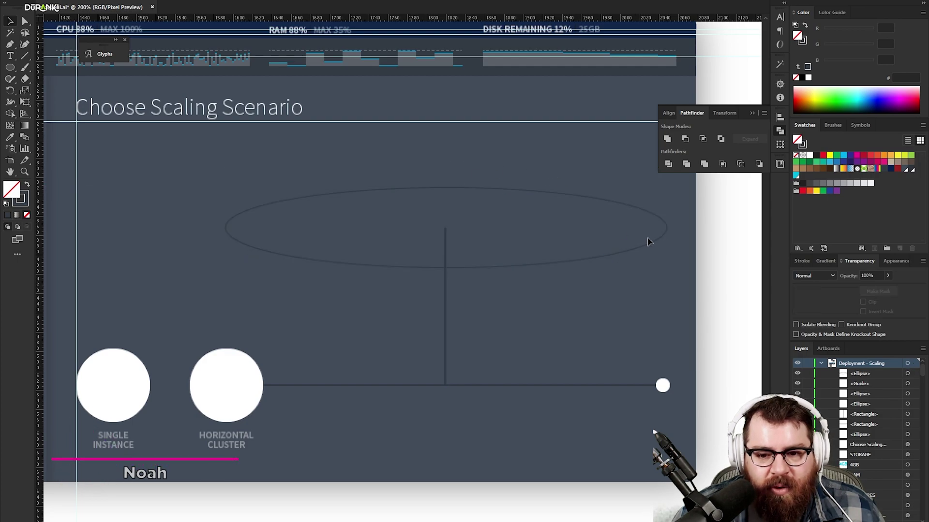
{"action": "left_click", "coordinate": [445, 330]}
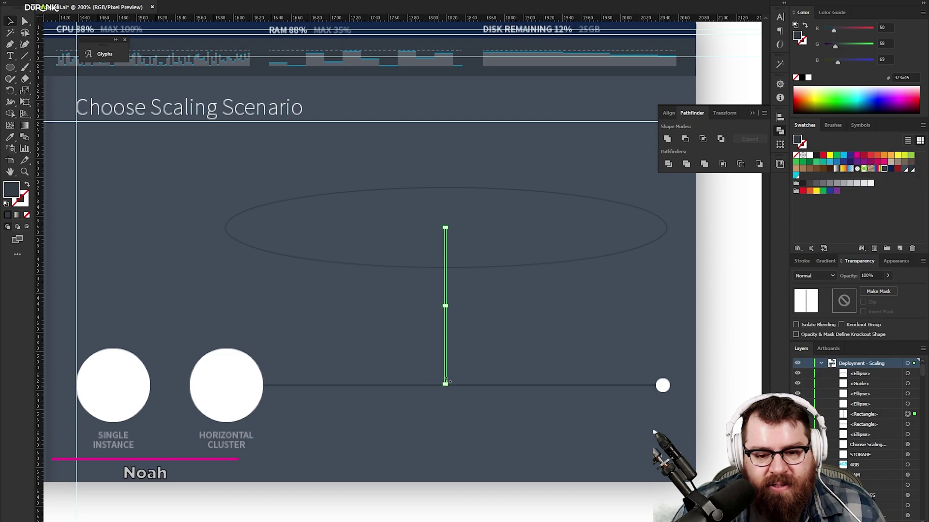
{"action": "left_click", "coordinate": [482, 358]}
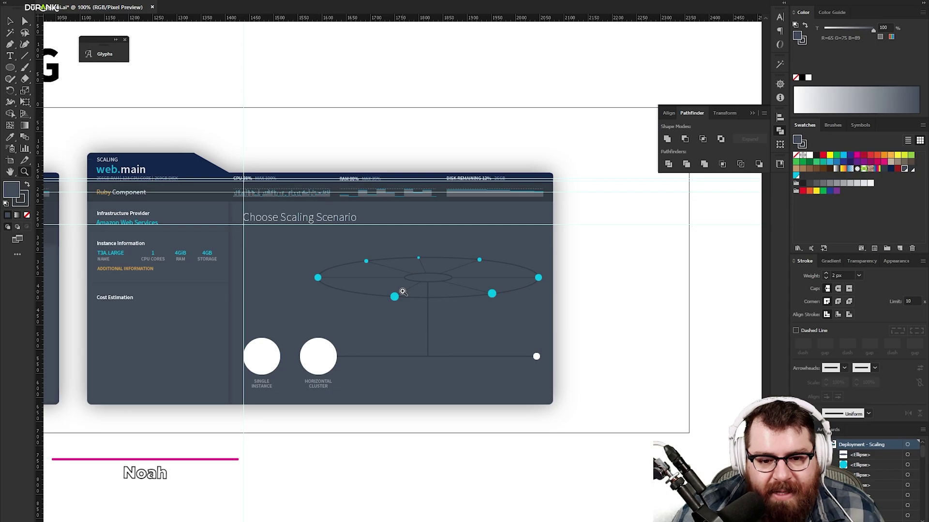
{"action": "left_click", "coordinate": [398, 305]}
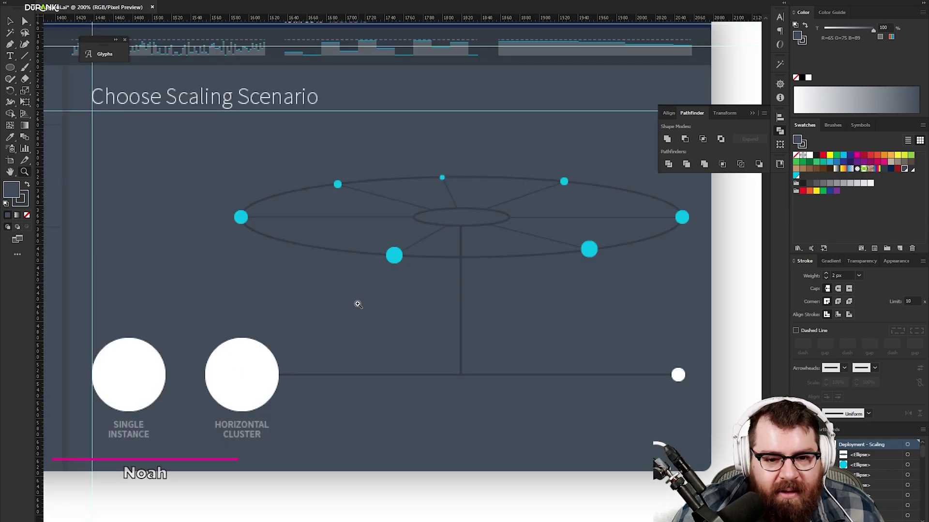
{"action": "left_click_drag", "start_coordinate": [358, 281], "coordinate": [357, 316]}
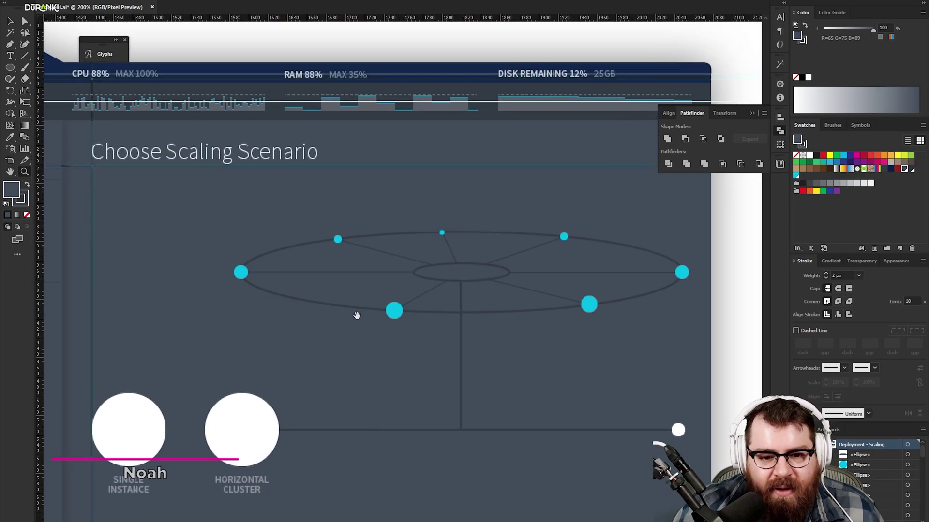
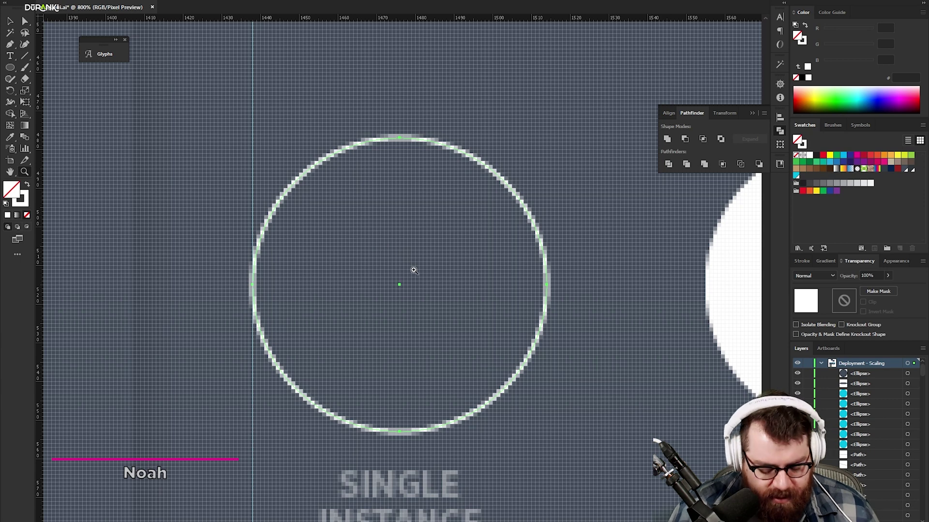
Draw an unfilled white-outlined square about 28 px wide near the centre of the Single Instance circle.
{"action": "left_click", "coordinate": [400, 285], "text": "ctrl"}
{"action": "key", "text": "m"}
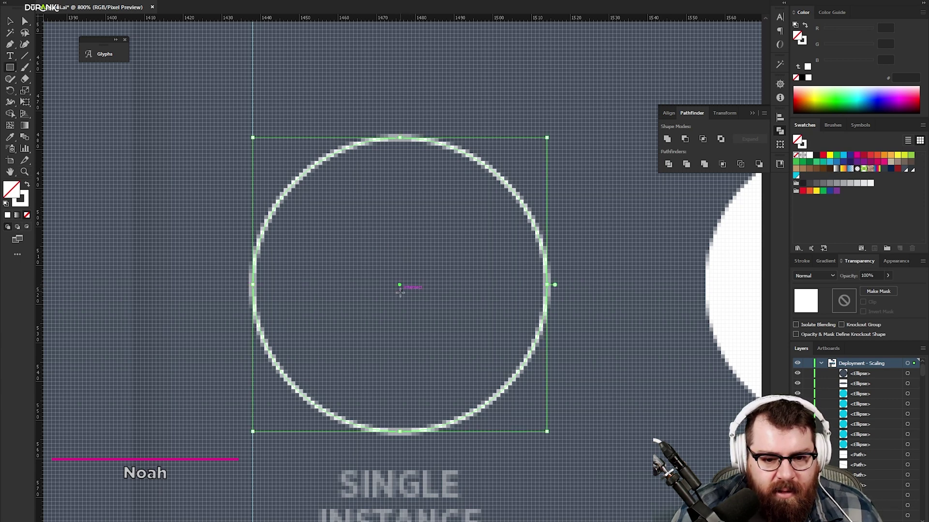
{"action": "left_click_drag", "start_coordinate": [400, 291], "coordinate": [471, 300]}
{"action": "key", "text": "v"}
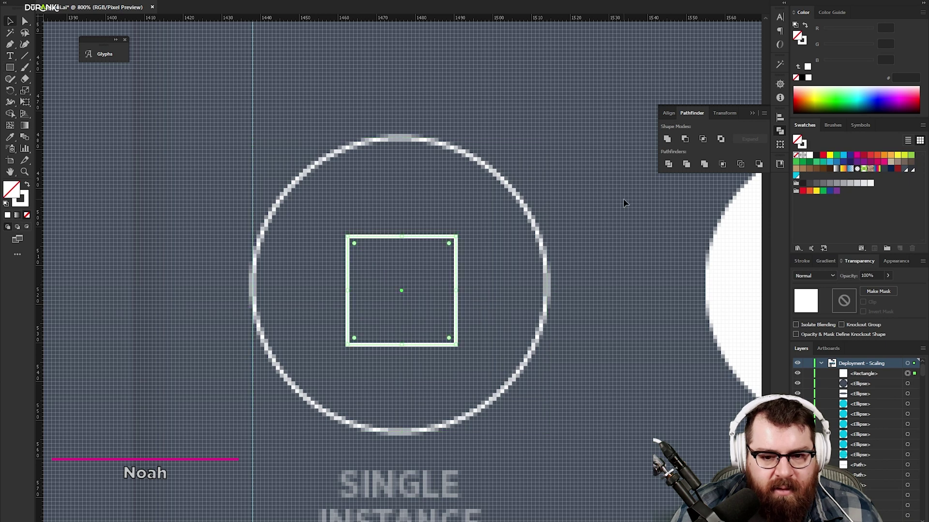
{"action": "left_click", "coordinate": [624, 198]}
{"action": "left_click", "coordinate": [402, 239]}
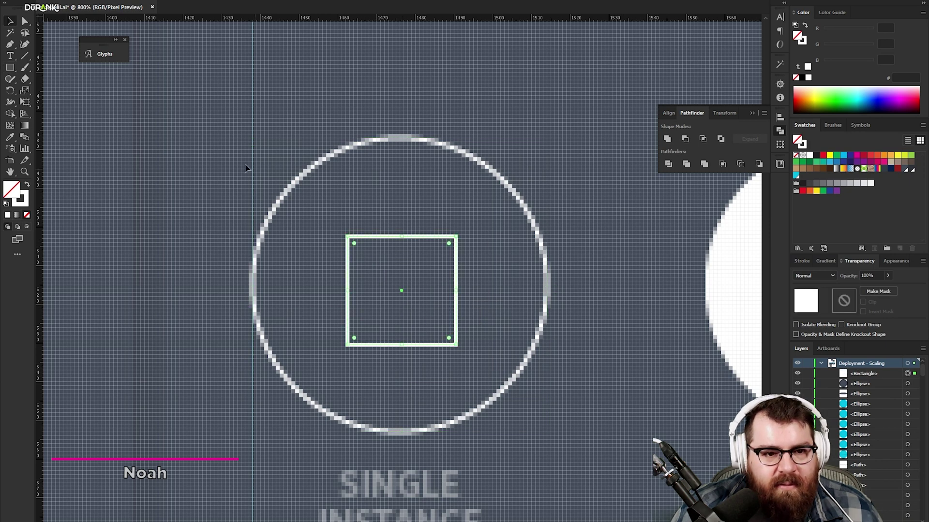
{"action": "left_click", "coordinate": [167, 1]}
{"action": "mouse_move", "coordinate": [170, 32]}
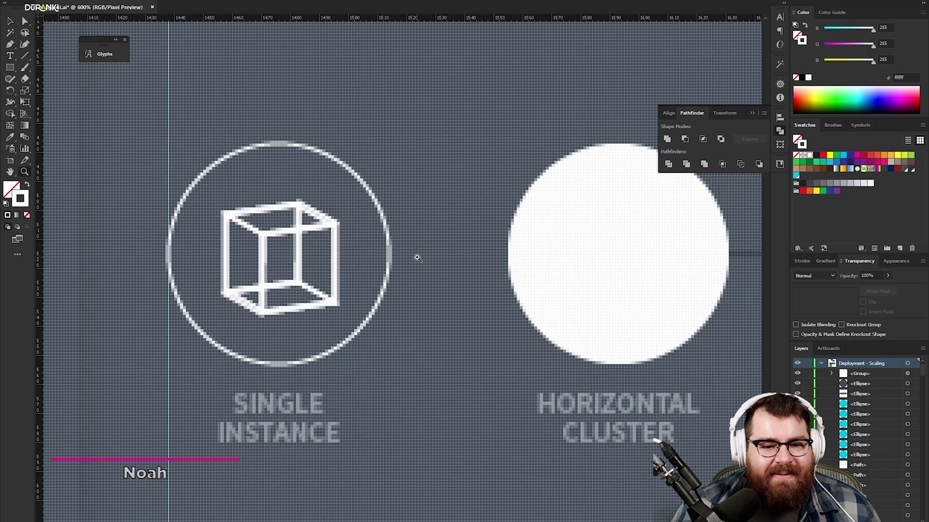
Scale the wireframe cube icon in the Single Instance circle down proportionally around its centre to about 33 px wide.
{"action": "scroll", "coordinate": [414, 255], "scroll_direction": "up", "scroll_amount": 3}
{"action": "left_click", "coordinate": [420, 256]}
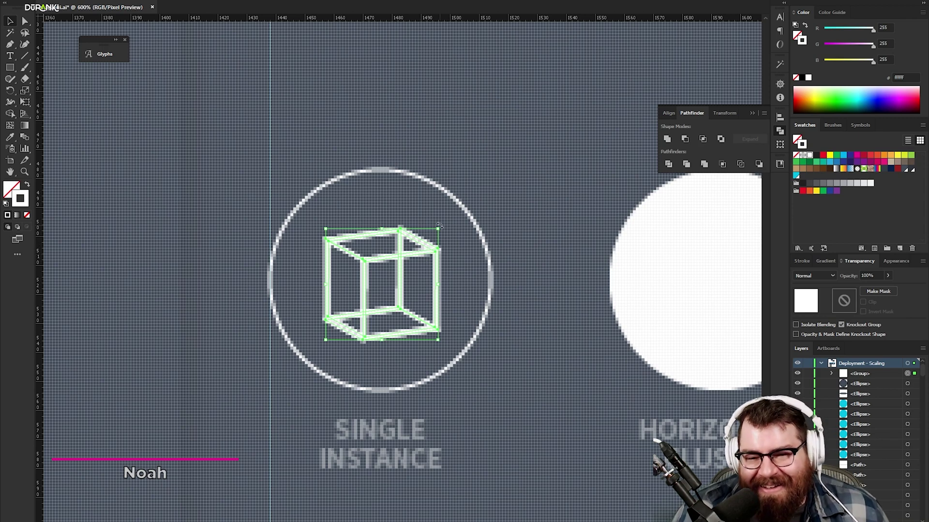
{"action": "left_click_drag", "start_coordinate": [441, 227], "coordinate": [429, 235]}
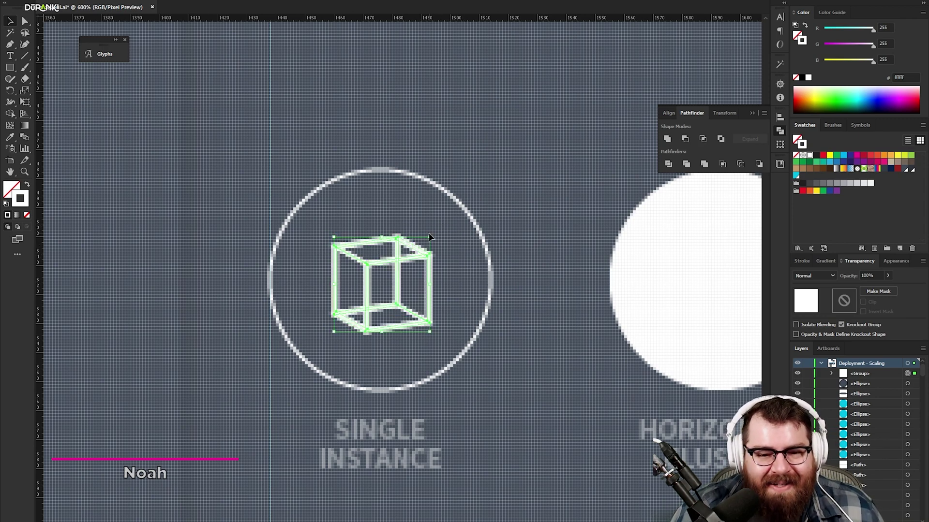
{"action": "left_click", "coordinate": [562, 197]}
Examine the Single Instance cube icon and its circle against the rest of the modal at several magnifications.
{"action": "key", "text": "z"}
{"action": "left_click", "coordinate": [421, 290], "text": "alt"}
{"action": "left_click", "coordinate": [423, 291], "text": "alt"}
{"action": "left_click", "coordinate": [422, 292], "text": "alt"}
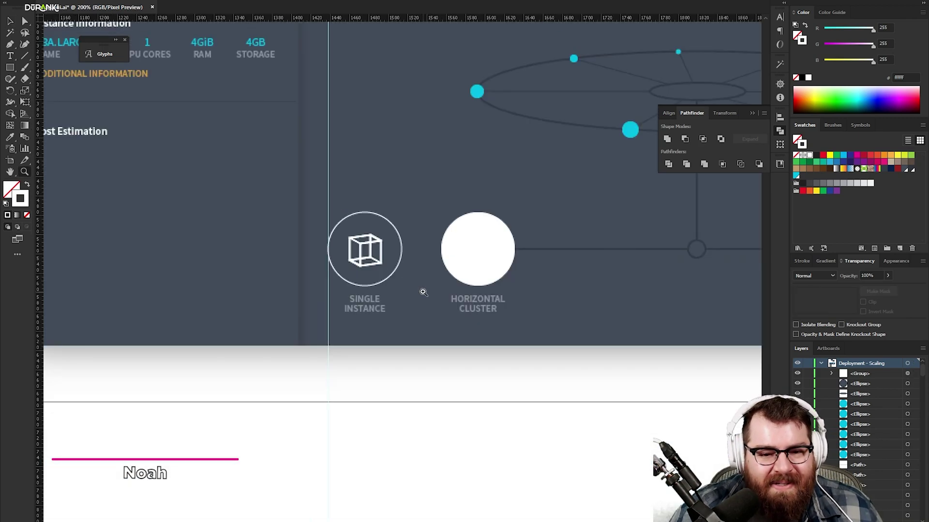
{"action": "left_click", "coordinate": [405, 259]}
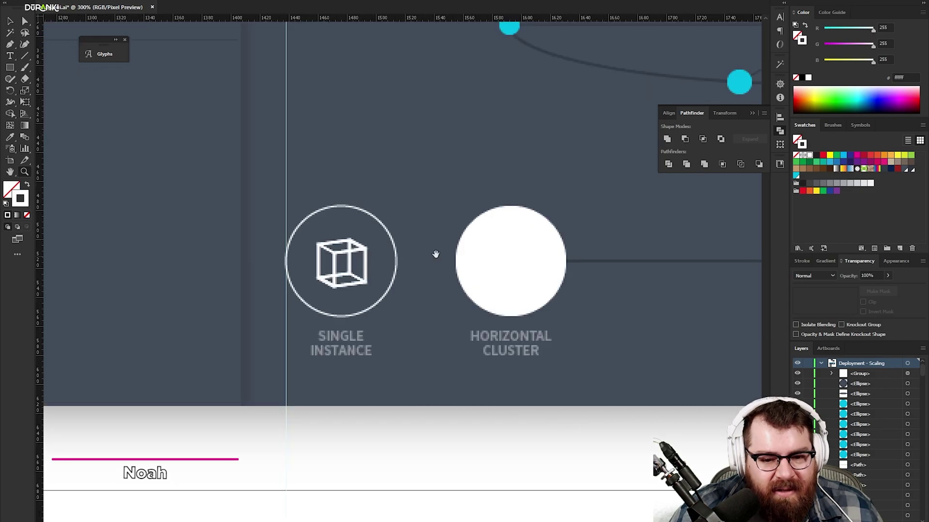
{"action": "left_click_drag", "start_coordinate": [435, 254], "coordinate": [403, 281]}
{"action": "left_click", "coordinate": [375, 285], "text": "alt"}
{"action": "left_click", "coordinate": [375, 285], "text": "alt"}
{"action": "left_click", "coordinate": [375, 285], "text": "alt"}
{"action": "left_click", "coordinate": [437, 281]}
{"action": "left_click", "coordinate": [436, 281]}
{"action": "left_click", "coordinate": [385, 245]}
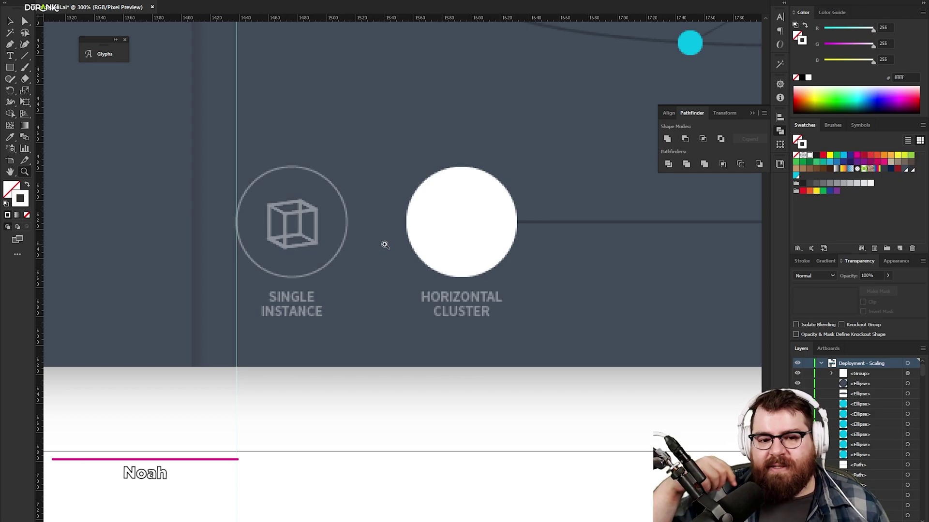
Swap the fill and stroke of the Horizontal Cluster circle to make it an unfilled white outline.
{"action": "left_click_drag", "start_coordinate": [458, 205], "coordinate": [361, 285]}
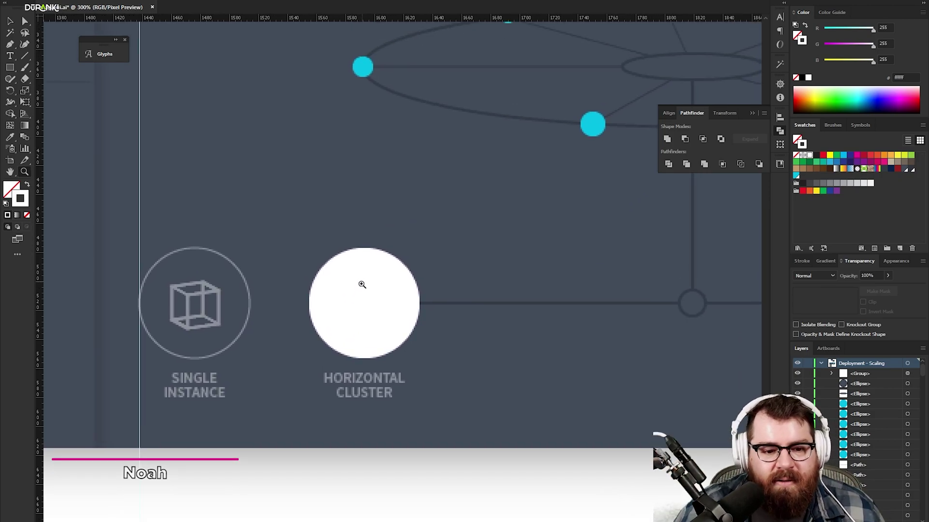
{"action": "left_click", "coordinate": [349, 289]}
{"action": "left_click_drag", "start_coordinate": [449, 292], "coordinate": [357, 308]}
{"action": "key", "text": "v"}
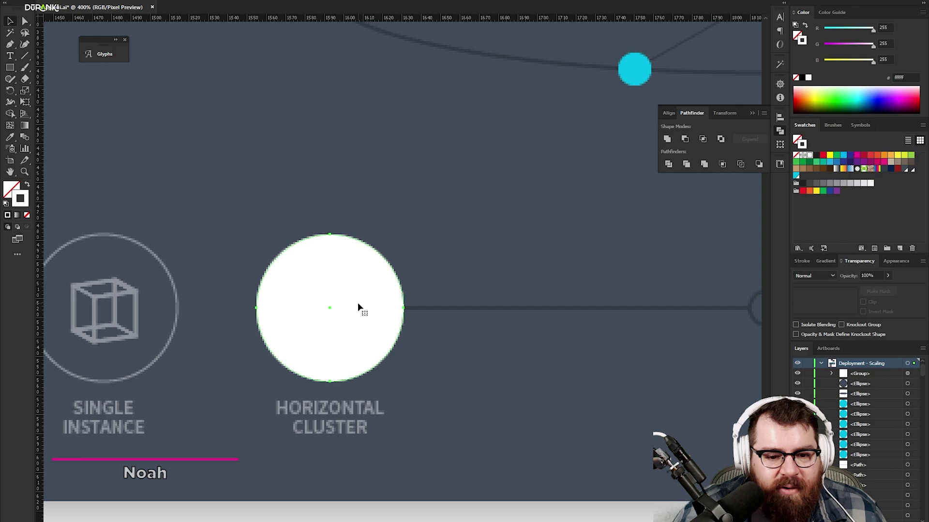
{"action": "left_click", "coordinate": [358, 304]}
{"action": "key", "text": "shift+x"}
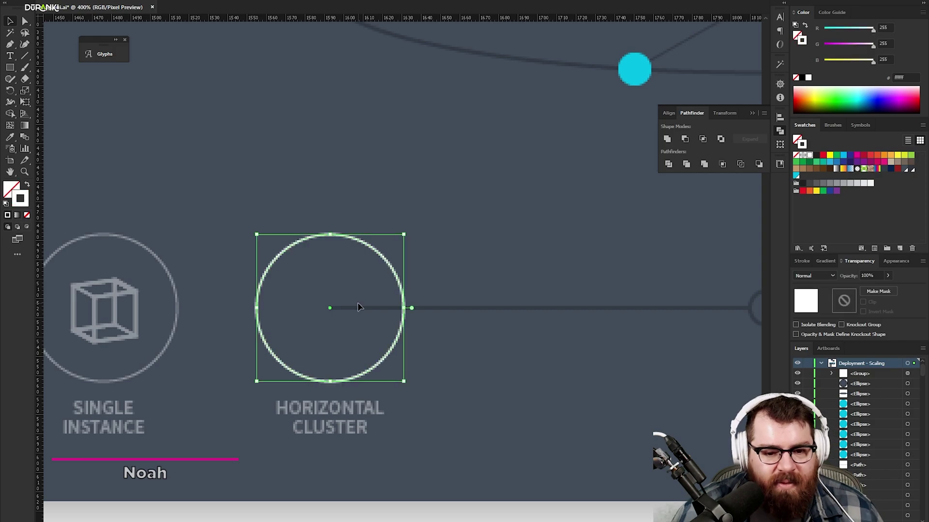
{"action": "left_click", "coordinate": [371, 309]}
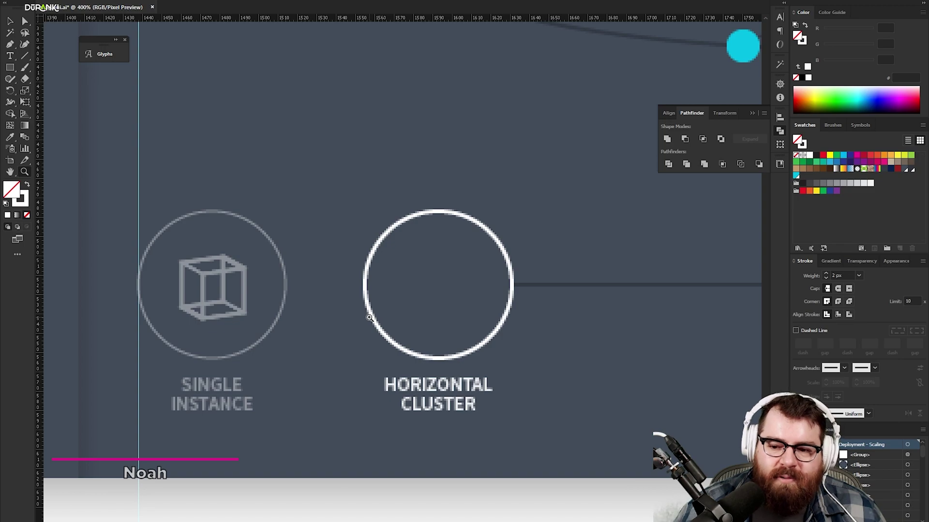
Duplicate the horizontal spoke of the Horizontal Cluster icon in place and rotate the copy 45° onto the remaining diagonal.
{"action": "left_click", "coordinate": [437, 290]}
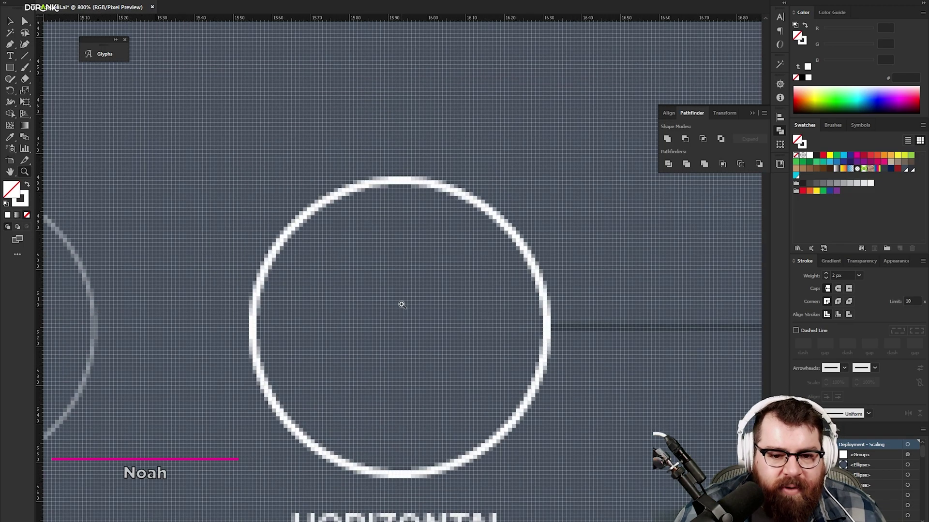
{"action": "key", "text": "l"}
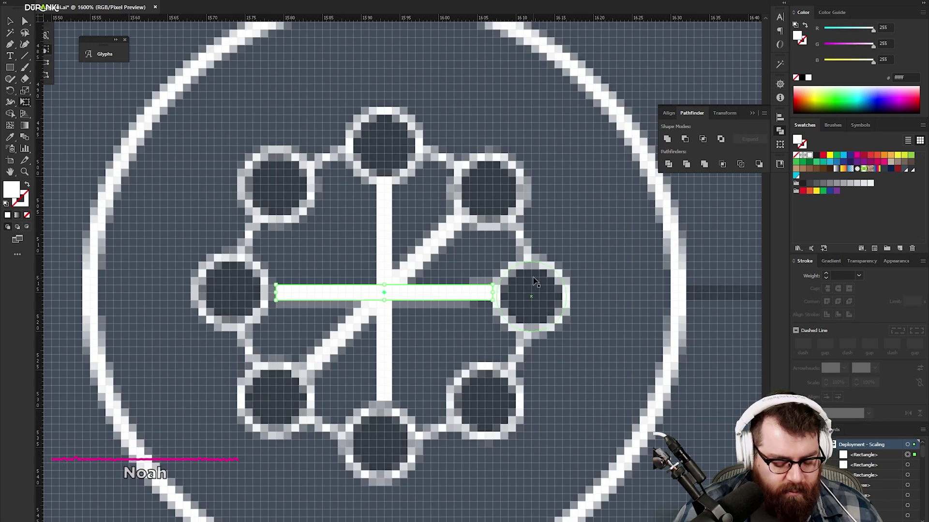
{"action": "key", "text": "ctrl+c"}
{"action": "key", "text": "ctrl+f"}
{"action": "left_click_drag", "start_coordinate": [534, 280], "coordinate": [550, 397]}
{"action": "key", "text": "v"}
{"action": "key", "text": "ctrl+shift+a"}
{"action": "key", "text": "ctrl+minus"}
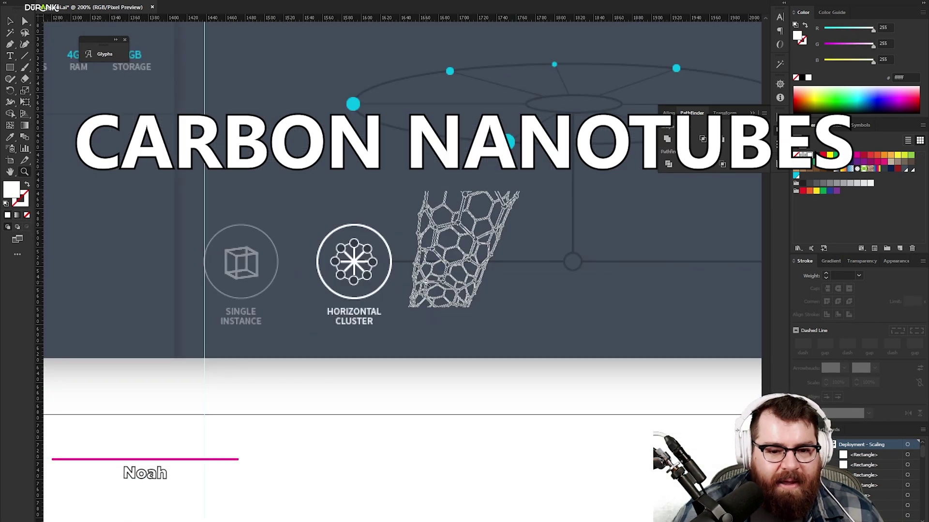
Copy the HORIZONTAL CLUSTER label beneath the solid white circle at the connector line's end to form an ADD NODE caption.
{"action": "key", "text": "ctrl+minus"}
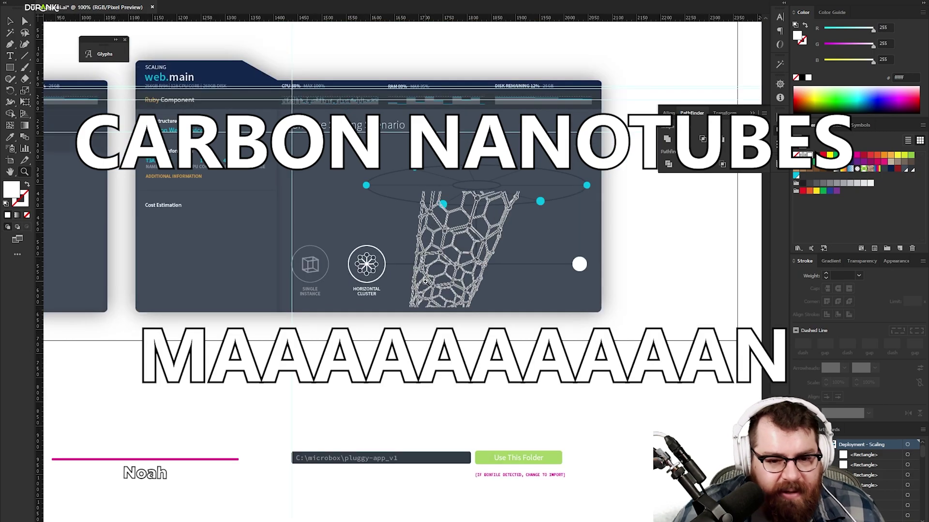
{"action": "left_click", "coordinate": [424, 281]}
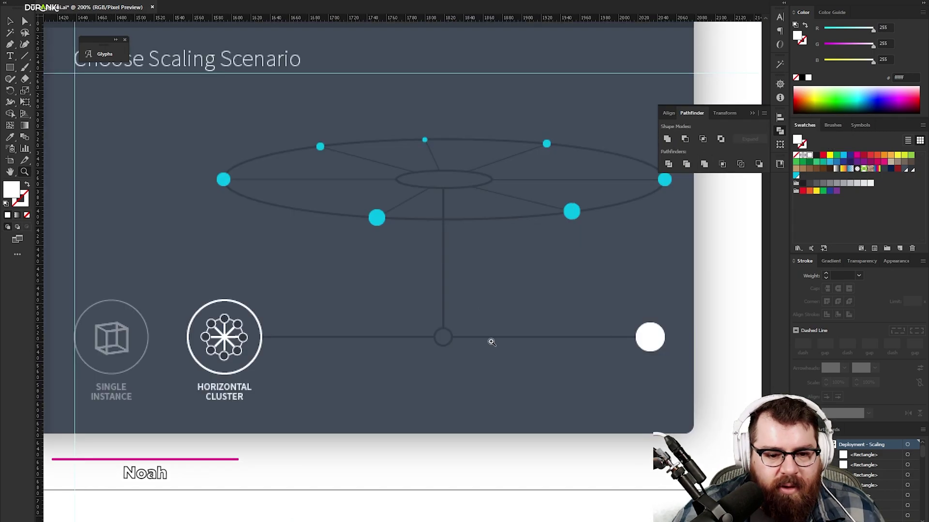
{"action": "left_click", "coordinate": [543, 290]}
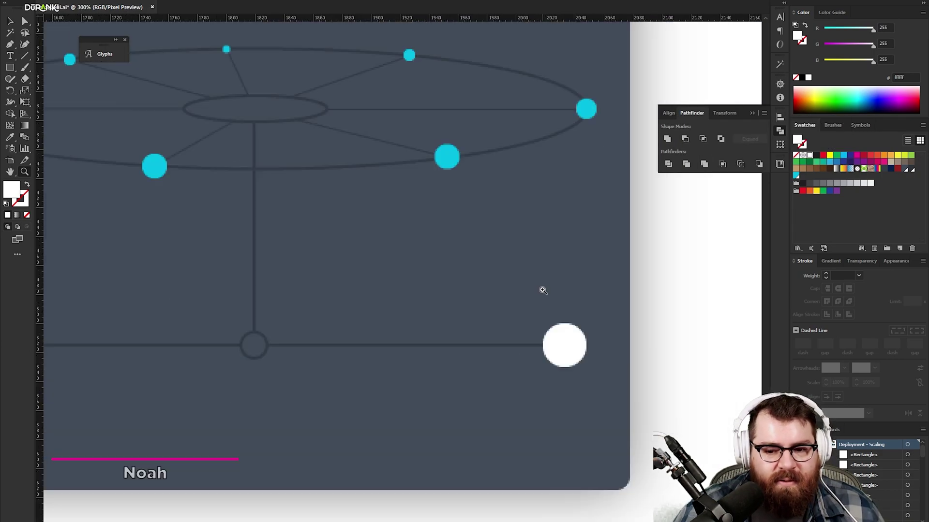
{"action": "left_click", "coordinate": [490, 305]}
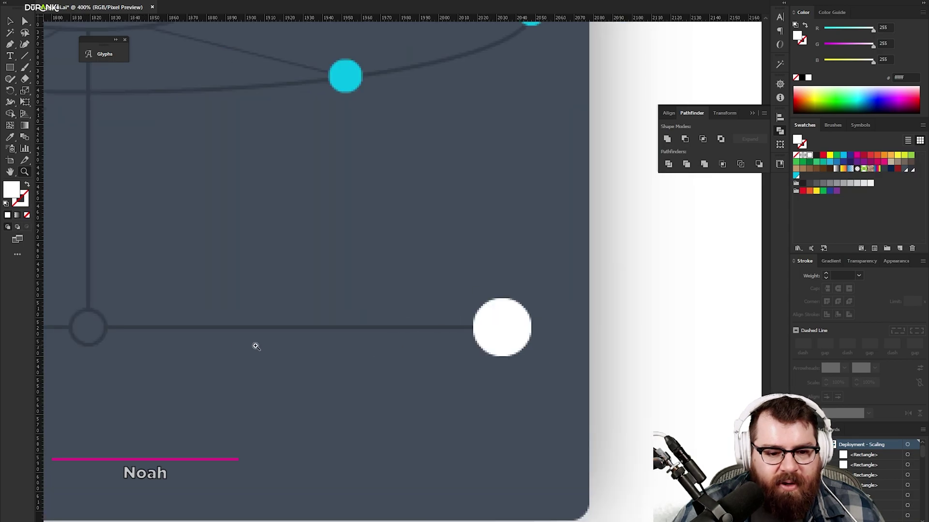
{"action": "left_click", "coordinate": [210, 367], "text": "alt"}
{"action": "left_click", "coordinate": [218, 354], "text": "alt"}
{"action": "key", "text": "v"}
{"action": "left_click_drag", "start_coordinate": [245, 252], "coordinate": [667, 256]}
{"action": "key", "text": "ctrl+plus"}
{"action": "key", "text": "ctrl+plus"}
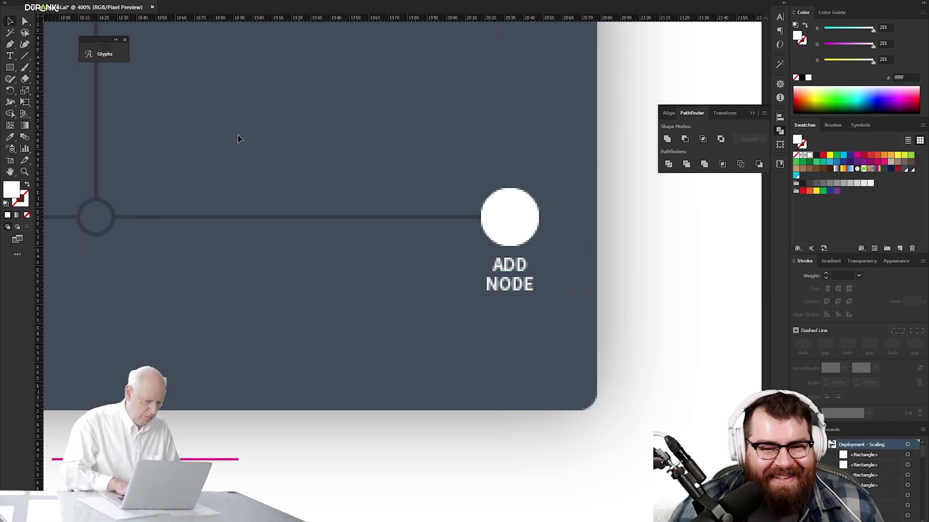
Draw a narrow vertical bar in the centre of the white add-node circle and fill it with the cyan swatch.
{"action": "key", "text": "z"}
{"action": "left_click", "coordinate": [394, 231]}
{"action": "left_click", "coordinate": [528, 281]}
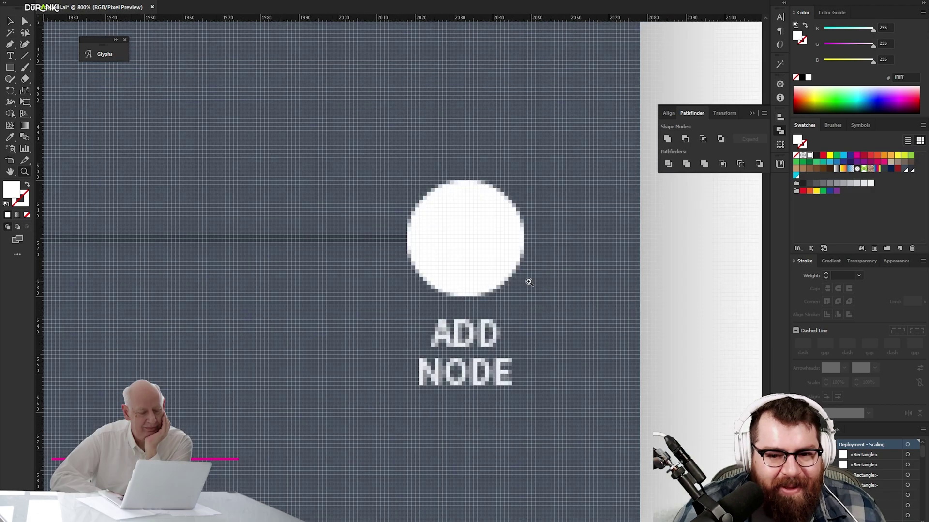
{"action": "key", "text": "m"}
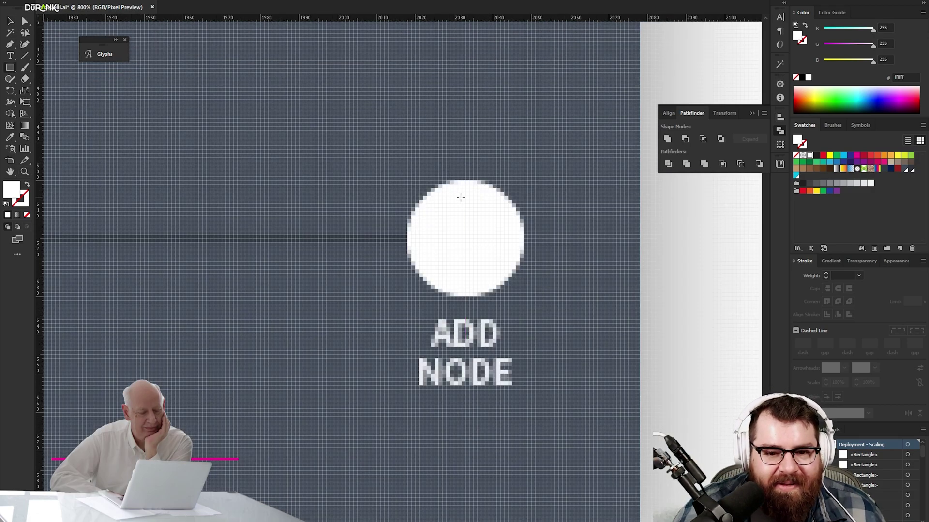
{"action": "left_click_drag", "start_coordinate": [460, 197], "coordinate": [474, 278]}
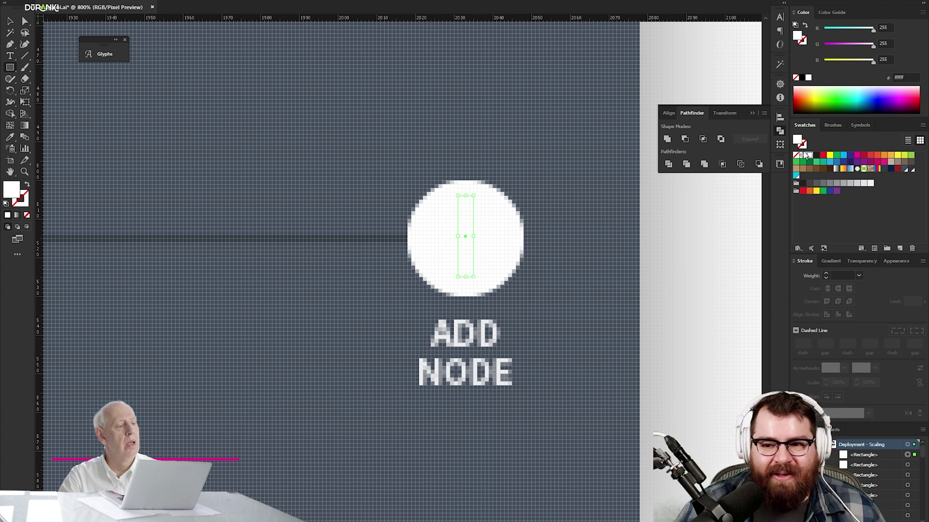
{"action": "left_click", "coordinate": [795, 176]}
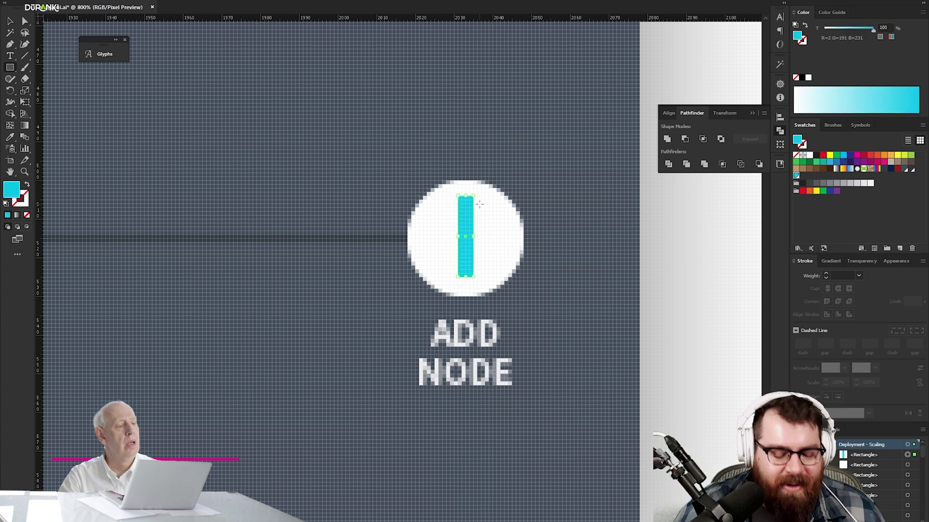
{"action": "key", "text": "v"}
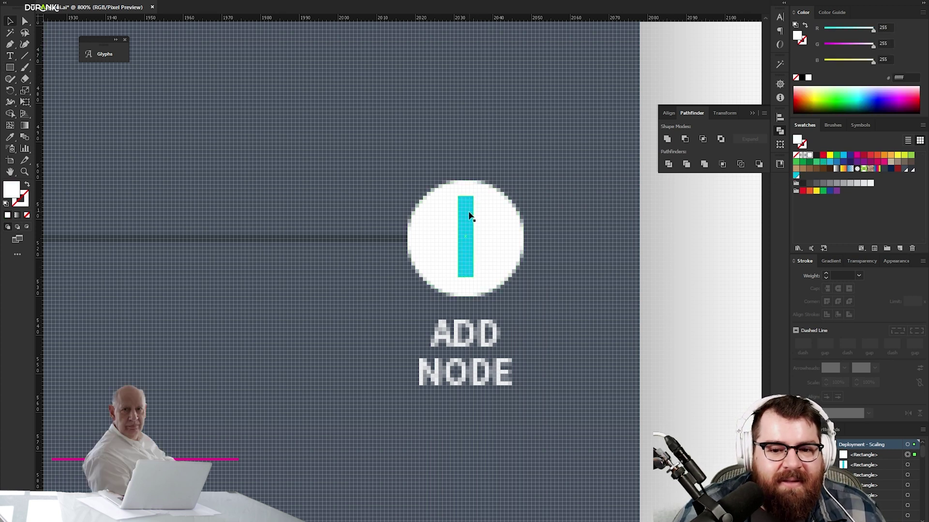
{"action": "key", "text": "e"}
{"action": "left_click_drag", "start_coordinate": [495, 171], "coordinate": [542, 256]}
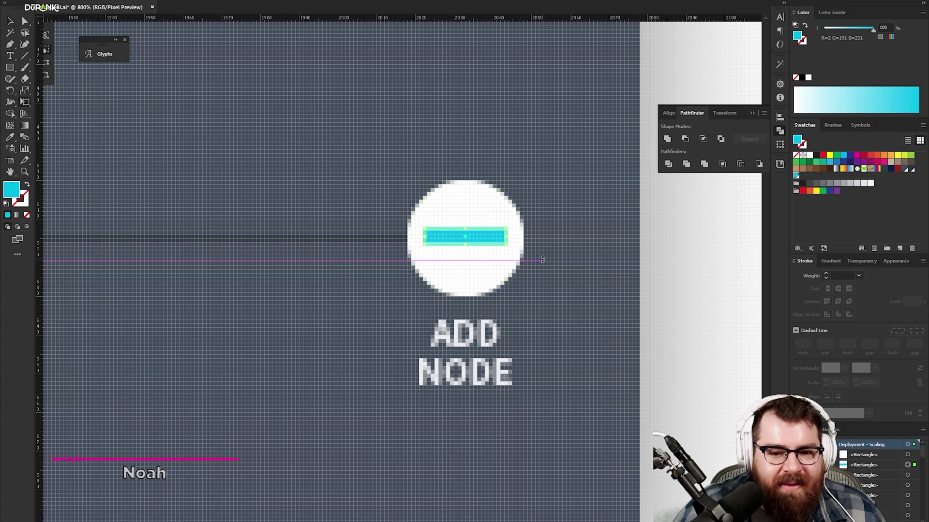
{"action": "key", "text": "ctrl+z"}
{"action": "key", "text": "v"}
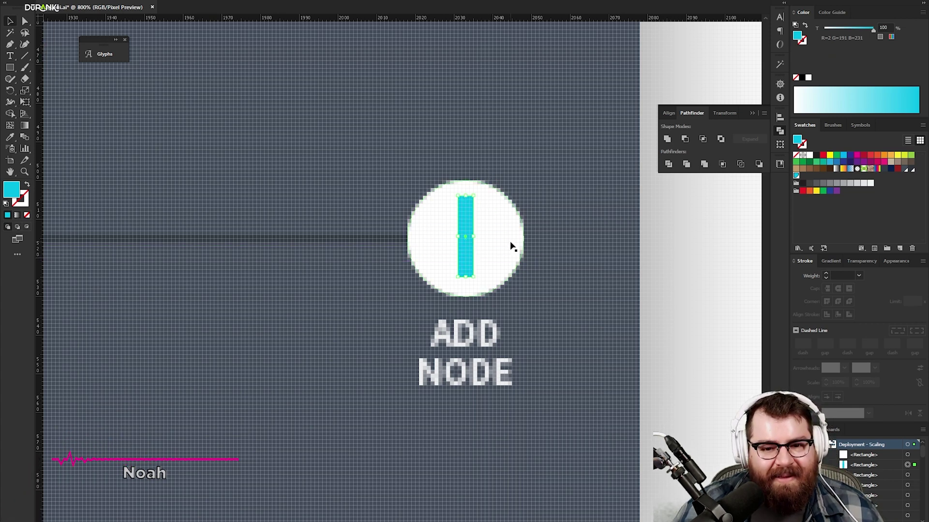
{"action": "left_click", "coordinate": [509, 242]}
{"action": "left_click_drag", "start_coordinate": [465, 227], "coordinate": [507, 229]}
{"action": "key", "text": "ctrl+z"}
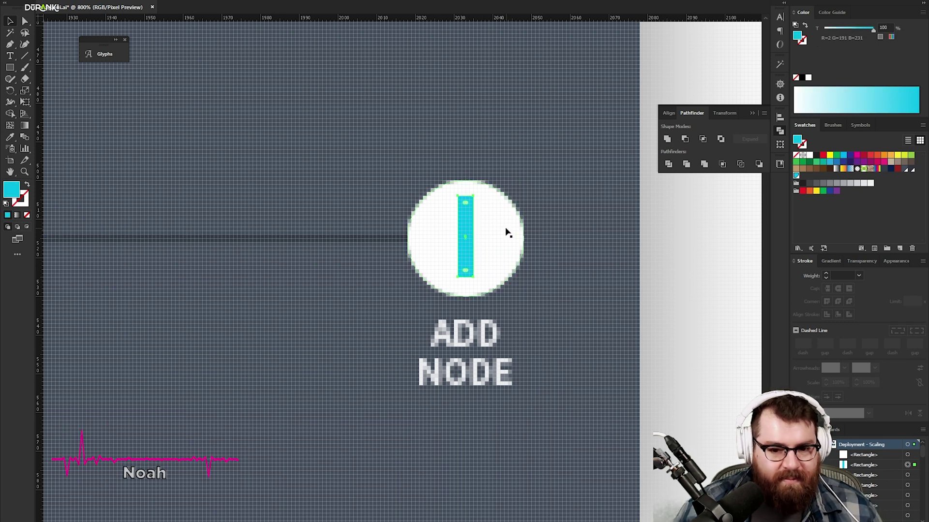
Rotate a copy of the cyan bar 90° to form a plus sign in the add-node circle.
{"action": "key", "text": "r"}
{"action": "left_click_drag", "start_coordinate": [485, 182], "coordinate": [524, 252]}
{"action": "key", "text": "v"}
{"action": "left_click", "coordinate": [524, 164]}
{"action": "key", "text": "z"}
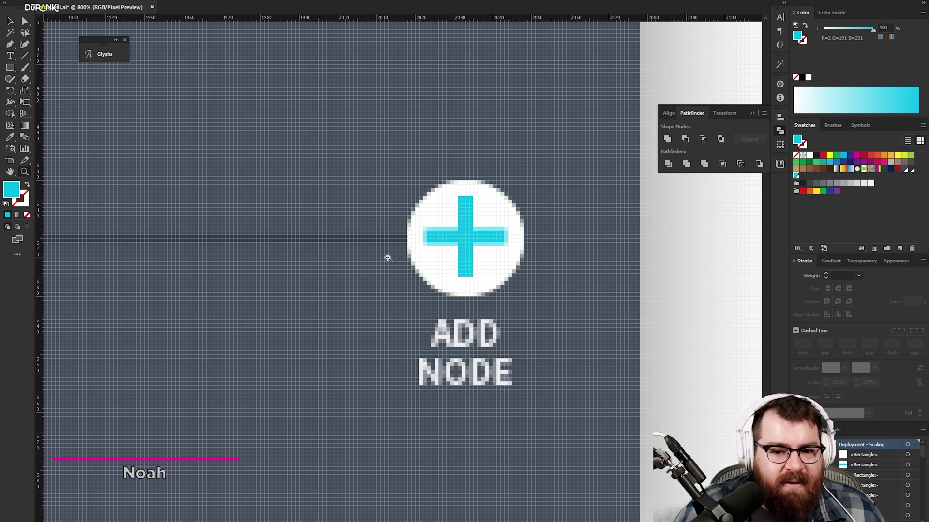
Examine the add-node plus sign against the node wheel and cluster icons at several magnifications.
{"action": "left_click", "coordinate": [387, 258], "text": "alt"}
{"action": "left_click", "coordinate": [388, 258], "text": "alt"}
{"action": "left_click", "coordinate": [388, 258], "text": "alt"}
{"action": "left_click", "coordinate": [388, 258], "text": "alt"}
{"action": "left_click", "coordinate": [387, 258], "text": "alt"}
{"action": "left_click", "coordinate": [387, 258], "text": "alt"}
{"action": "left_click", "coordinate": [504, 278]}
{"action": "left_click", "coordinate": [584, 272]}
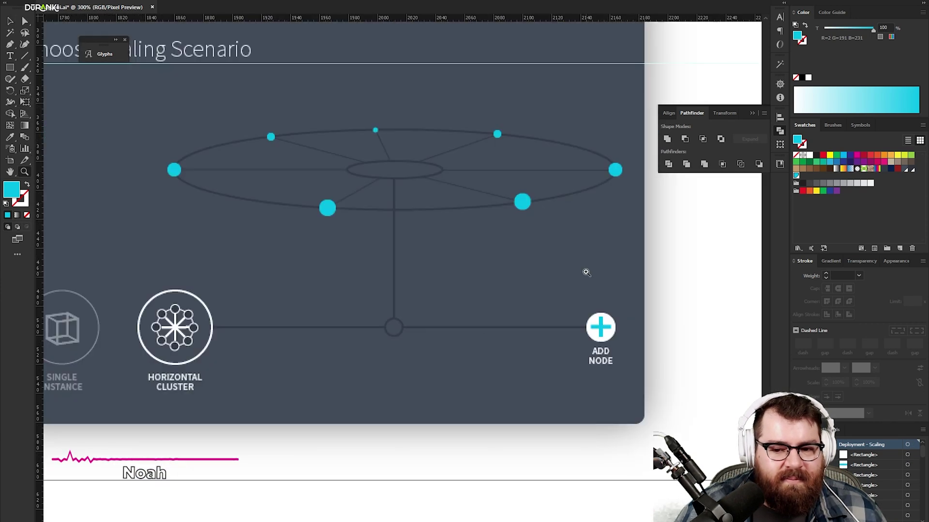
{"action": "left_click", "coordinate": [404, 313]}
{"action": "left_click", "coordinate": [405, 313]}
{"action": "key", "text": "v"}
{"action": "left_click", "coordinate": [465, 284]}
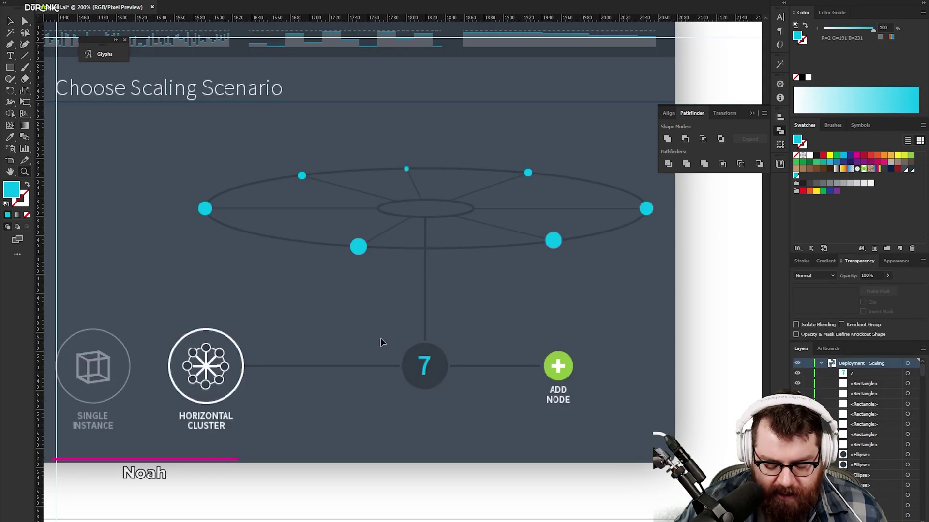
Move the green add-node circle and its ADD NODE caption farther right from the circle containing the 7.
{"action": "key", "text": "z"}
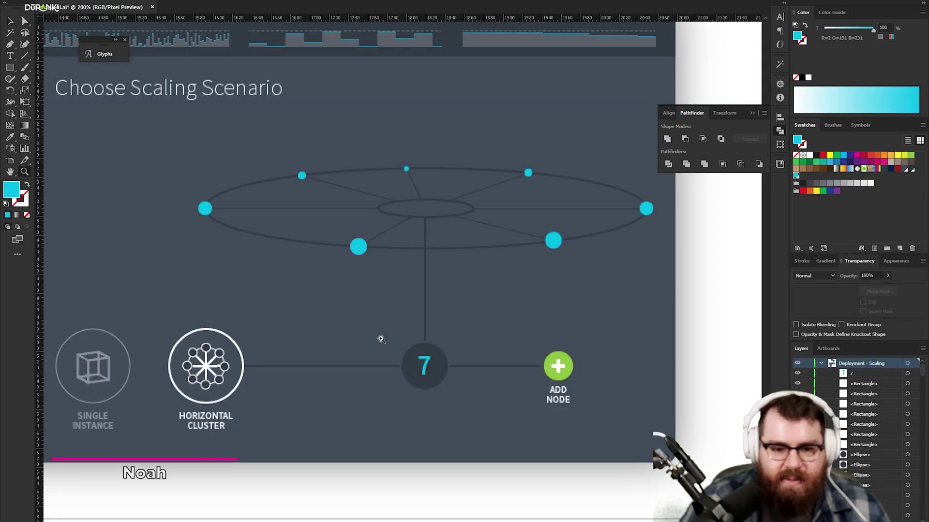
{"action": "left_click", "coordinate": [381, 339], "text": "alt"}
{"action": "left_click", "coordinate": [380, 282]}
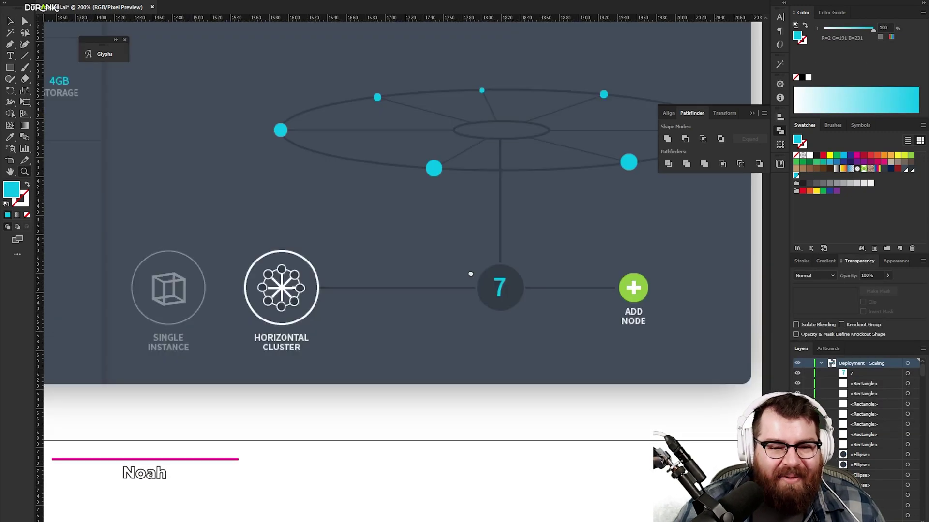
{"action": "left_click_drag", "start_coordinate": [470, 274], "coordinate": [408, 342]}
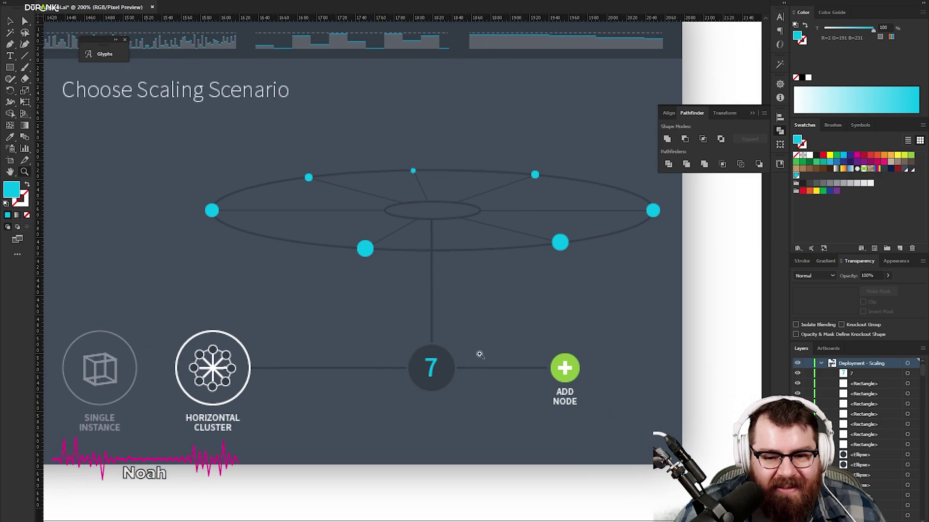
{"action": "key", "text": "a"}
{"action": "left_click_drag", "start_coordinate": [609, 341], "coordinate": [540, 438]}
{"action": "key", "text": "shift+Right"}
{"action": "key", "text": "shift+Right"}
{"action": "key", "text": "shift+Right"}
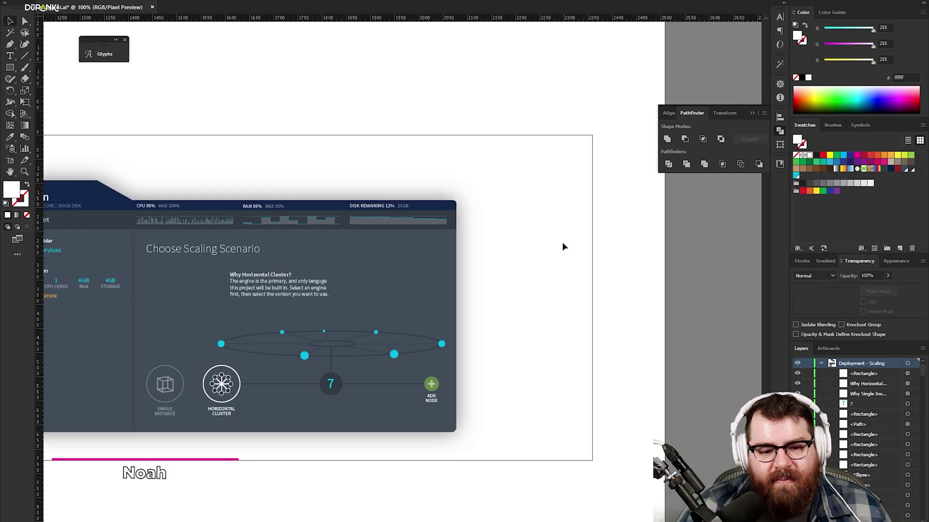
Examine the Choose Scaling Scenario modal and its surroundings on the Deployment: Scaling artboard.
{"action": "left_click_drag", "start_coordinate": [510, 185], "coordinate": [634, 237]}
{"action": "left_click_drag", "start_coordinate": [539, 141], "coordinate": [291, 202]}
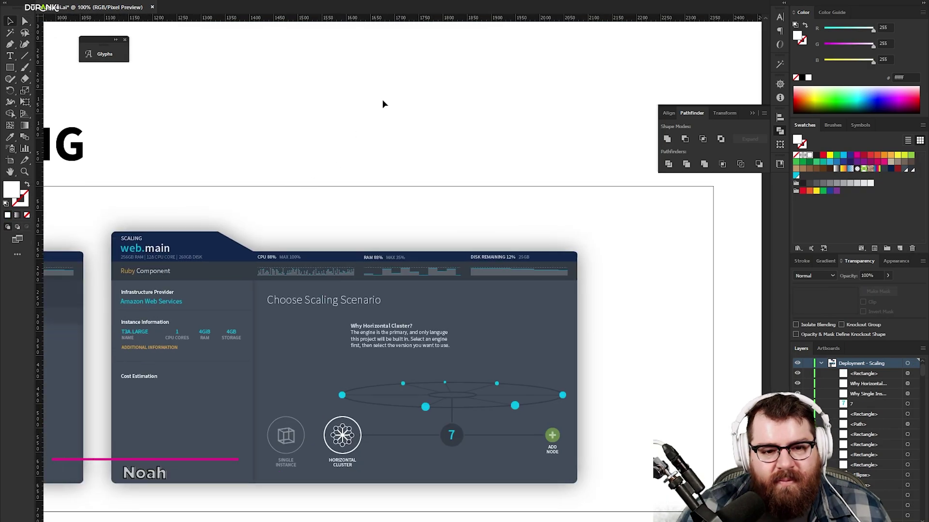
{"action": "left_click_drag", "start_coordinate": [382, 89], "coordinate": [186, 127]}
{"action": "left_click_drag", "start_coordinate": [418, 76], "coordinate": [589, 150]}
{"action": "left_click_drag", "start_coordinate": [564, 196], "coordinate": [424, 155]}
{"action": "left_click_drag", "start_coordinate": [468, 78], "coordinate": [571, 197]}
{"action": "left_click_drag", "start_coordinate": [528, 291], "coordinate": [540, 197]}
{"action": "left_click_drag", "start_coordinate": [561, 129], "coordinate": [489, 312]}
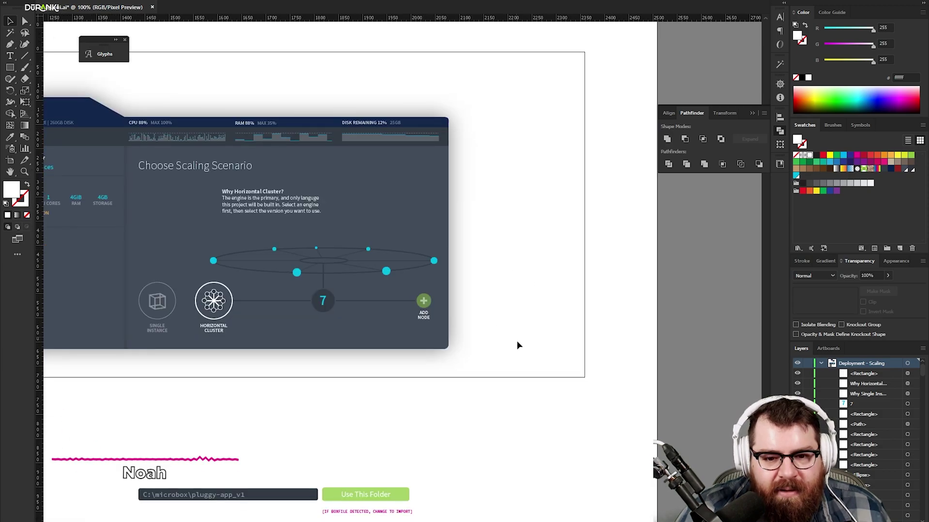
{"action": "left_click_drag", "start_coordinate": [569, 350], "coordinate": [444, 432]}
{"action": "left_click_drag", "start_coordinate": [483, 433], "coordinate": [641, 408]}
{"action": "left_click_drag", "start_coordinate": [590, 371], "coordinate": [272, 405]}
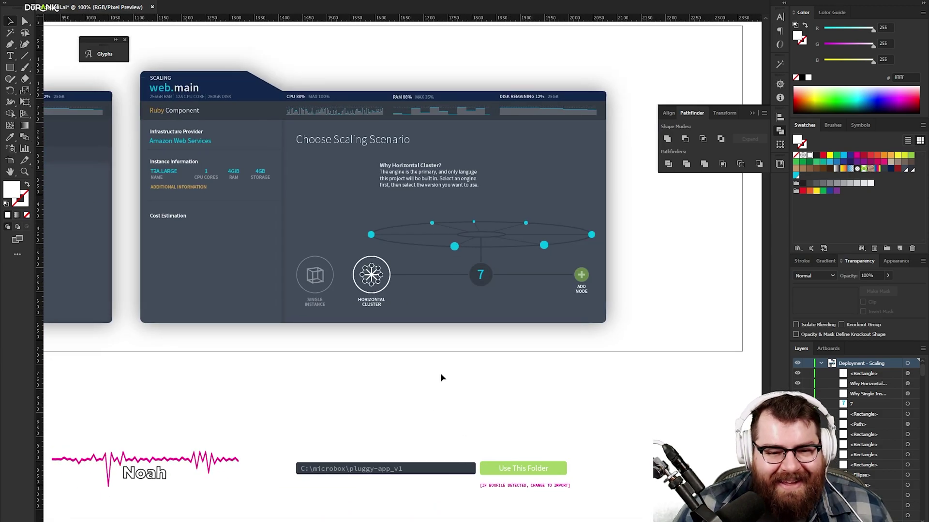
{"action": "left_click_drag", "start_coordinate": [496, 410], "coordinate": [267, 484]}
{"action": "left_click_drag", "start_coordinate": [422, 158], "coordinate": [483, 364]}
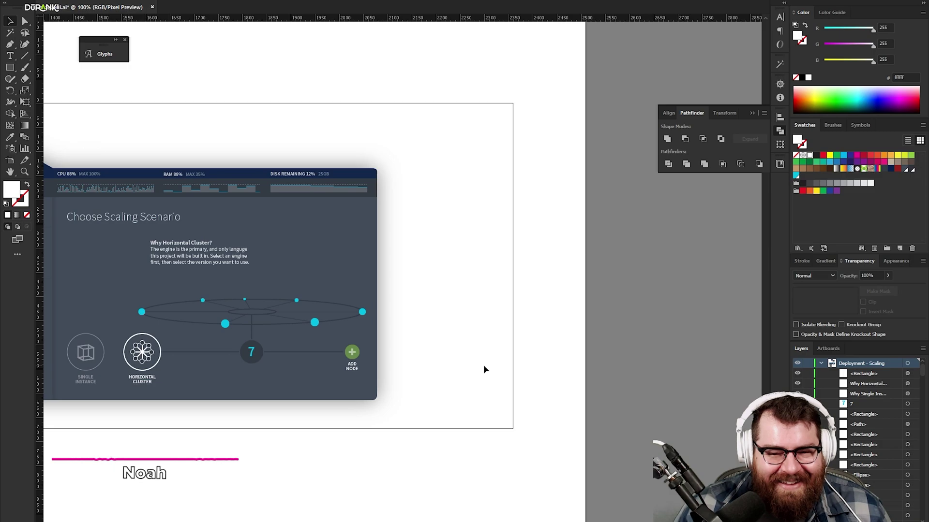
{"action": "left_click_drag", "start_coordinate": [475, 205], "coordinate": [535, 332]}
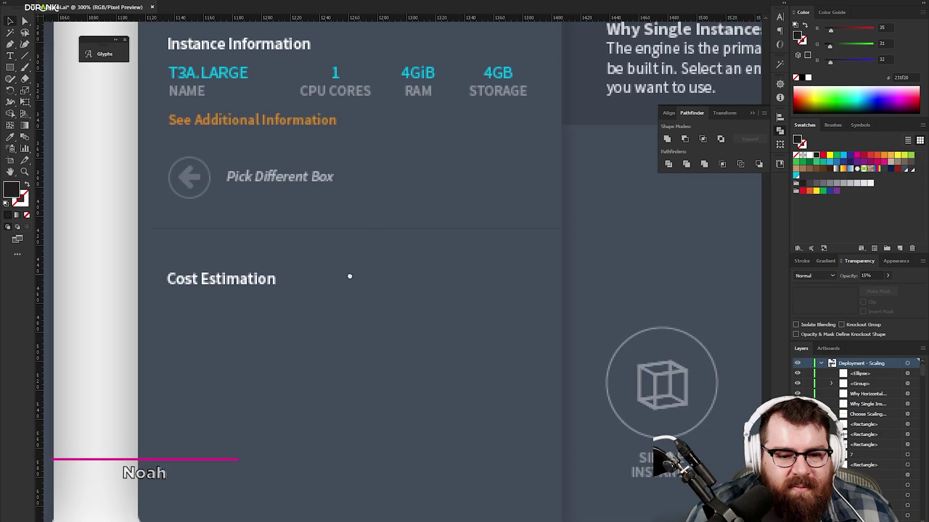
Copy the T3A.LARGE value and its NAME caption beneath the Cost Estimation heading.
{"action": "left_click_drag", "start_coordinate": [349, 276], "coordinate": [512, 290]}
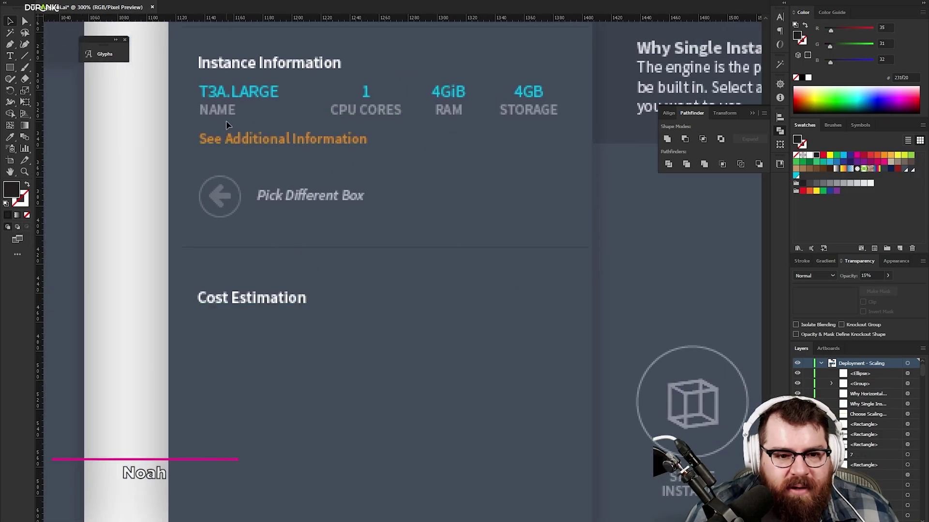
{"action": "left_click_drag", "start_coordinate": [231, 127], "coordinate": [264, 363]}
{"action": "left_click_drag", "start_coordinate": [271, 93], "coordinate": [271, 334]}
Replace the copied T3A.LARGE text under Cost Estimation with "$68.02 / Month".
{"action": "double_click", "coordinate": [223, 336]}
{"action": "double_click", "coordinate": [223, 336]}
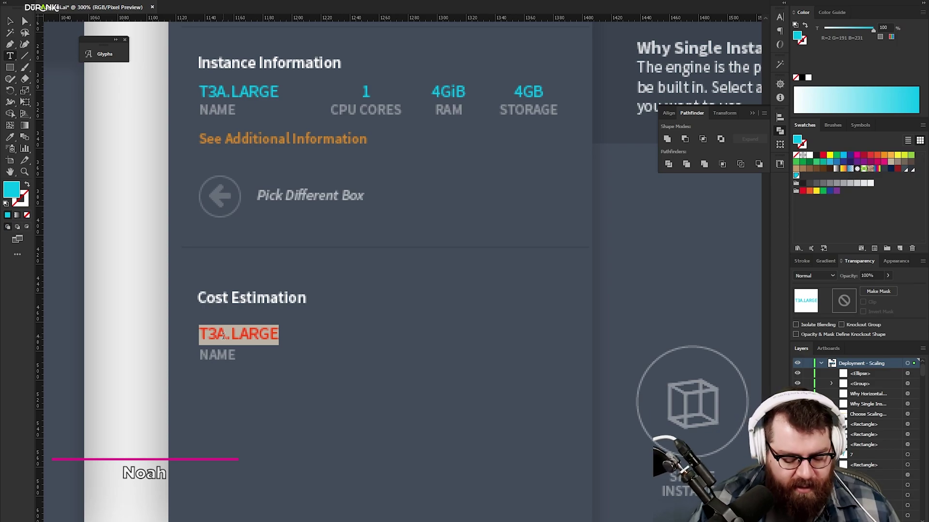
{"action": "type", "text": "$"}
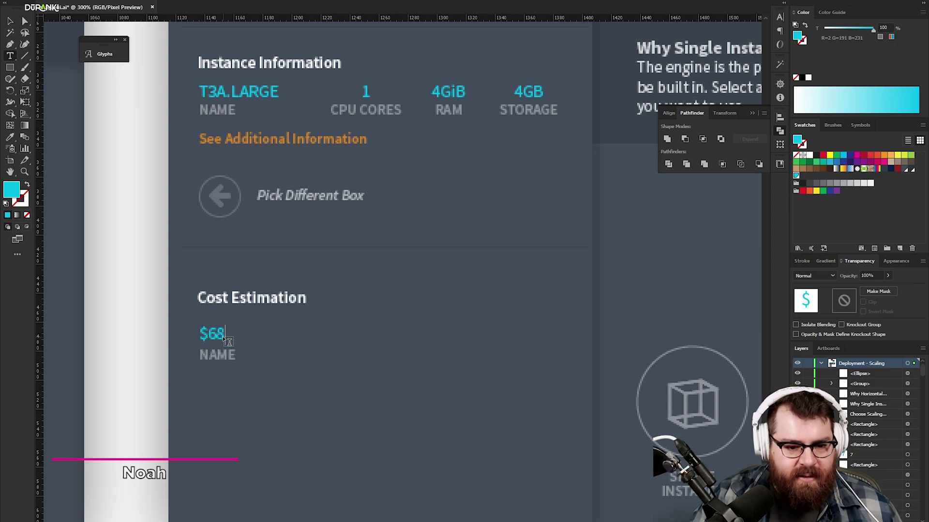
{"action": "type", "text": "68"}
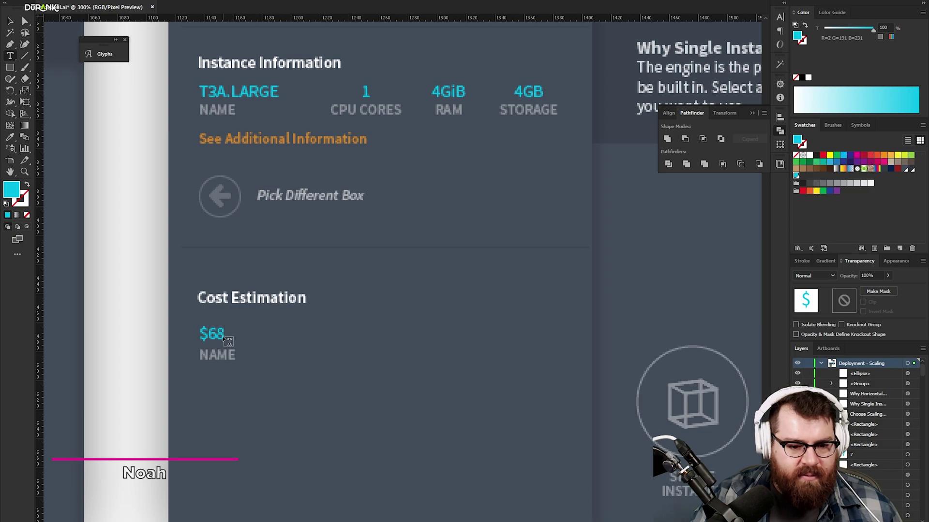
{"action": "type", "text": ".02 / MO"}
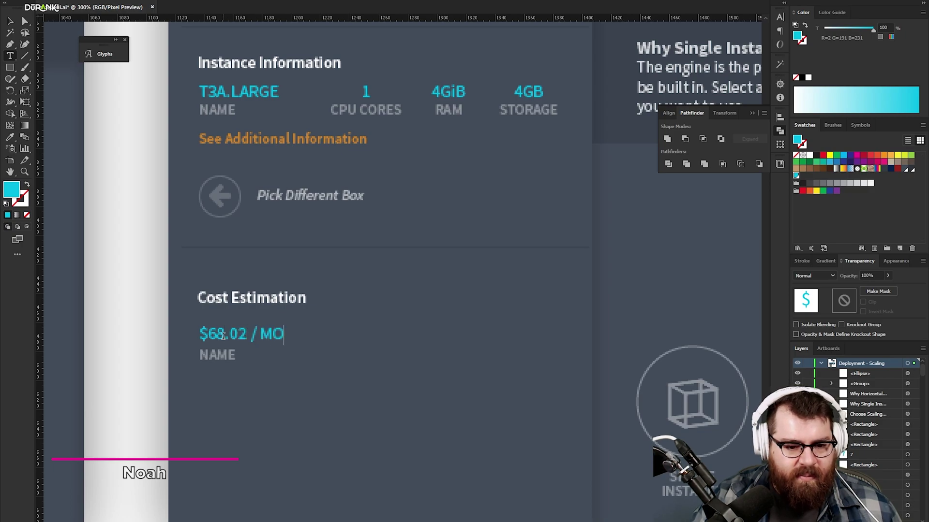
{"action": "key", "text": "BackSpace"}
{"action": "type", "text": "onth"}
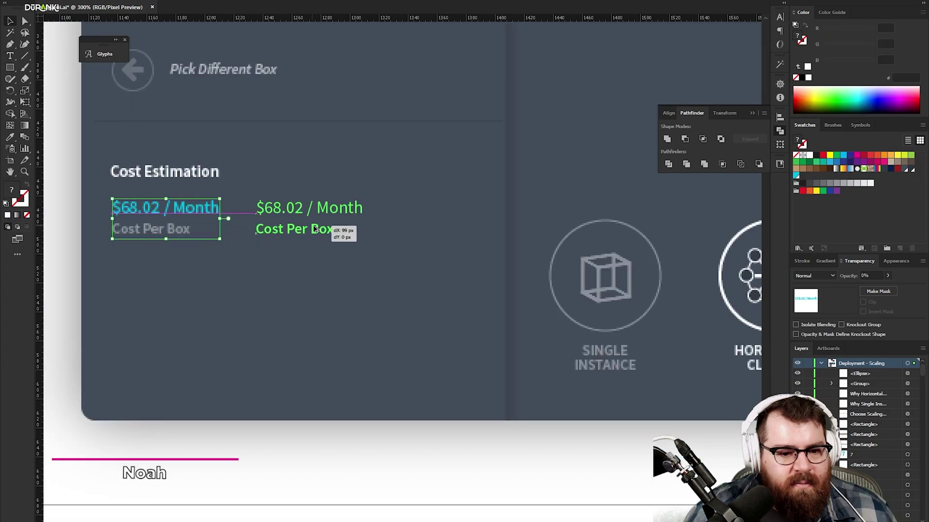
Duplicate the $68.02 / Month and Cost Per Box pair to the right of the original and clear the copy's caption text.
{"action": "left_click_drag", "start_coordinate": [262, 213], "coordinate": [408, 230]}
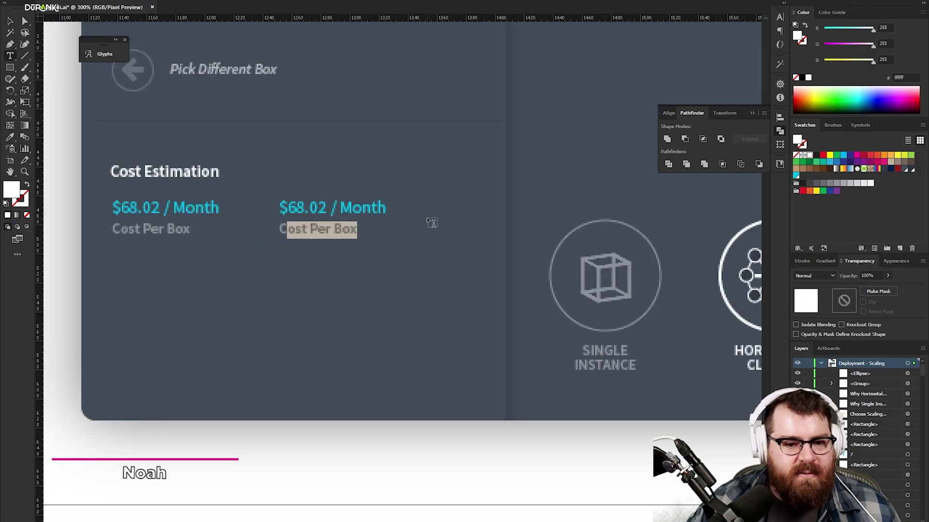
{"action": "key", "text": "BackSpace"}
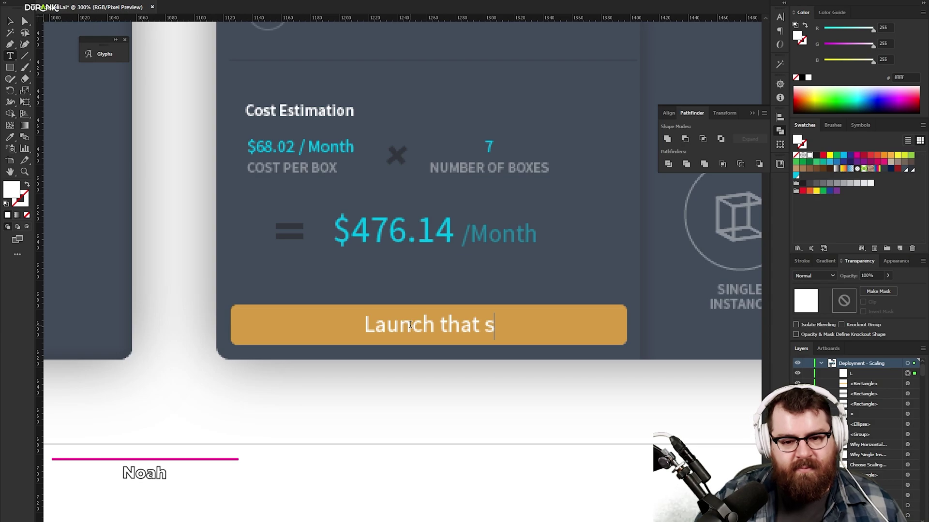
Complete the orange button's label beneath the monthly total as "Launch that sucker".
{"action": "type", "text": "ucker"}
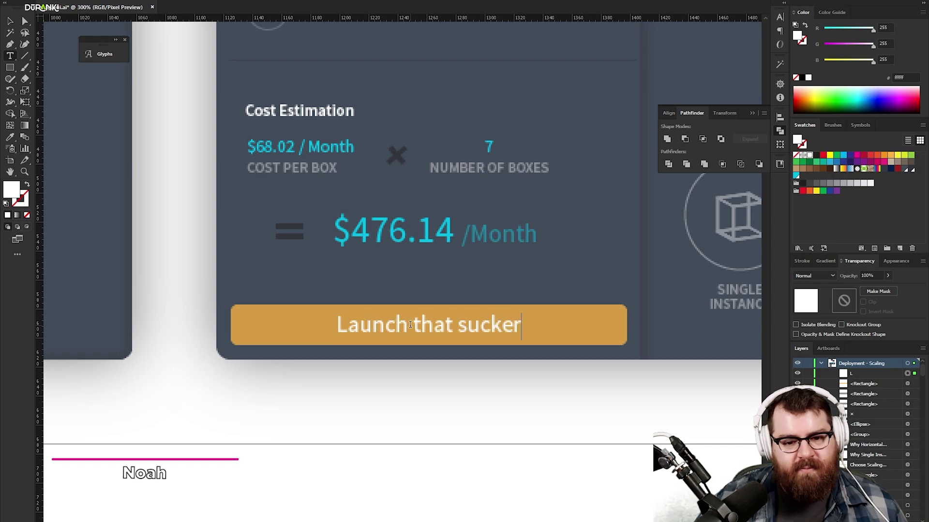
{"action": "left_click", "coordinate": [10, 20]}
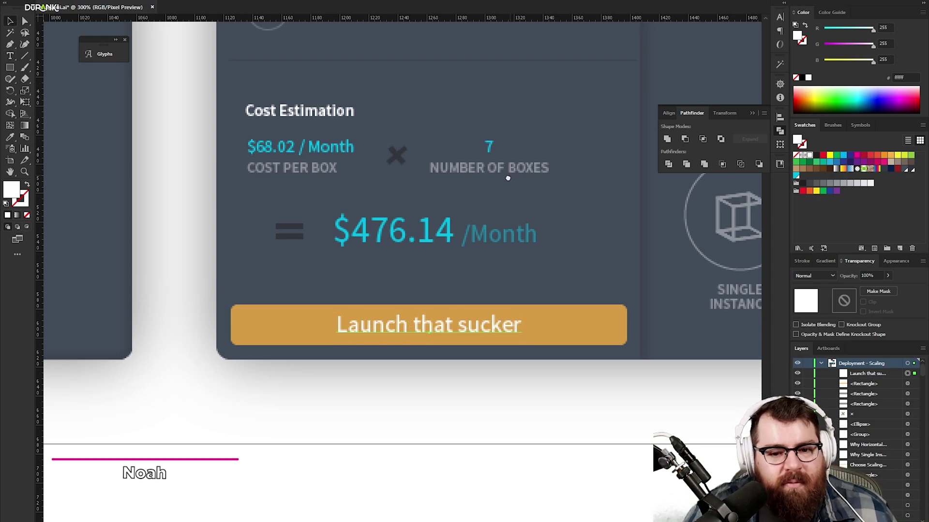
{"action": "left_click_drag", "start_coordinate": [508, 178], "coordinate": [337, 274]}
{"action": "left_click", "coordinate": [398, 295], "text": "alt"}
{"action": "left_click", "coordinate": [398, 295], "text": "alt"}
{"action": "left_click", "coordinate": [398, 295], "text": "alt"}
{"action": "left_click_drag", "start_coordinate": [531, 257], "coordinate": [444, 281]}
{"action": "key", "text": "v"}
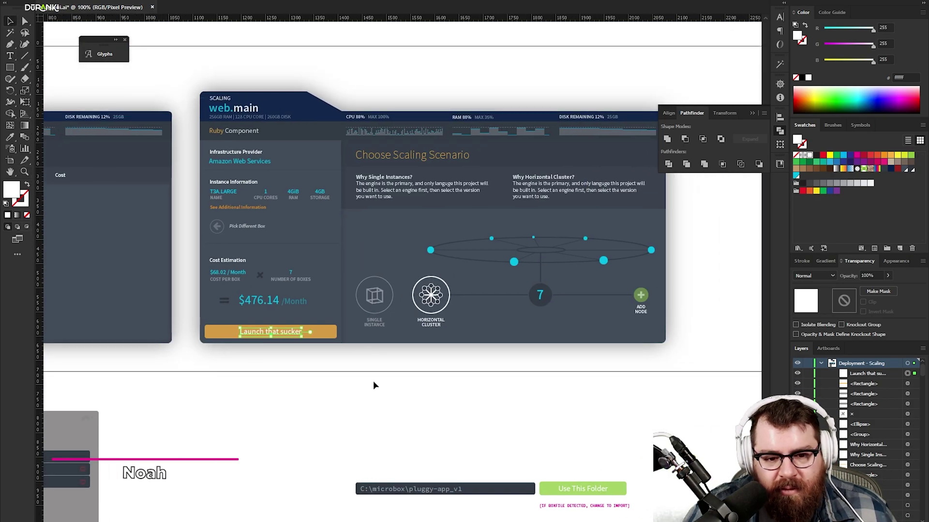
{"action": "left_click", "coordinate": [373, 382]}
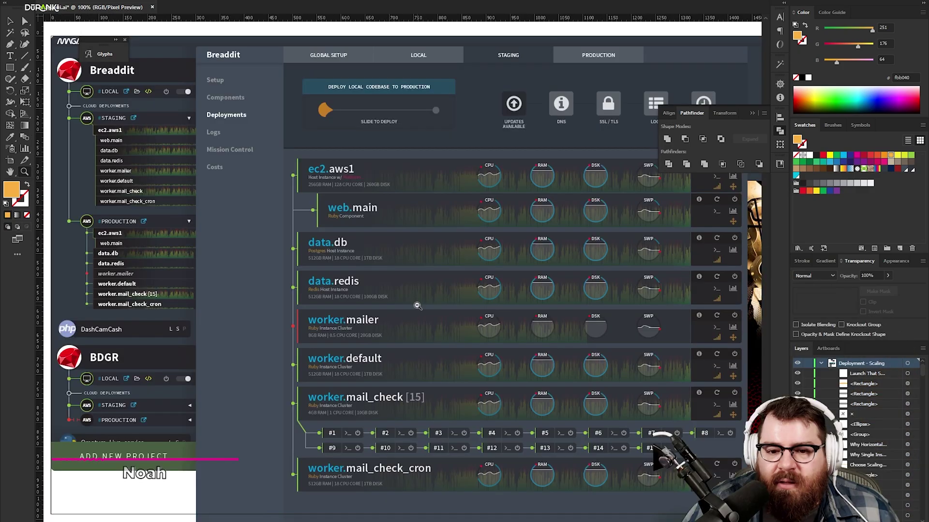
Delete the small stray objects above the first modal on the Deployment: Scaling artboard.
{"action": "scroll", "coordinate": [501, 269], "scroll_direction": "down", "scroll_amount": 3}
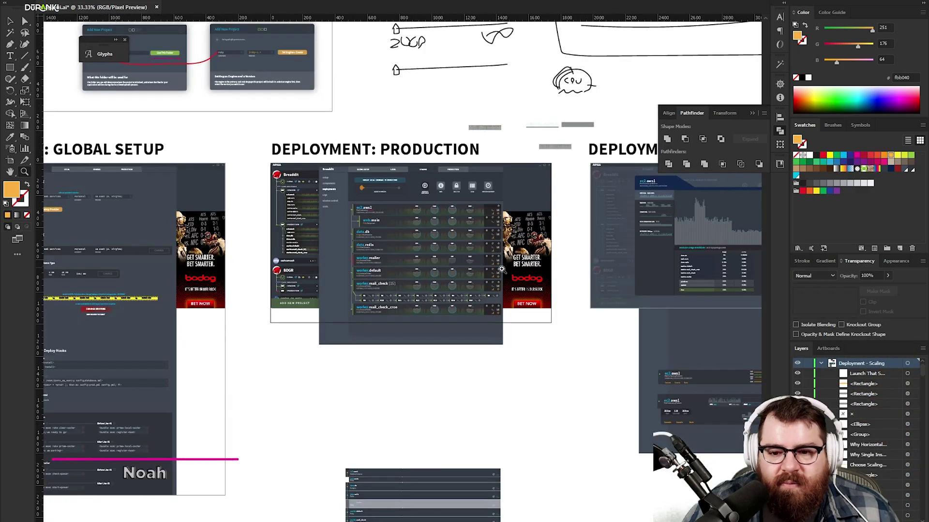
{"action": "scroll", "coordinate": [501, 269], "scroll_direction": "right", "scroll_amount": 10}
{"action": "left_click", "coordinate": [340, 261]}
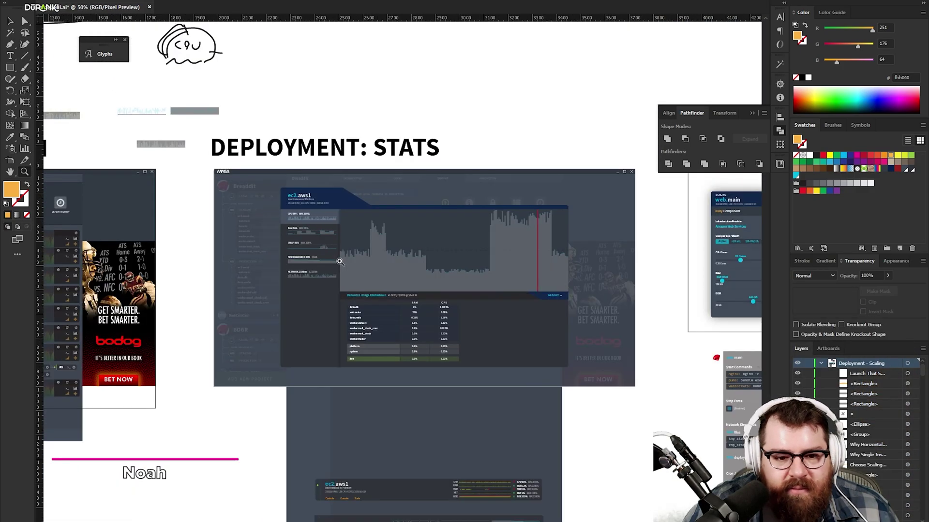
{"action": "left_click", "coordinate": [412, 270]}
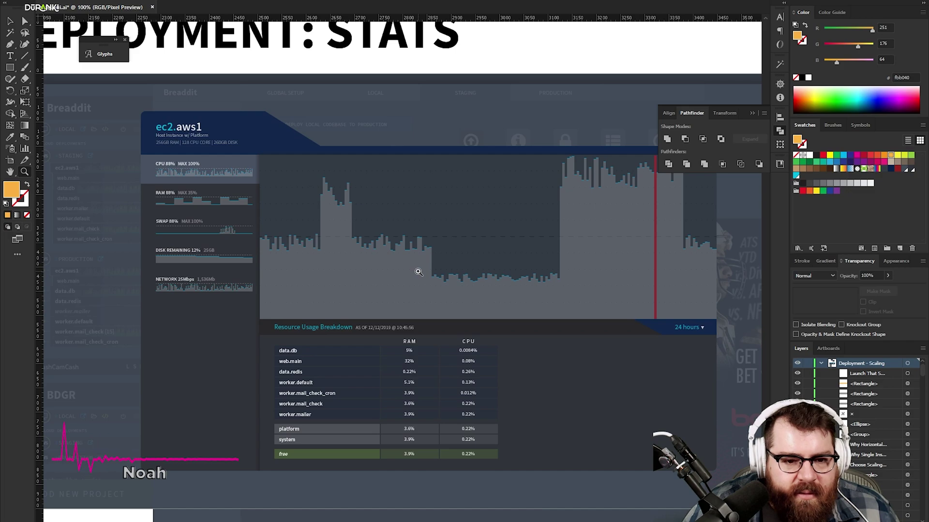
{"action": "left_click_drag", "start_coordinate": [516, 272], "coordinate": [136, 298]}
{"action": "left_click_drag", "start_coordinate": [543, 280], "coordinate": [260, 292]}
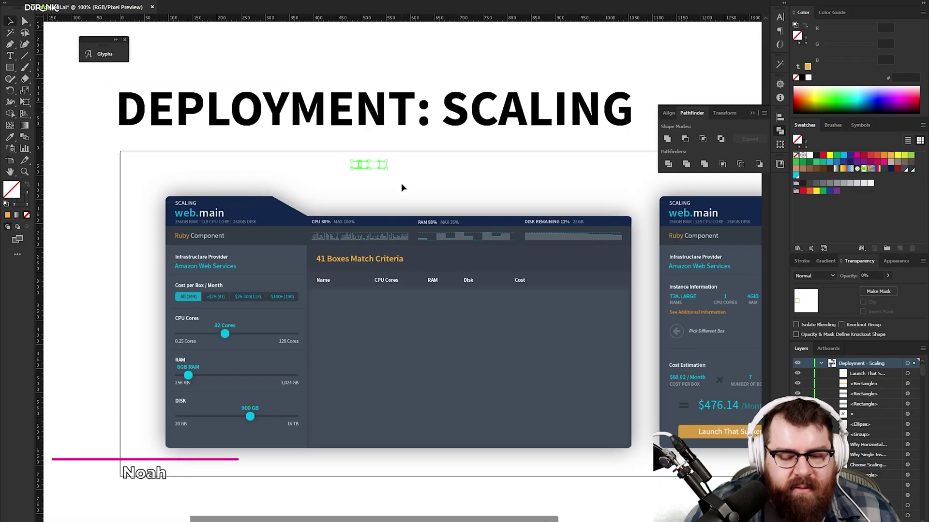
{"action": "key", "text": "Delete"}
Narrow the Deployment: Scaling artboard by bringing its right edge closer to the second modal.
{"action": "left_click", "coordinate": [454, 254], "text": "ctrl+alt"}
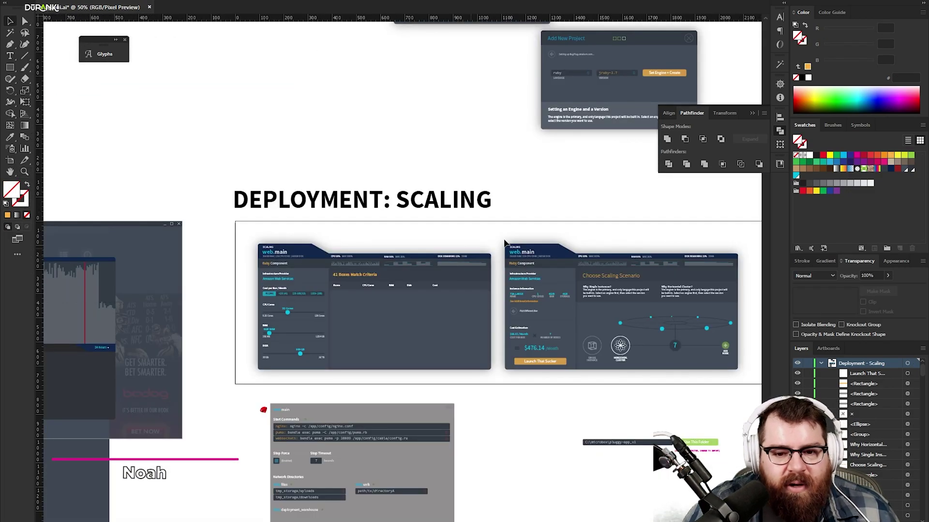
{"action": "left_click_drag", "start_coordinate": [591, 236], "coordinate": [446, 237]}
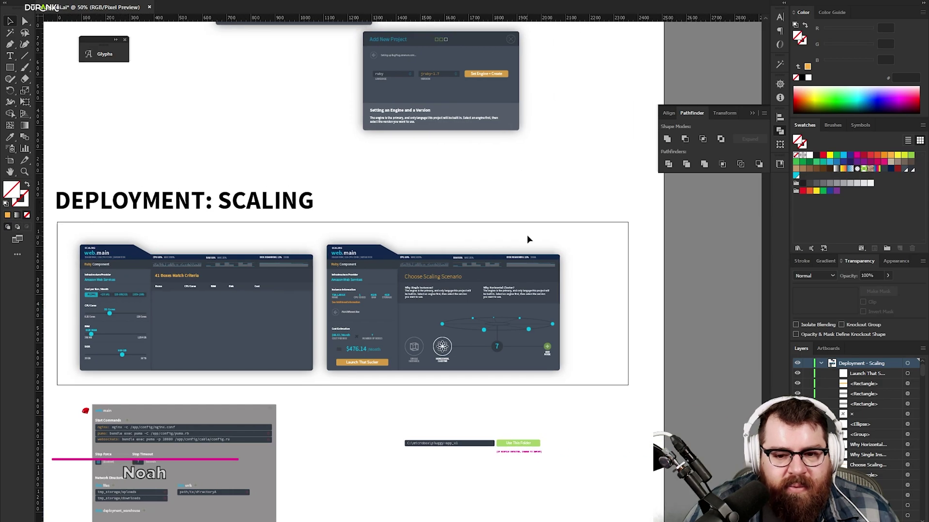
{"action": "left_click", "coordinate": [9, 162]}
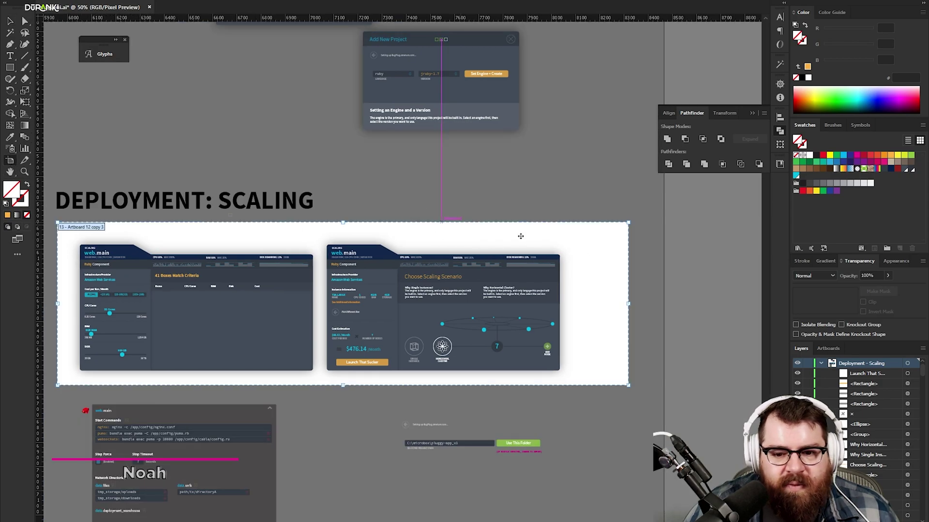
{"action": "left_click_drag", "start_coordinate": [627, 302], "coordinate": [589, 305]}
{"action": "key", "text": "Escape"}
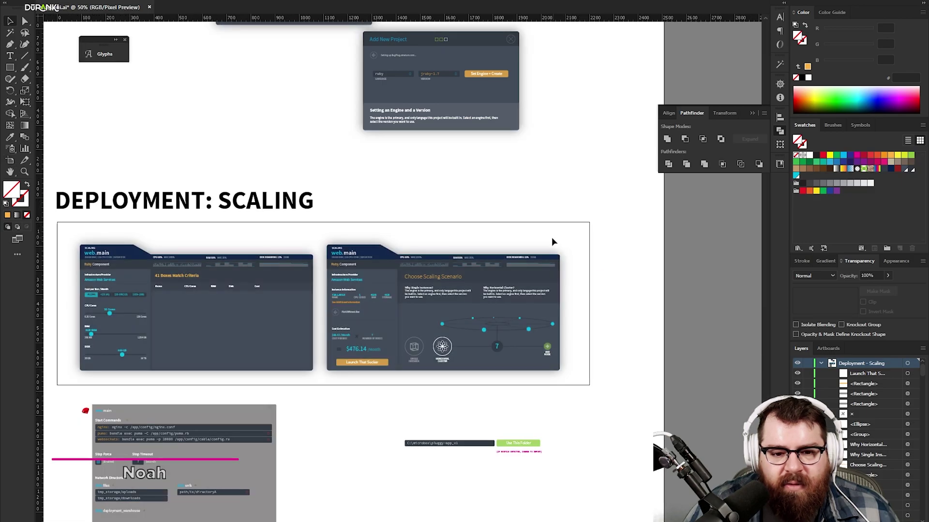